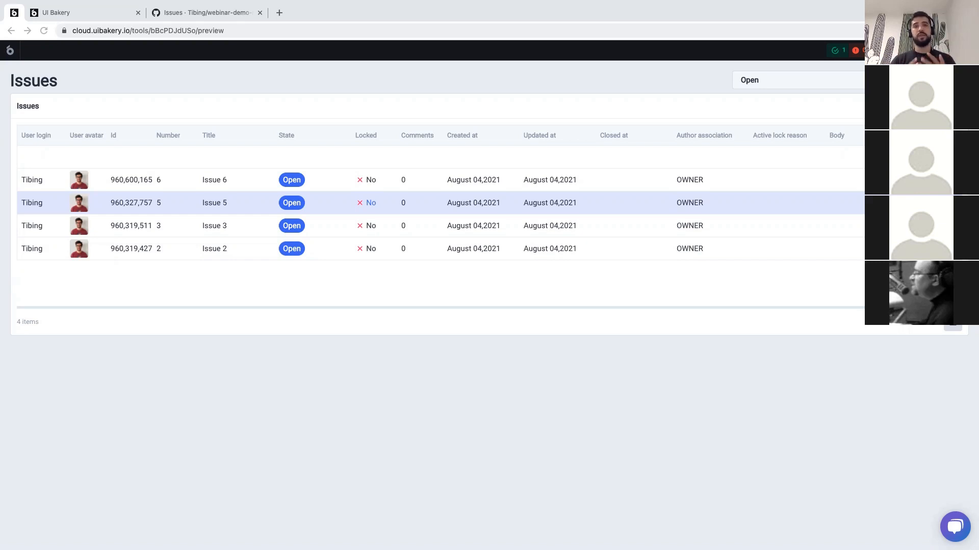
Review the open and closed issues of webinar-demo-repository on GitHub.
left_click(498, 334)
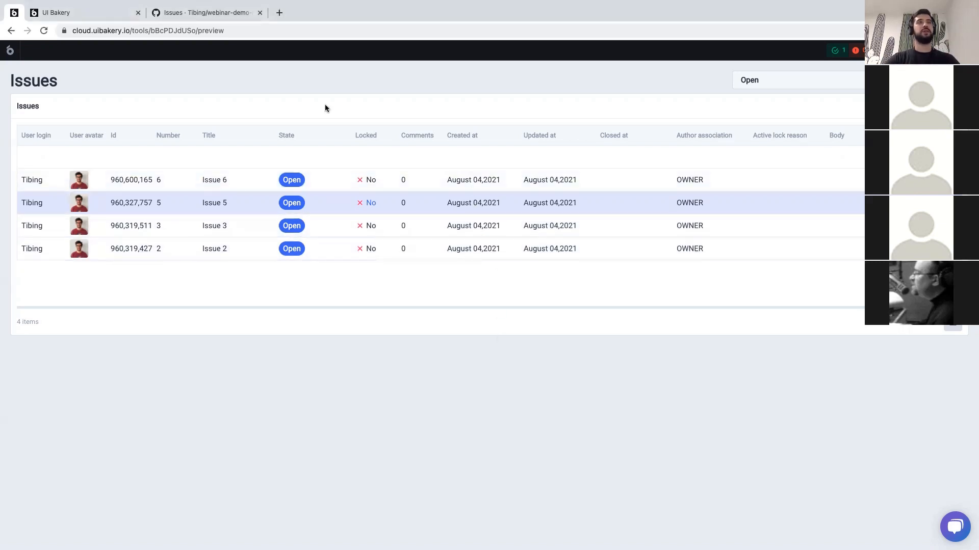
left_click(206, 18)
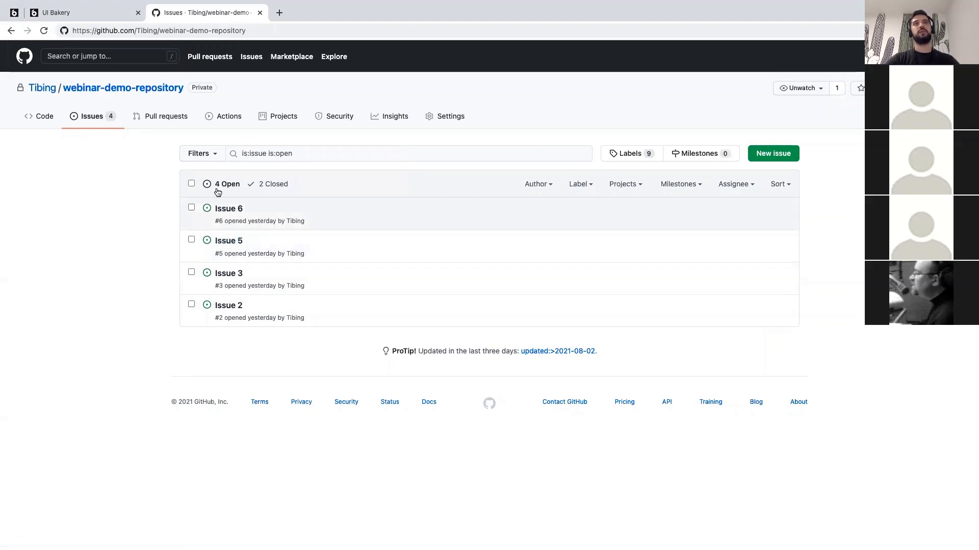
left_click(270, 184)
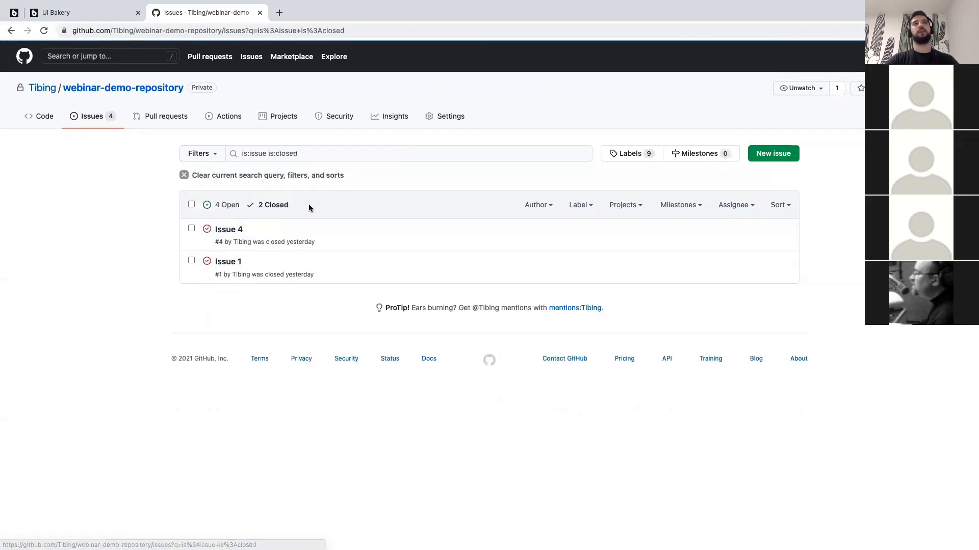
scroll(277, 202, "left", 5)
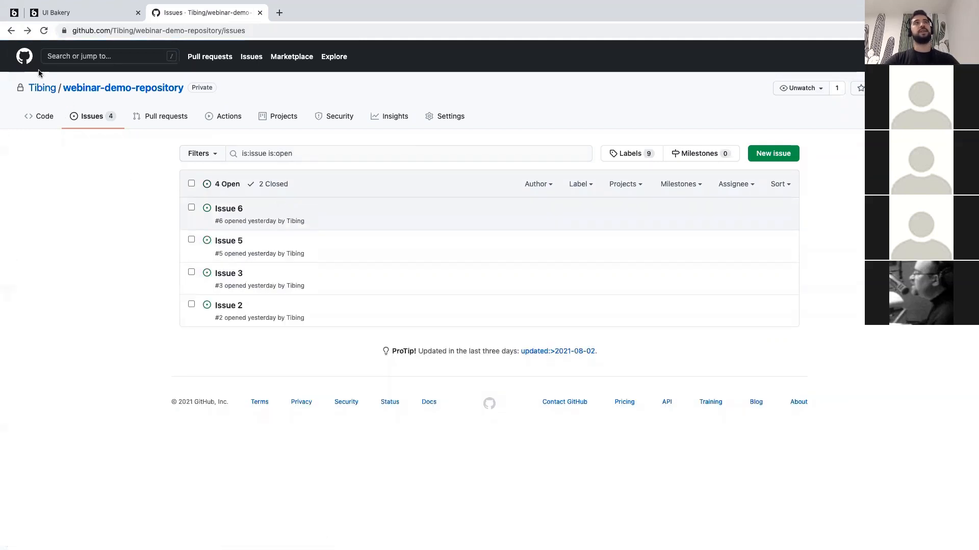
Switch to the Issues preview app and filter its table by Closed, followed by All.
left_click(14, 13)
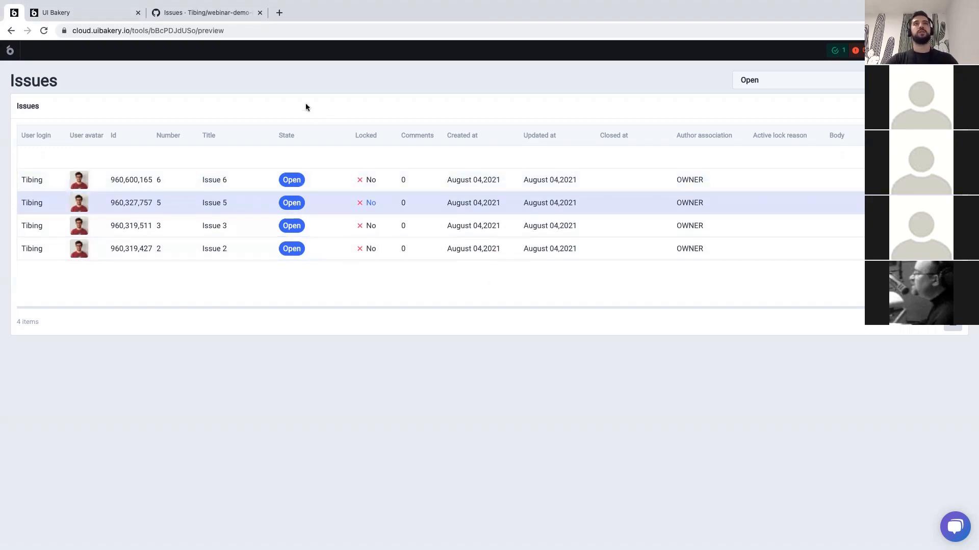
left_click(792, 85)
left_click(785, 121)
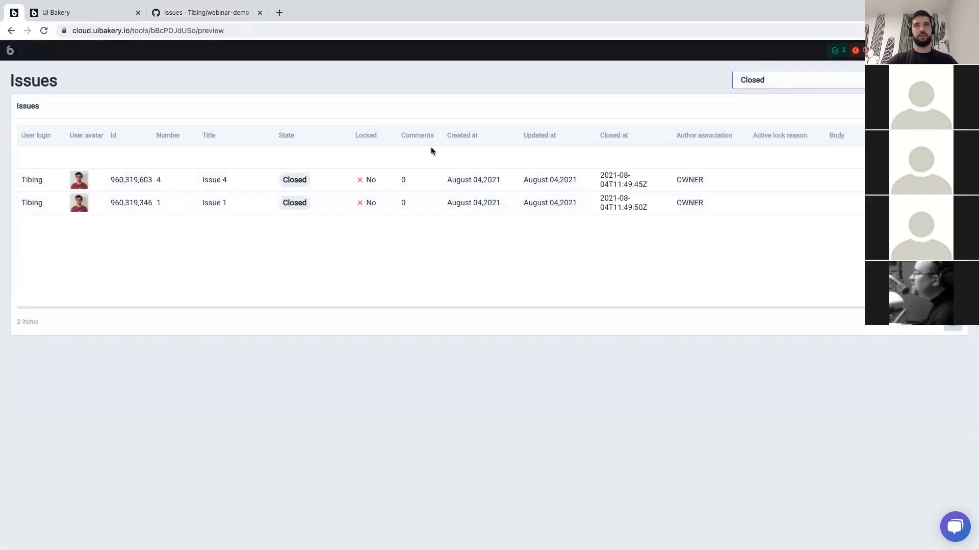
left_click(775, 82)
left_click(757, 138)
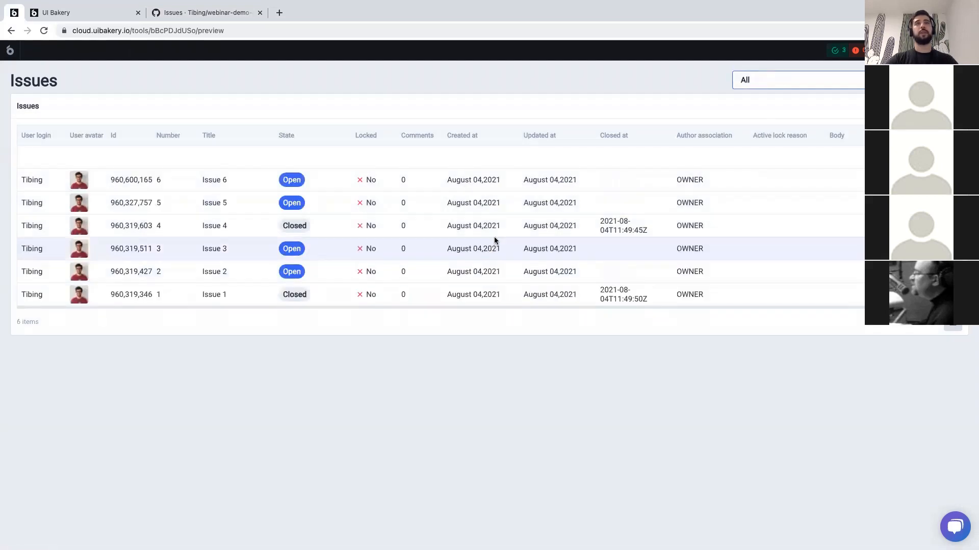
Add a new issue titled "Issue 7" through the Issues table in the preview app.
left_click(938, 157)
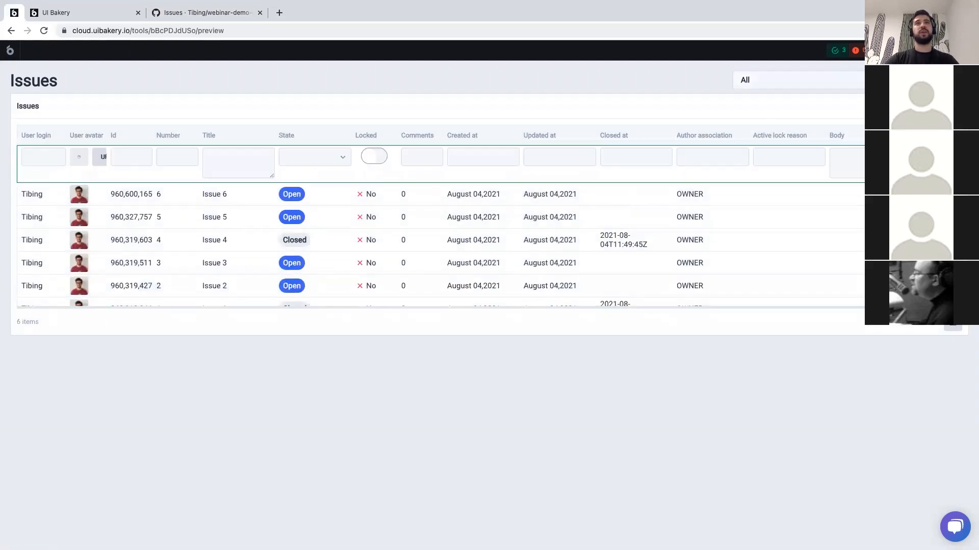
scroll(254, 227, "down", 1)
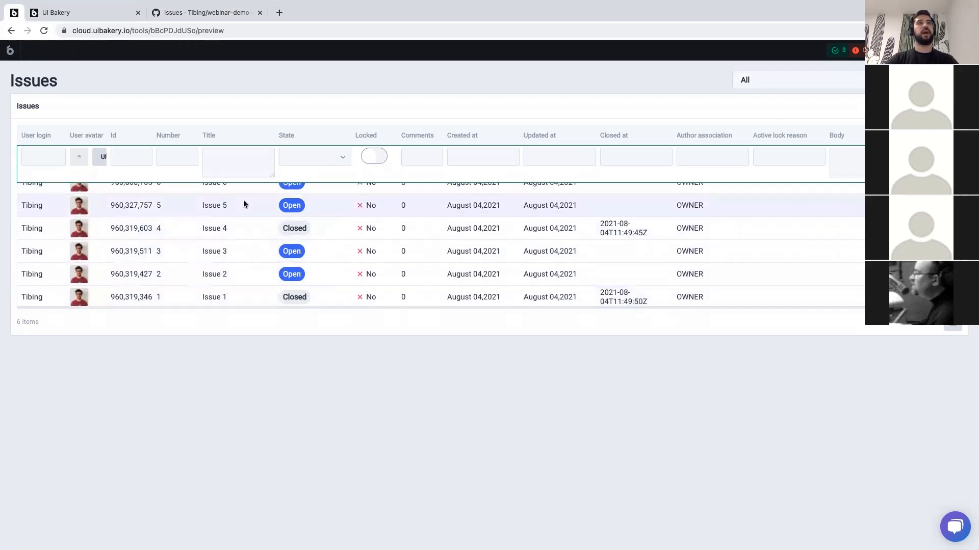
scroll(246, 194, "up", 1)
left_click(241, 162)
type("Issue 7")
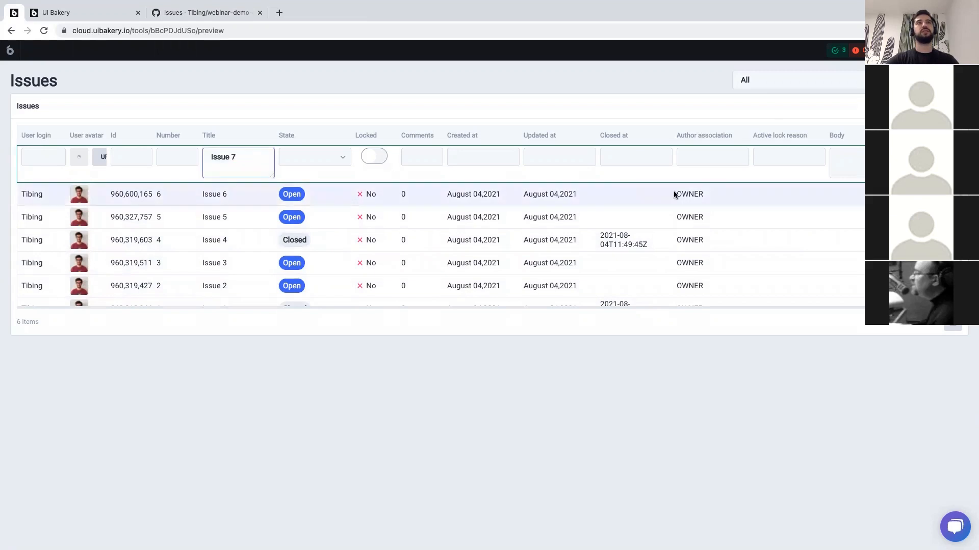
left_click(929, 159)
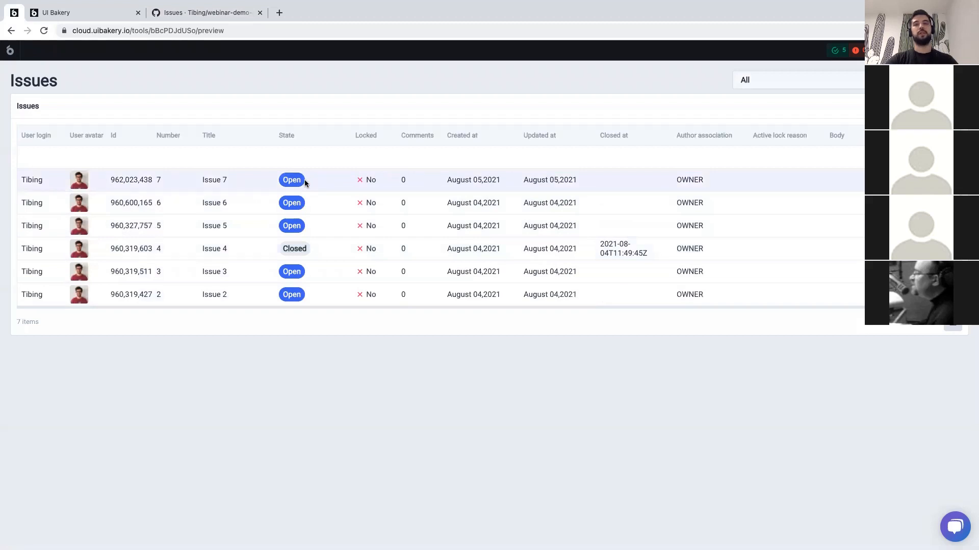
Reload the repository's issue list on GitHub to check for Issue 7, and return to the preview app.
left_click(203, 12)
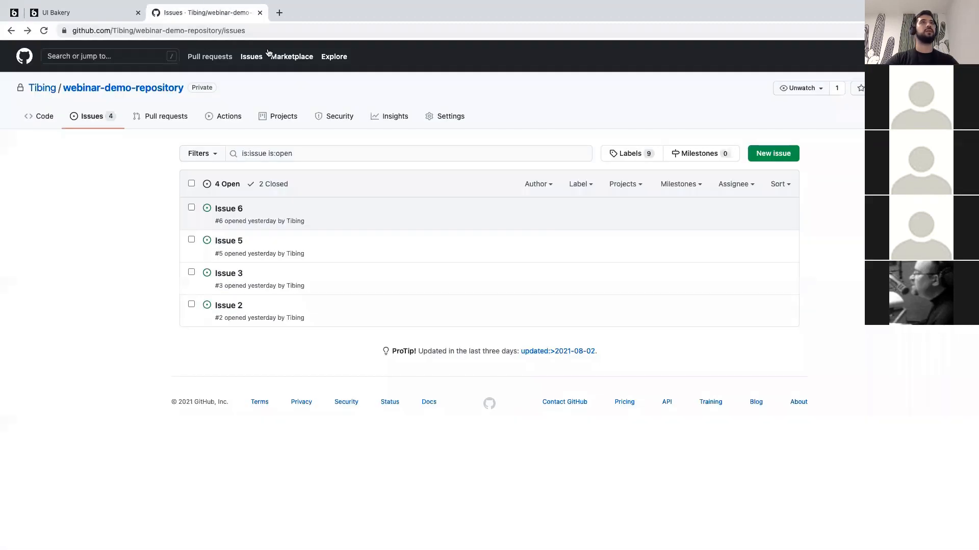
left_click(318, 29)
key("Return")
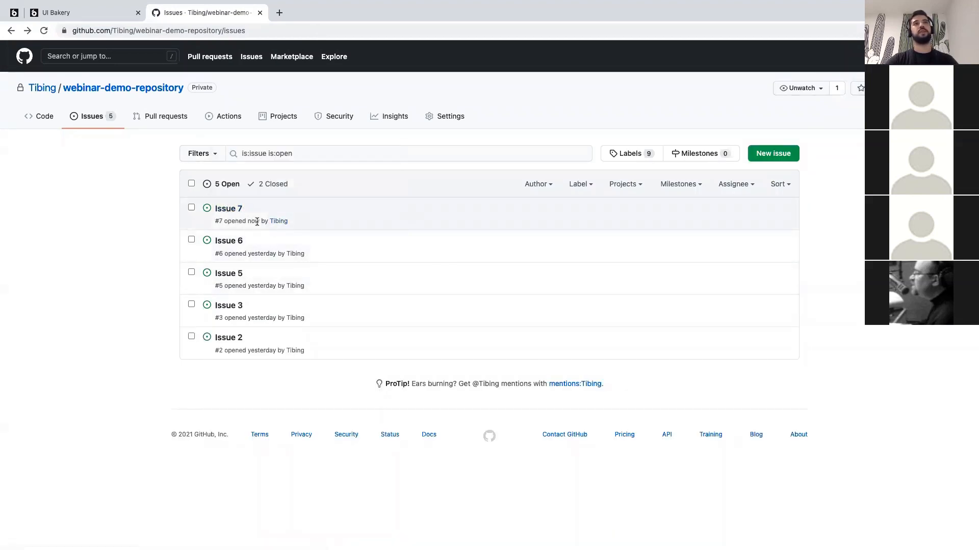
left_click(15, 17)
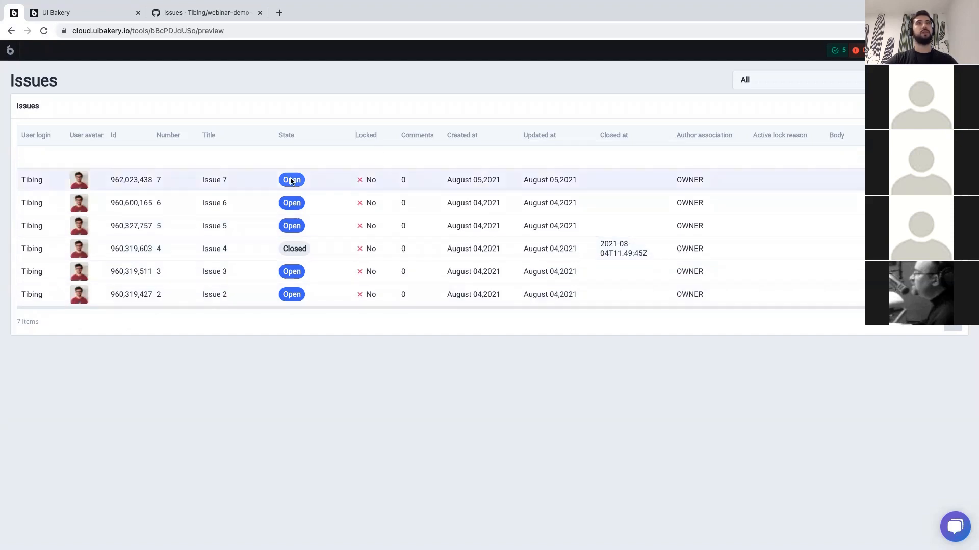
Create a UI Bakery project named "Github Issues Dashboard".
left_click(79, 14)
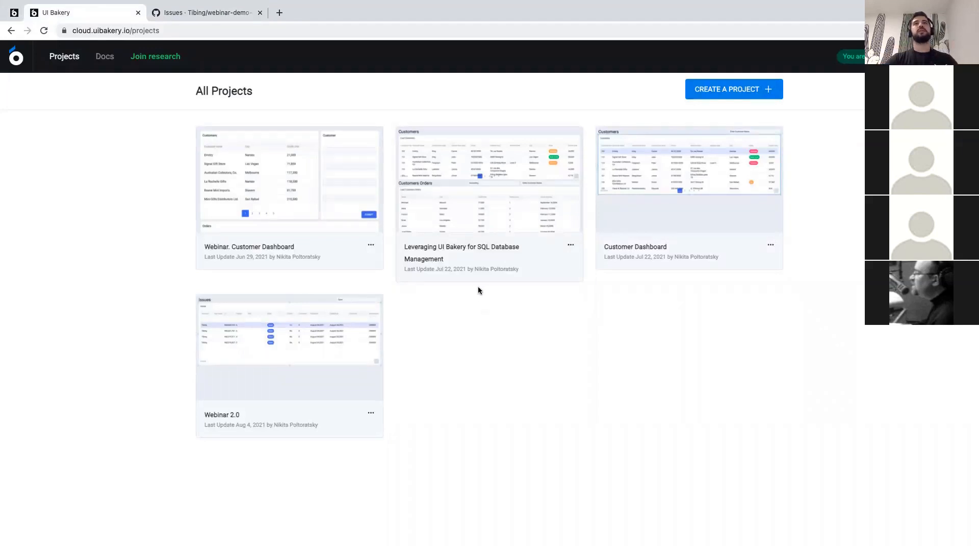
left_click(722, 90)
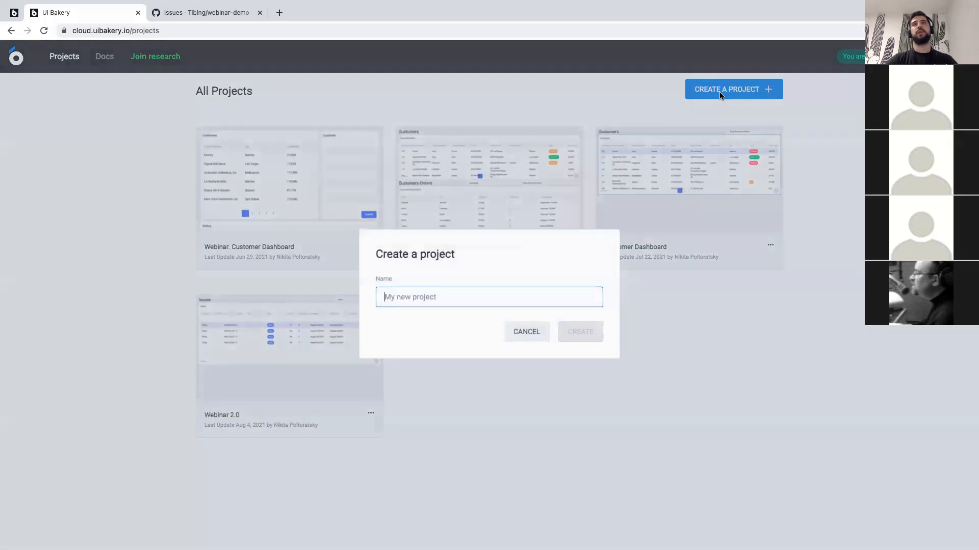
type("Gi")
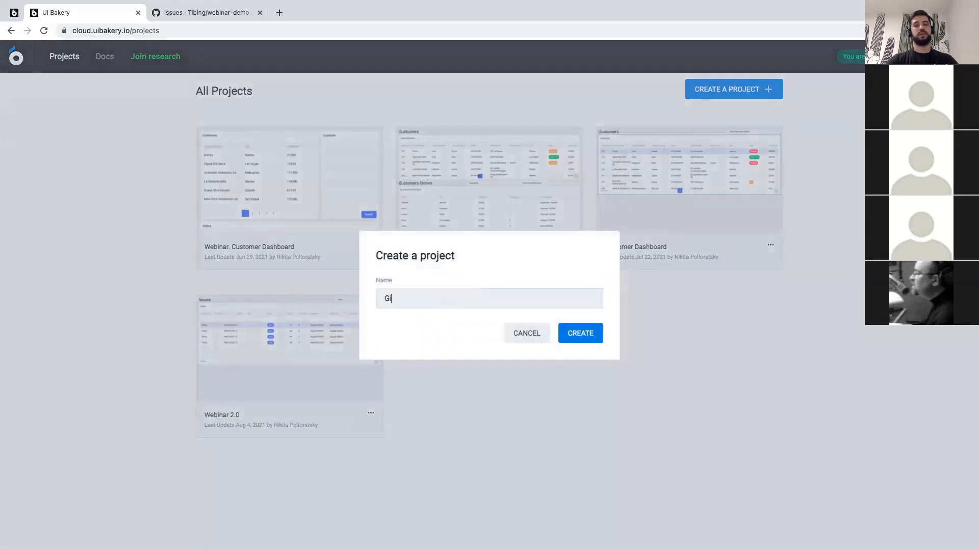
type("thub Issues Dashboard")
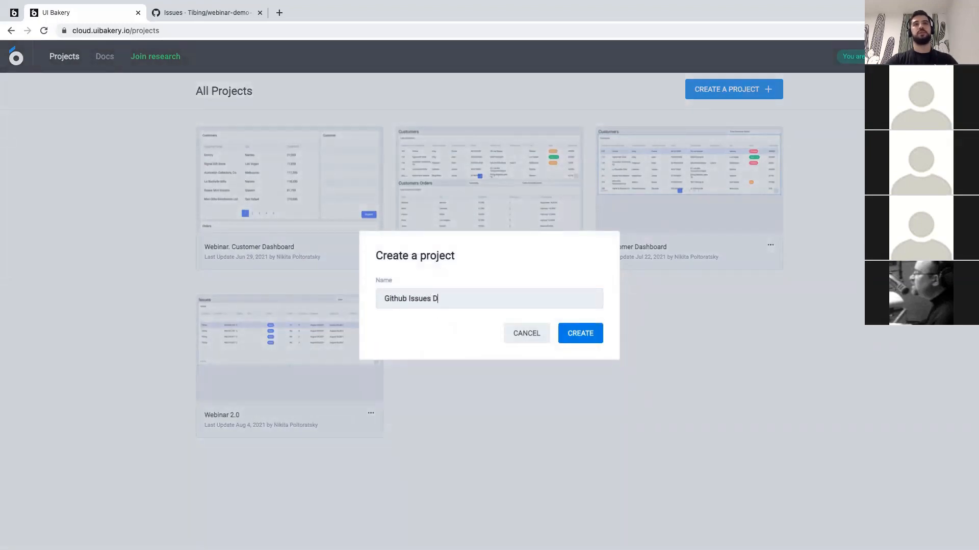
left_click(576, 336)
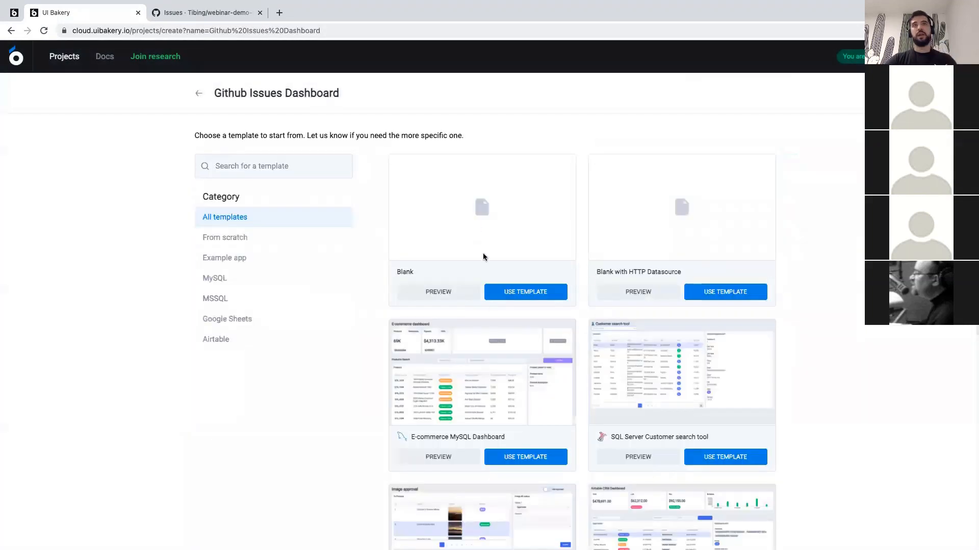
Browse the available project templates and start the project from the Blank template.
scroll(482, 260, "down", 2)
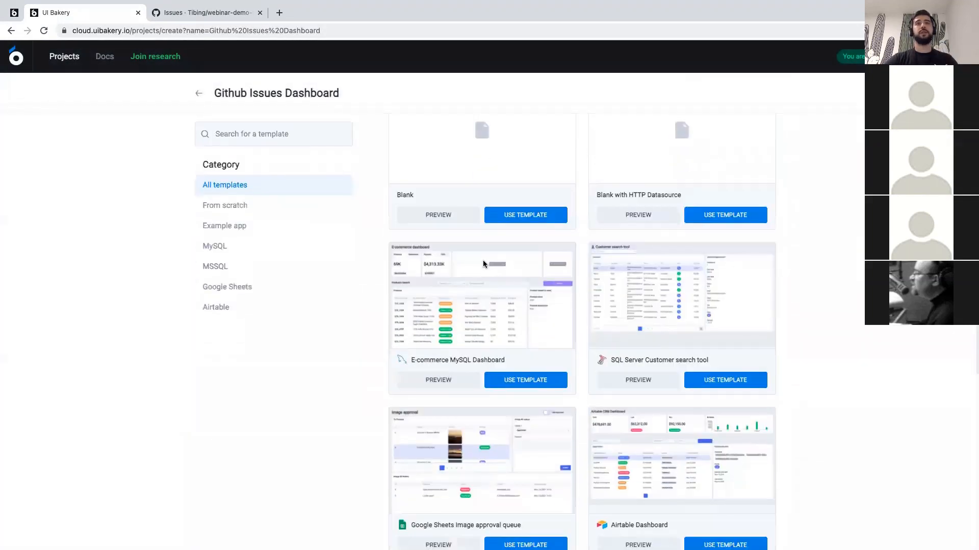
scroll(484, 261, "down", 2)
scroll(484, 261, "up", 4)
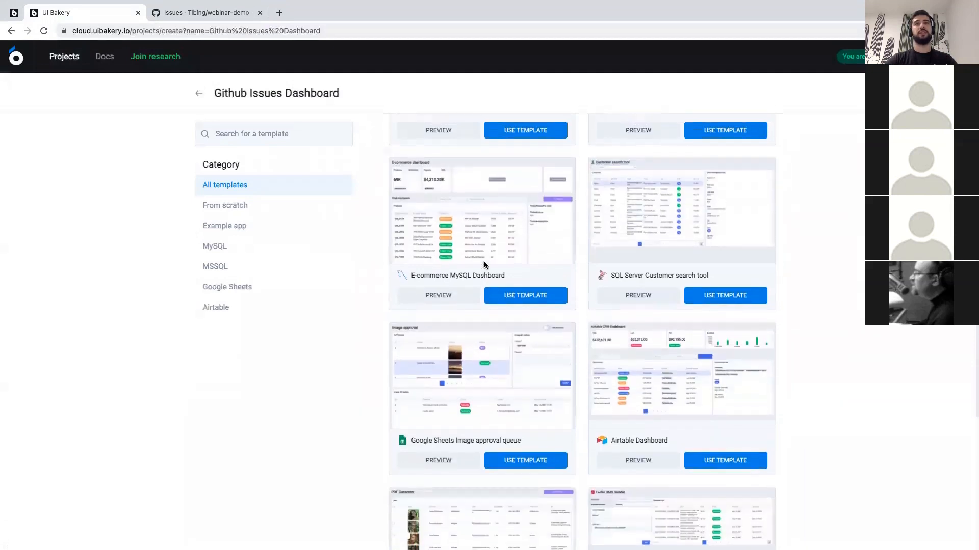
left_click(501, 292)
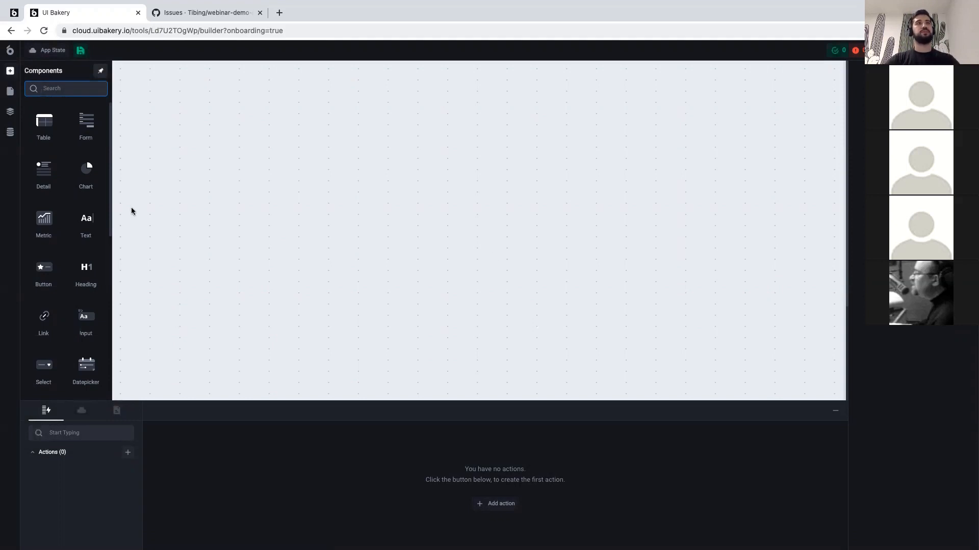
Set up a new HTTP API datasource for the project and name it GitHub.
left_click(11, 135)
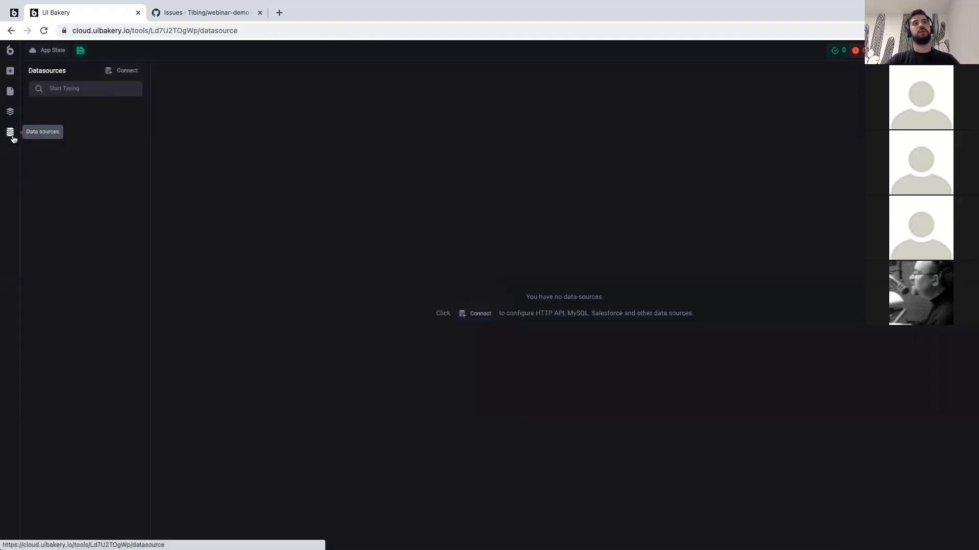
left_click(124, 70)
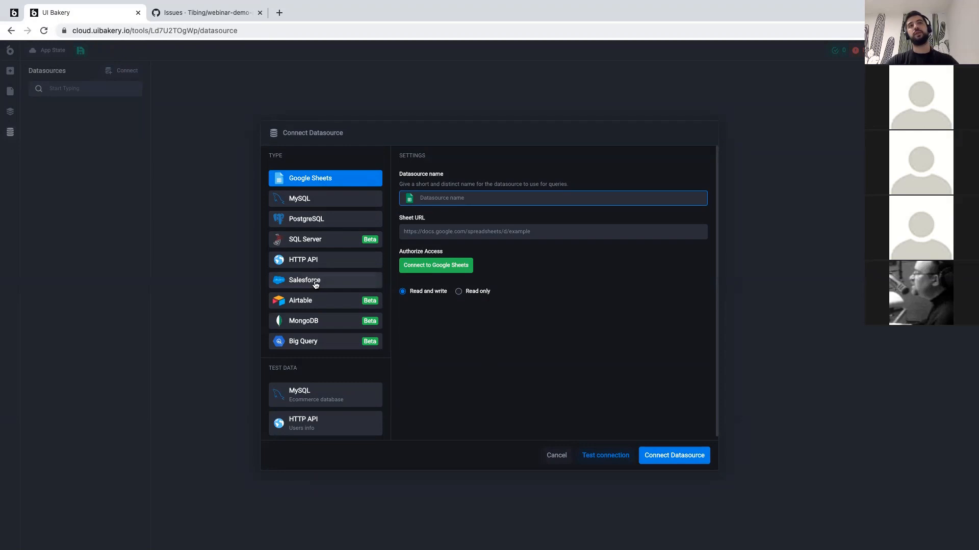
left_click(327, 259)
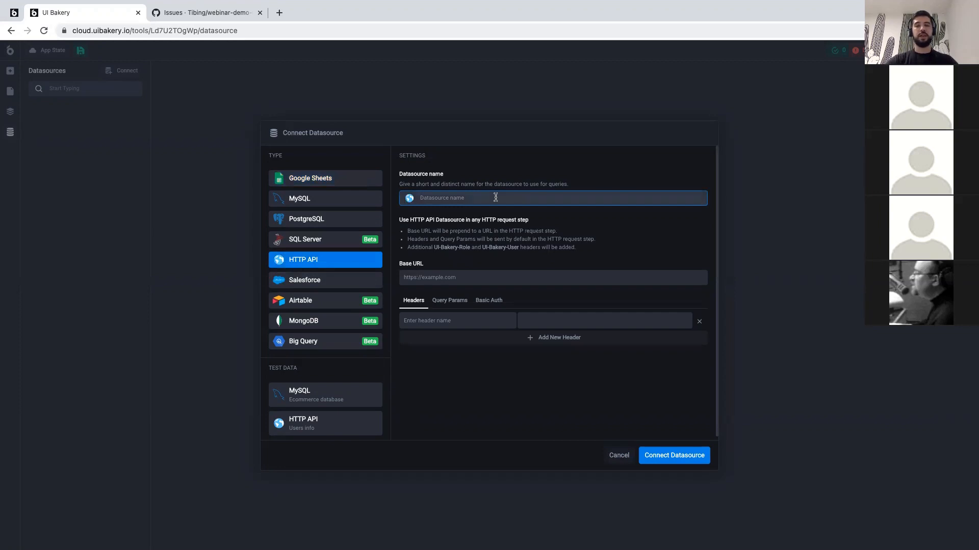
type("GitHub")
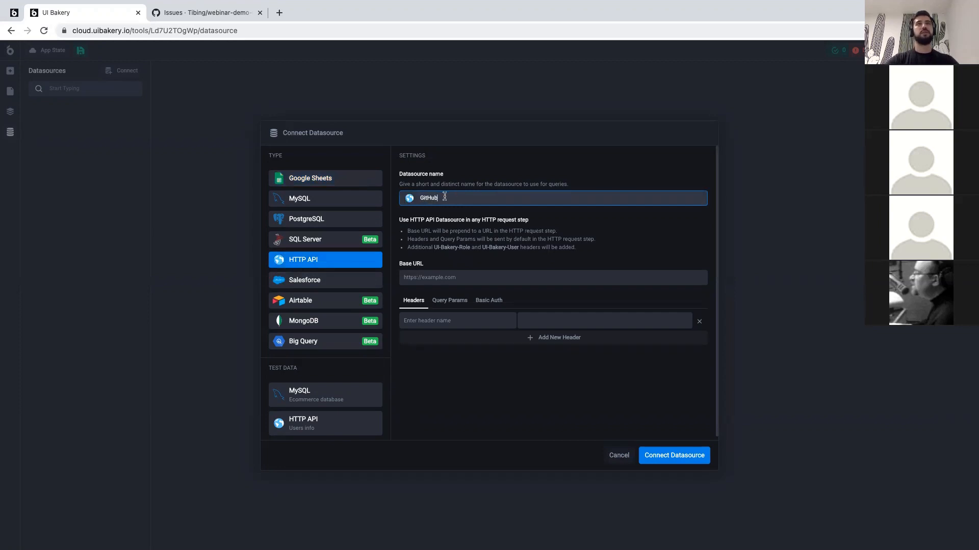
left_click(466, 276)
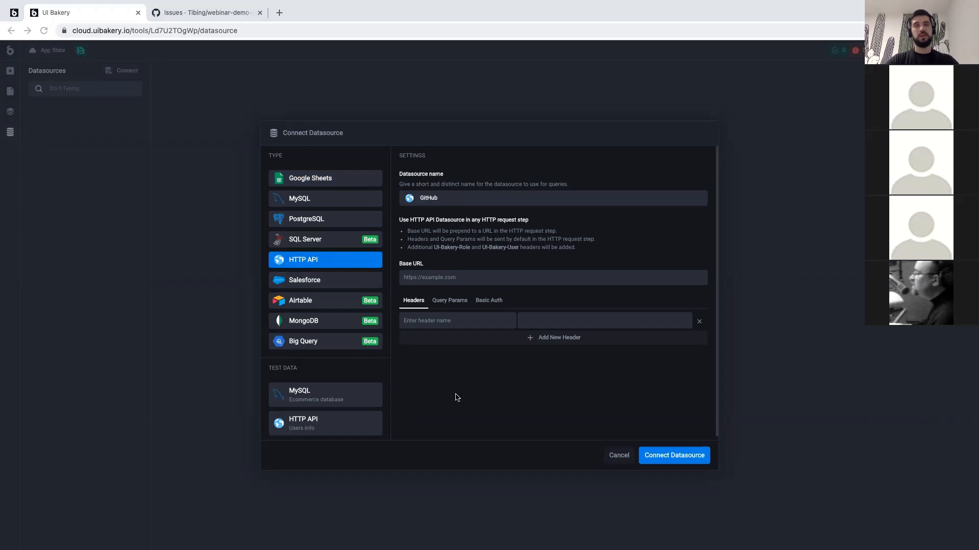
left_click(455, 278)
type("https://api.github.com/repos/Tibing/webinar-demo-repository")
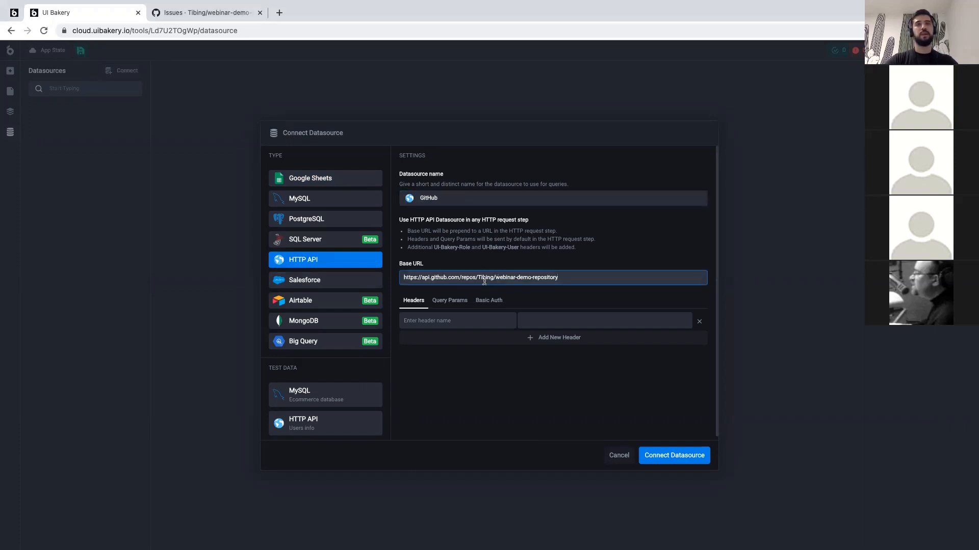
left_click_drag(423, 276, 533, 278)
double_click(489, 276)
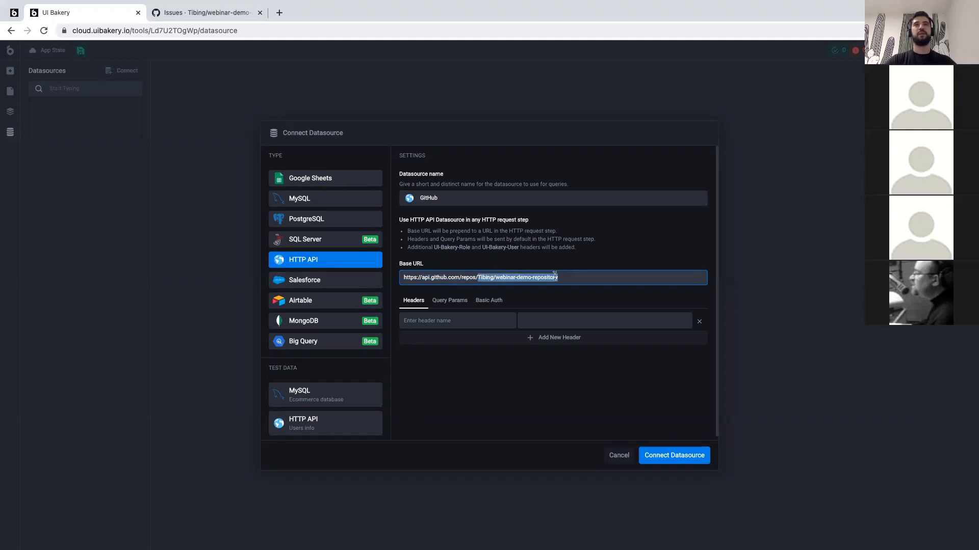
left_click(494, 290)
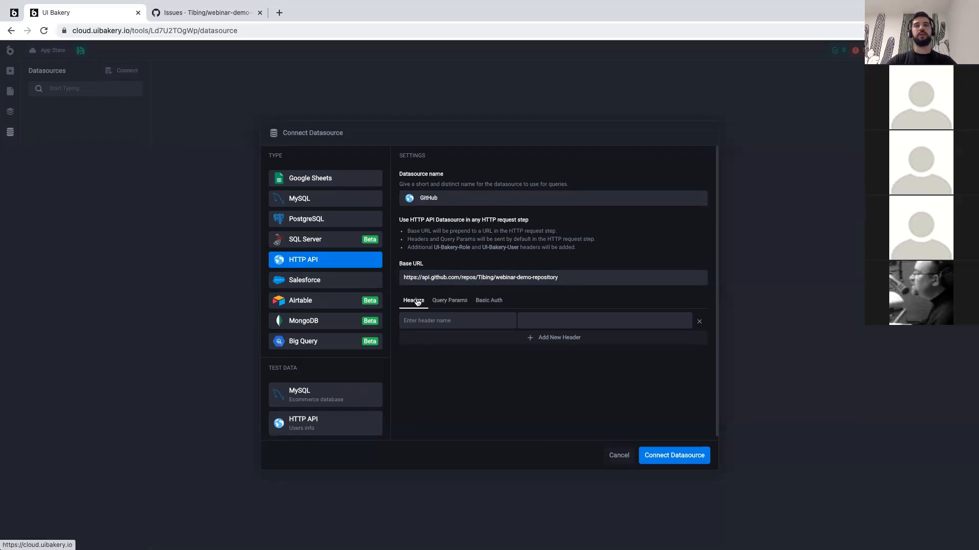
Add an Accept header with the value application/vnd.github.v3+json to the GitHub datasource.
key("super+Tab")
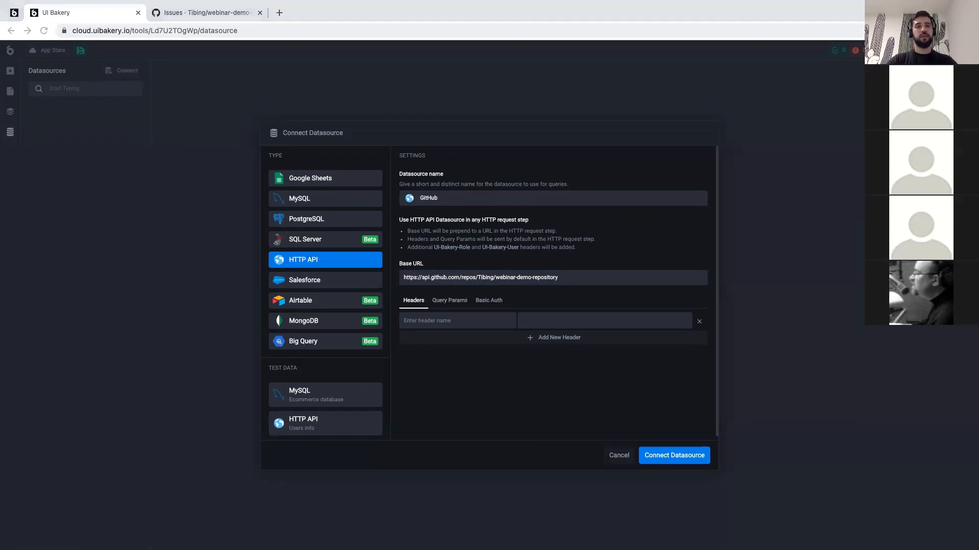
key("super+Tab")
left_click(443, 321)
type("Accept")
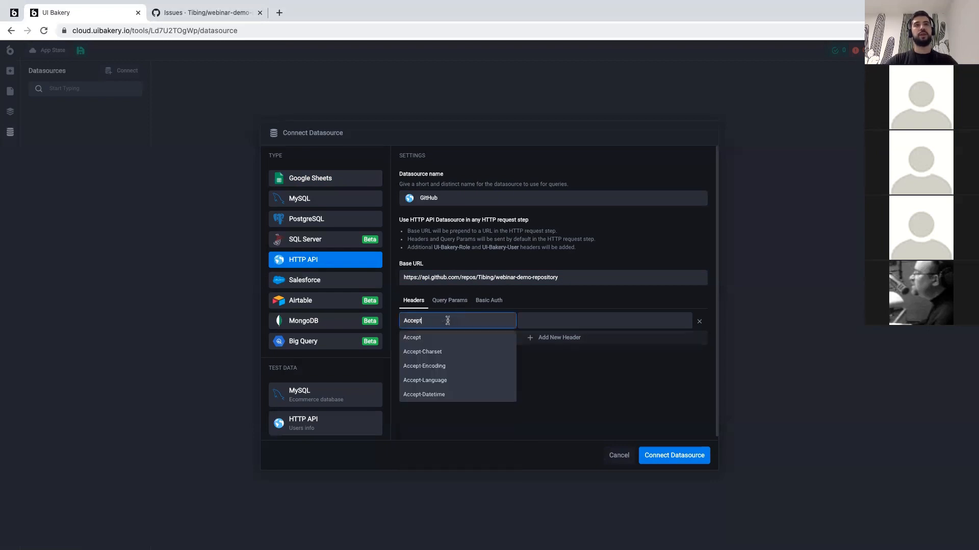
left_click(424, 338)
key("super+Tab")
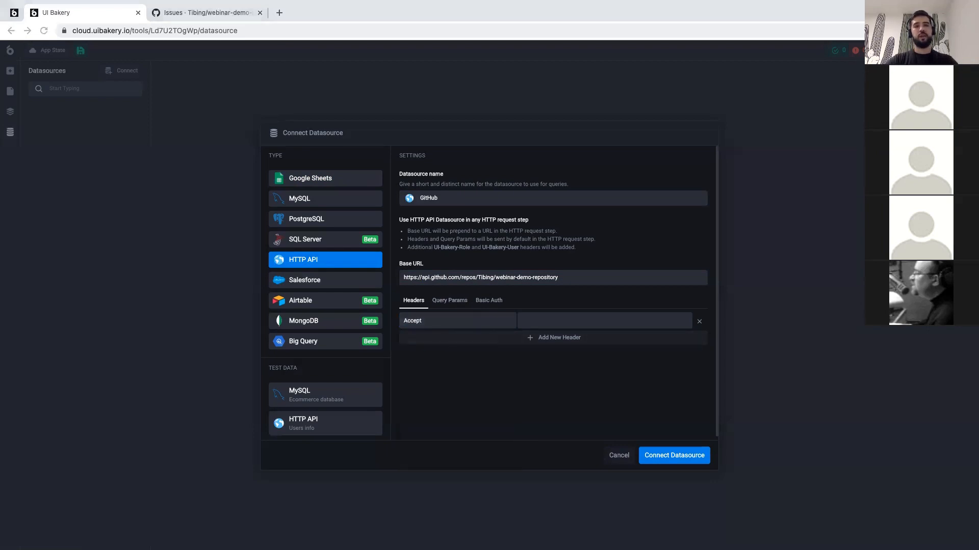
left_click(586, 316)
type("application/vnd.github.v3+json")
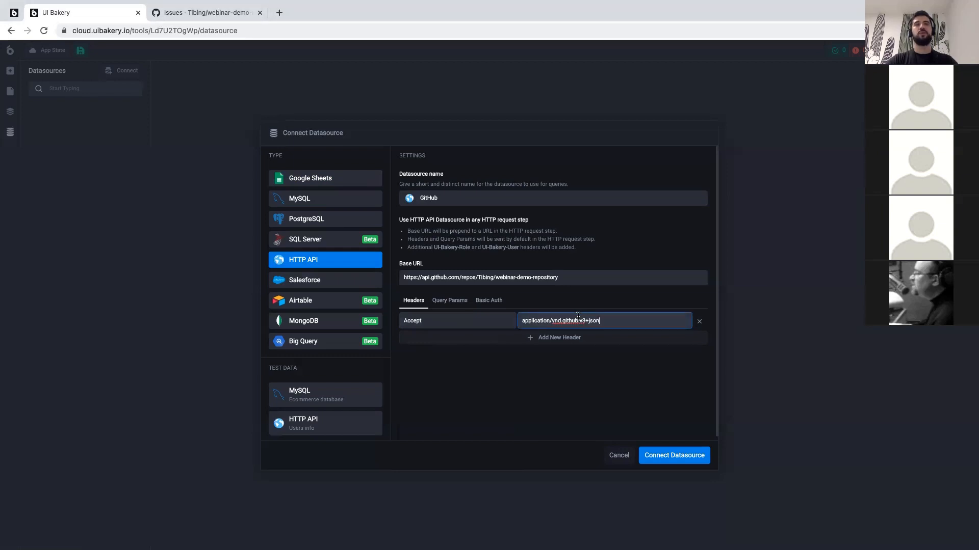
left_click(483, 386)
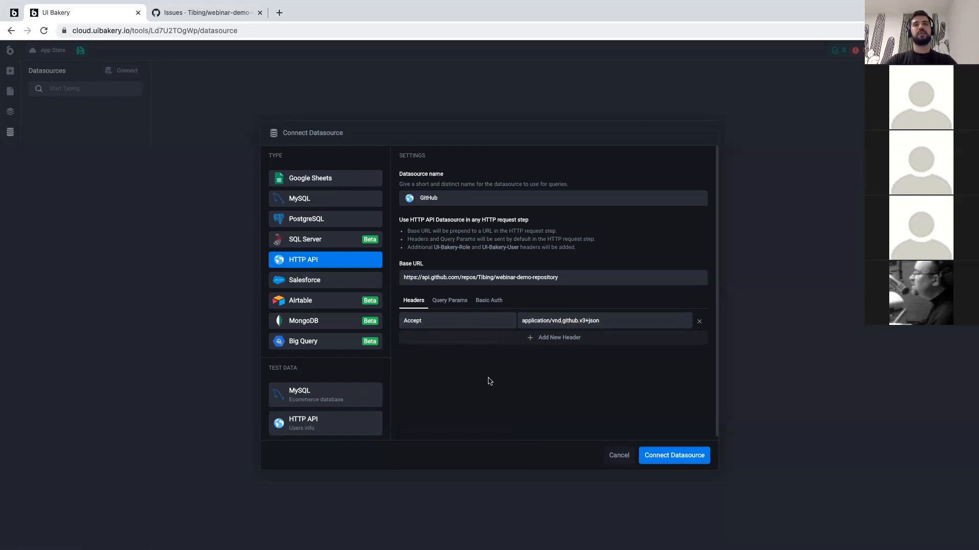
Set up basic authentication for the GitHub datasource by entering the account username and pasting the account password or token.
left_click(488, 301)
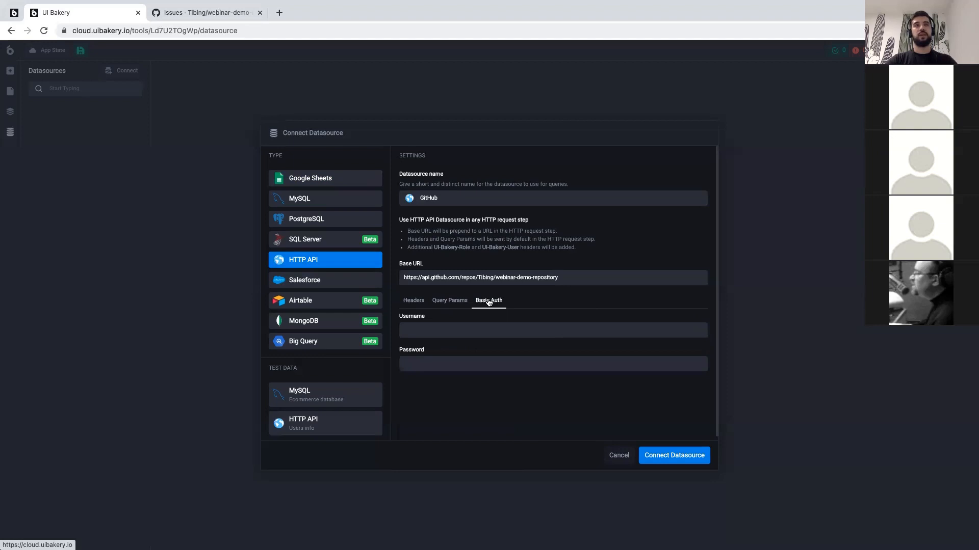
left_click(206, 12)
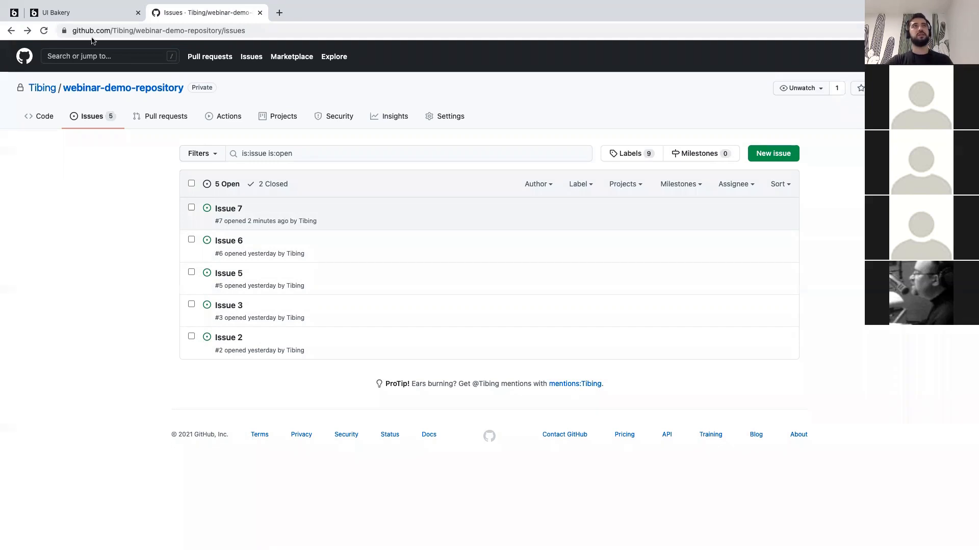
left_click(102, 13)
left_click(518, 329)
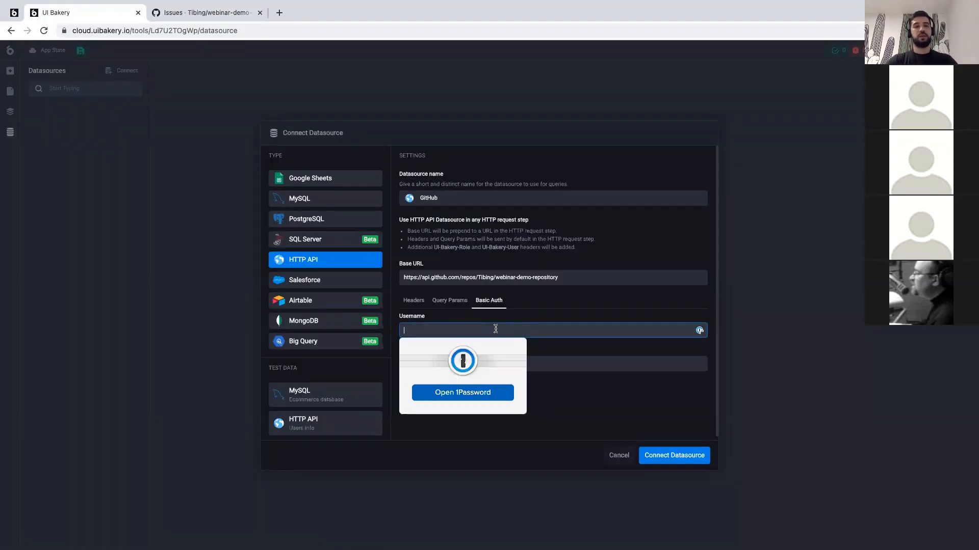
type("Tibing")
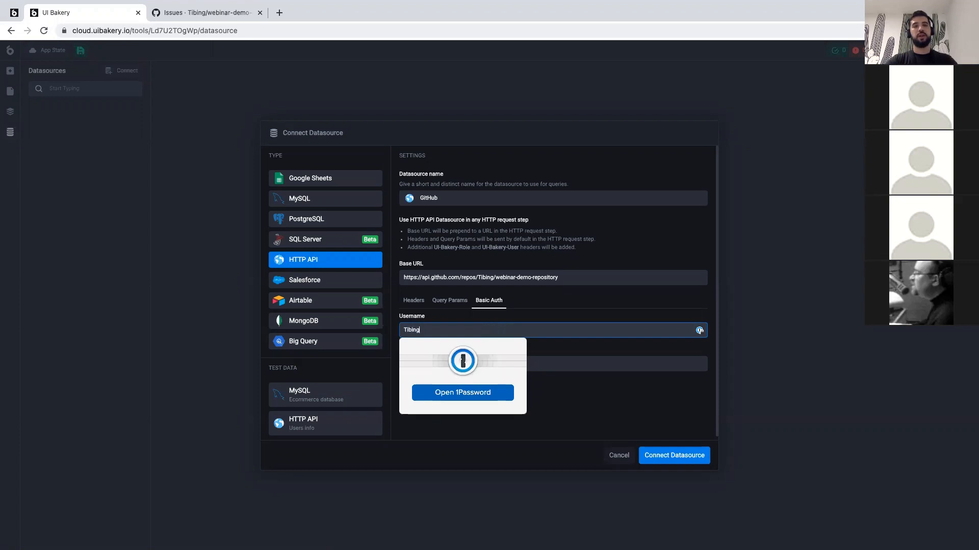
left_click(700, 330)
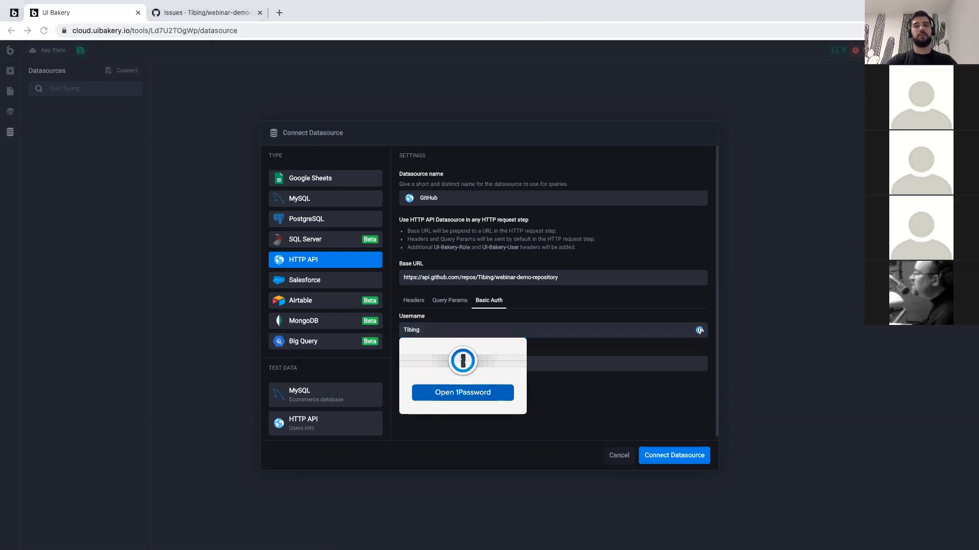
left_click(554, 388)
left_click(554, 371)
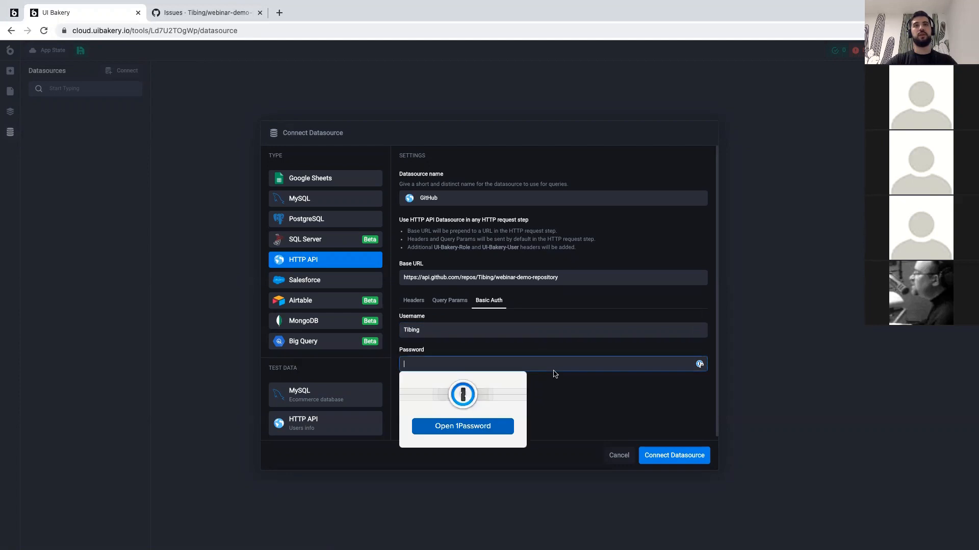
key("super+v")
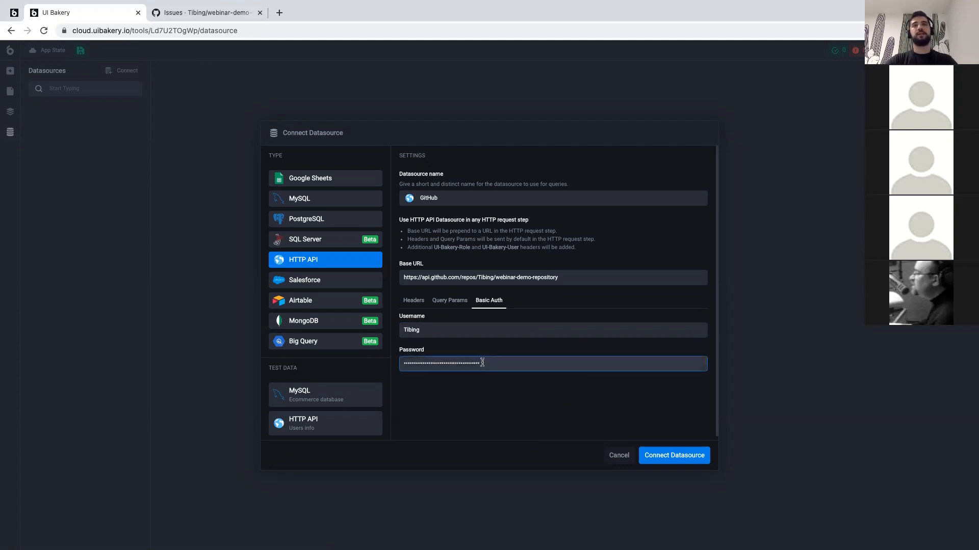
double_click(441, 362)
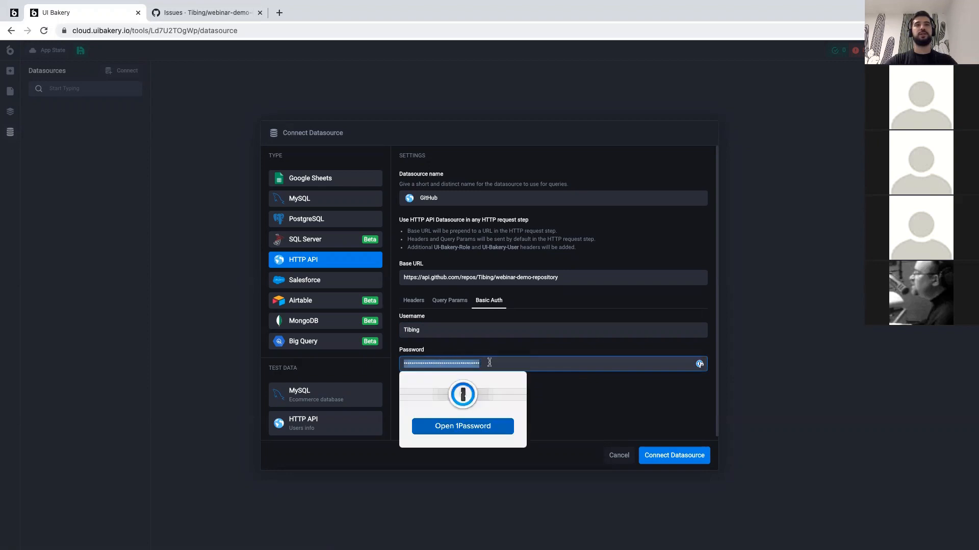
left_click(567, 383)
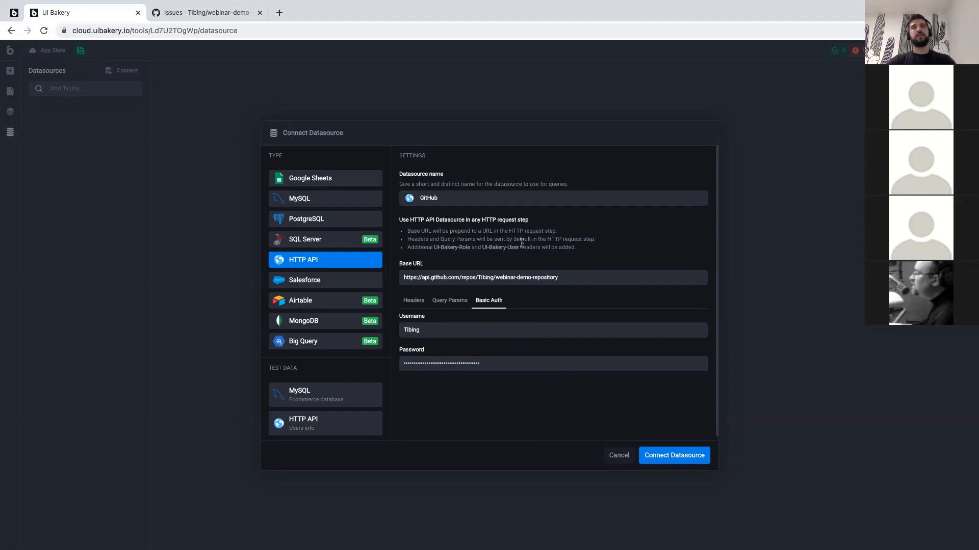
Review the datasource's headers, query parameters and basic authentication settings, and connect the GitHub datasource.
left_click(432, 345)
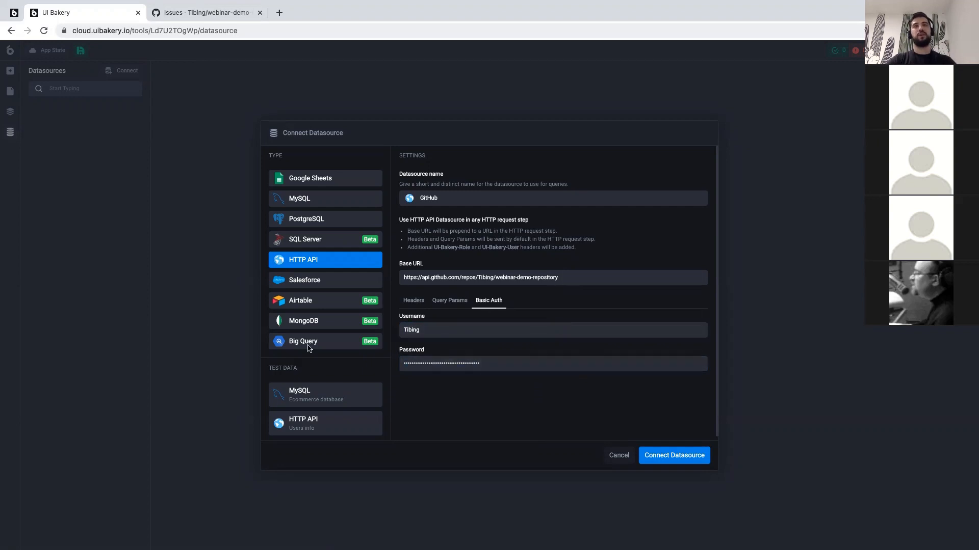
left_click(518, 264)
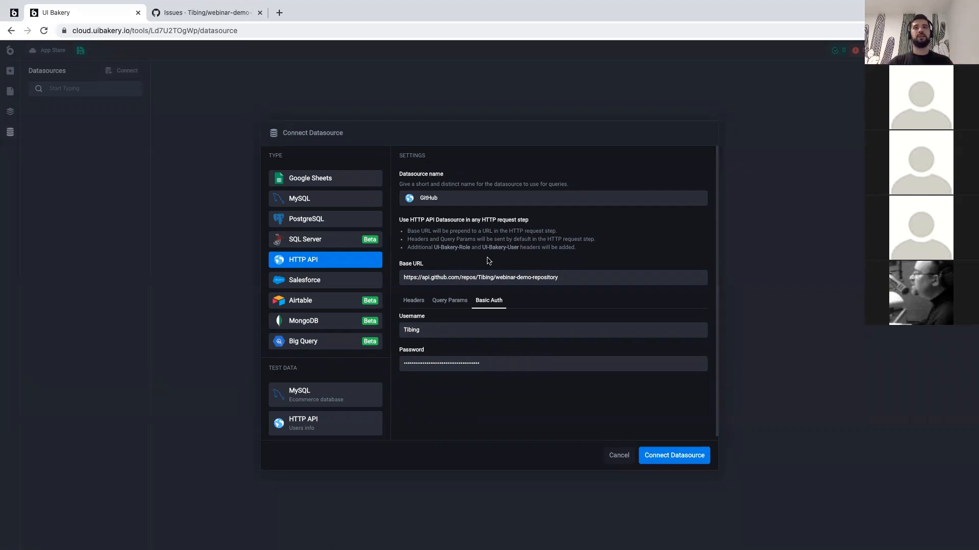
left_click(414, 303)
left_click(454, 305)
left_click(486, 302)
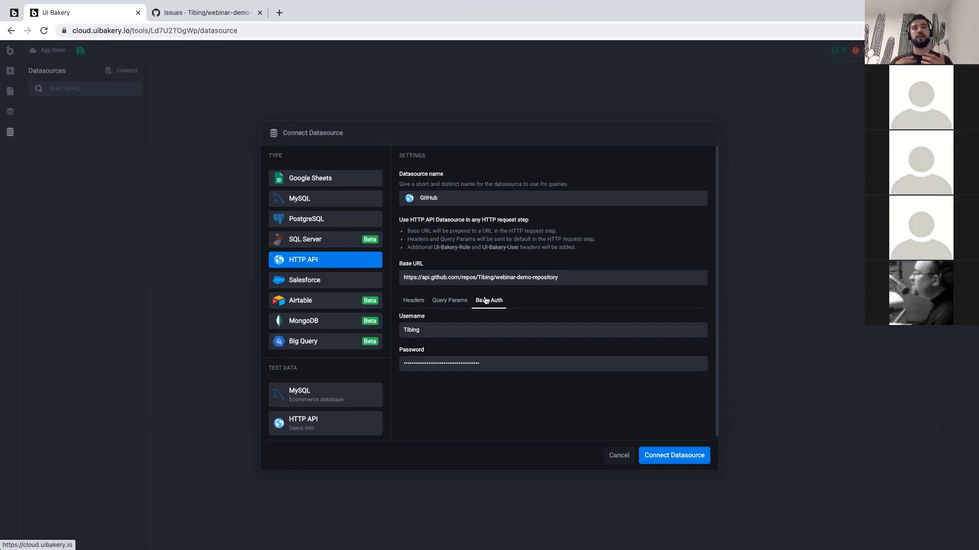
left_click(479, 329)
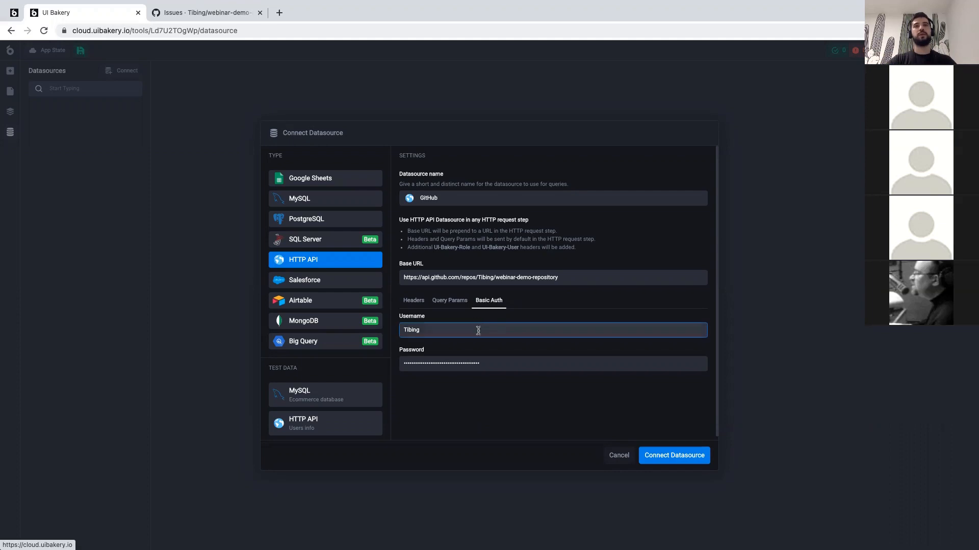
left_click(476, 364)
left_click(485, 382)
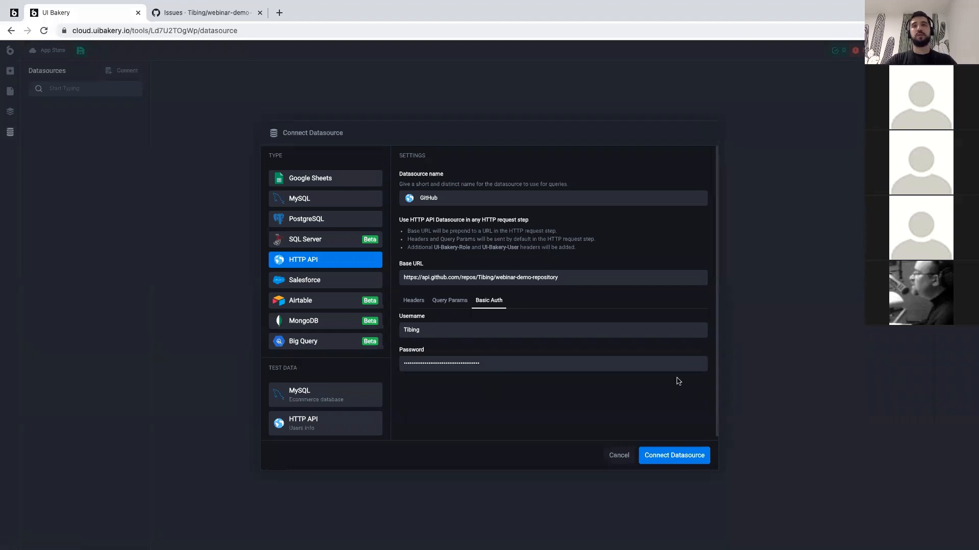
left_click(667, 458)
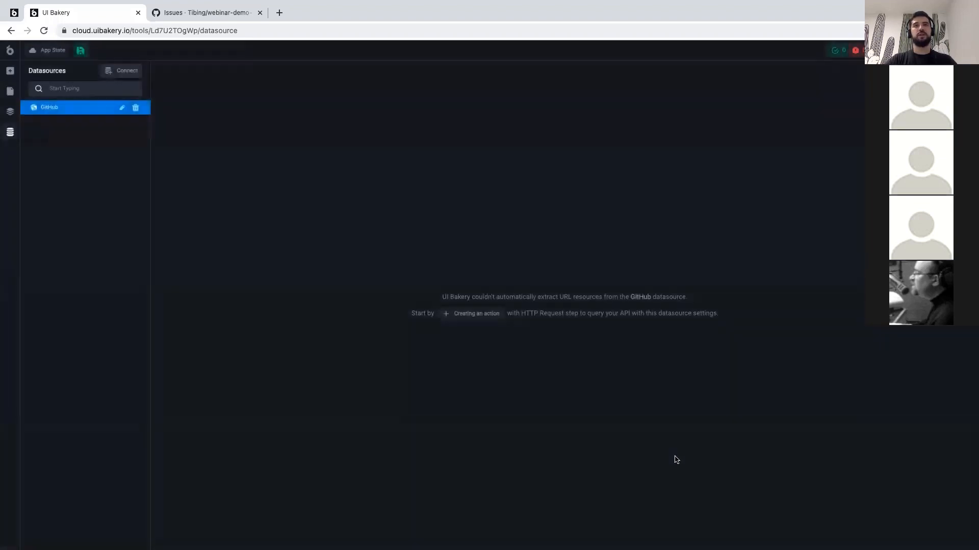
Create a new action in the page builder with an HTTP request as its first step.
left_click(9, 71)
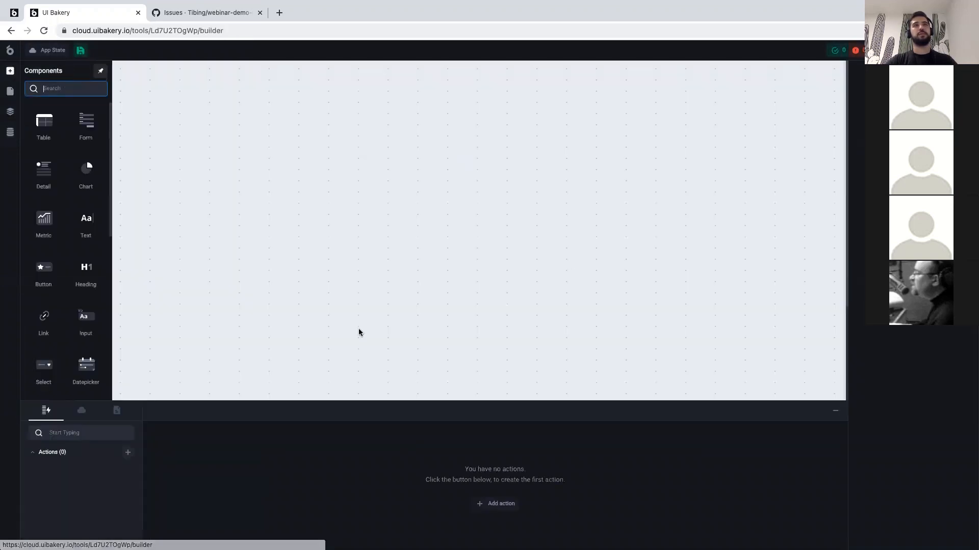
left_click_drag(506, 403, 511, 304)
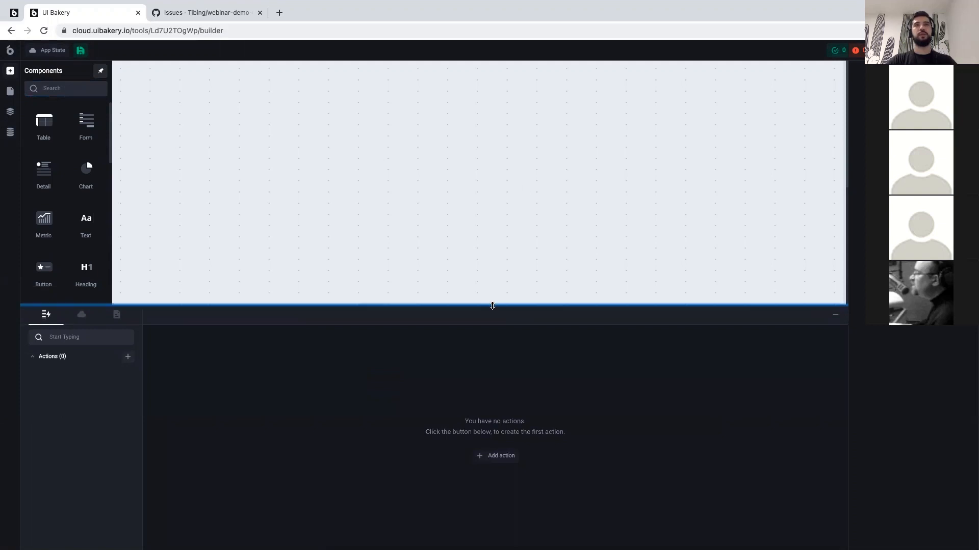
left_click(485, 457)
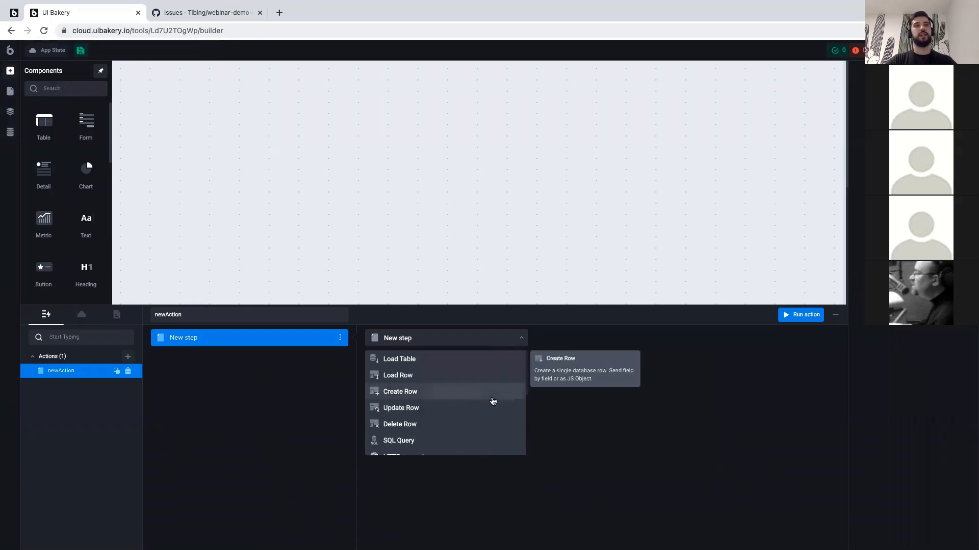
scroll(453, 425, "down", 3)
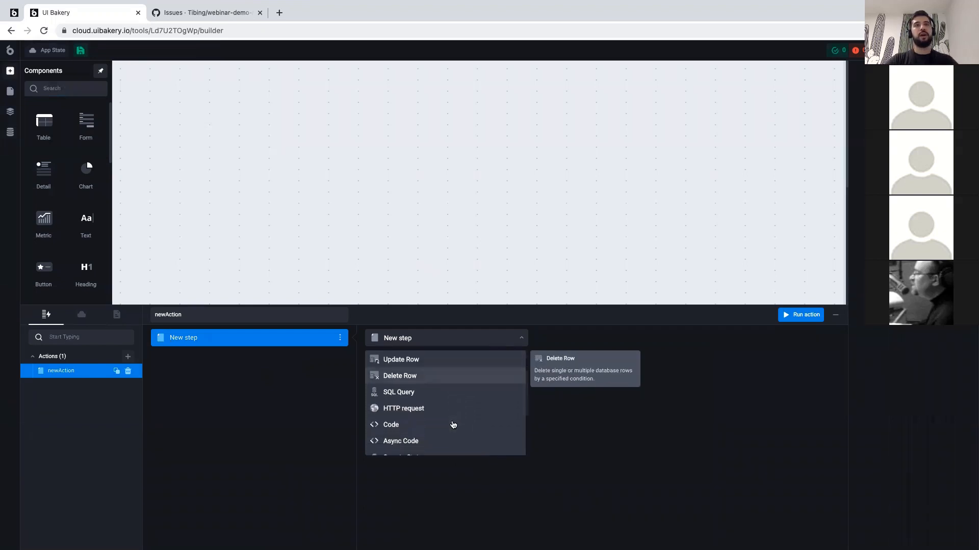
scroll(470, 381, "down", 1)
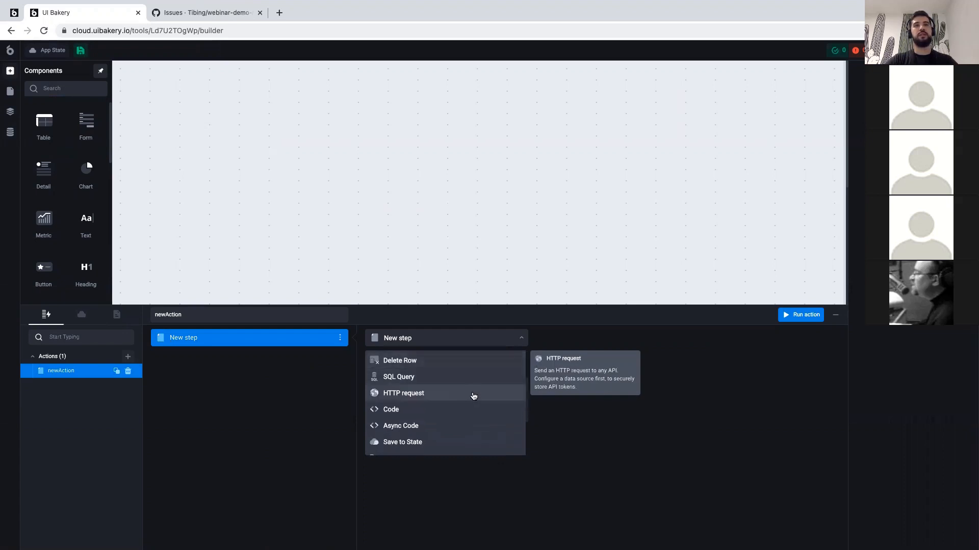
left_click(473, 396)
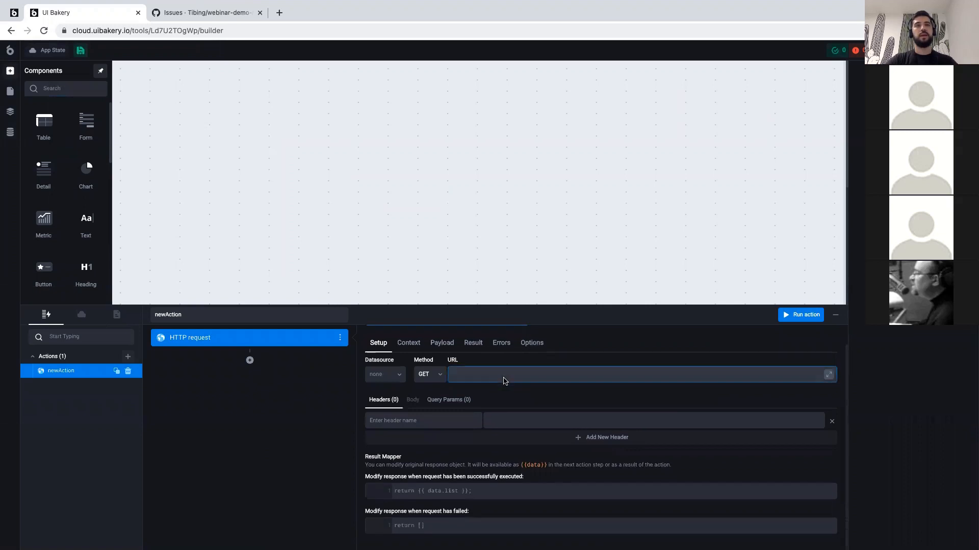
Point the HTTP request at the GitHub datasource and set its URL path to issues.
left_click_drag(482, 305, 484, 262)
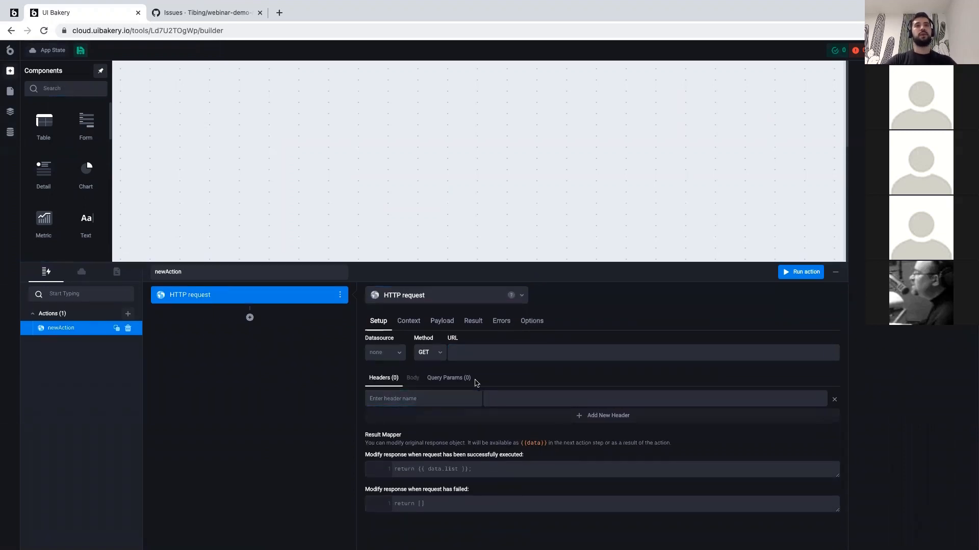
left_click(385, 352)
left_click(390, 396)
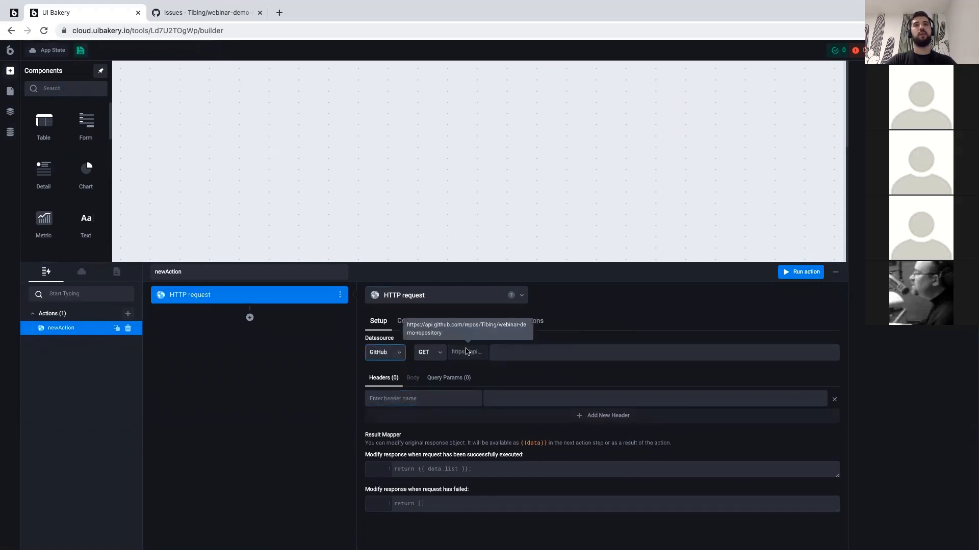
left_click(512, 354)
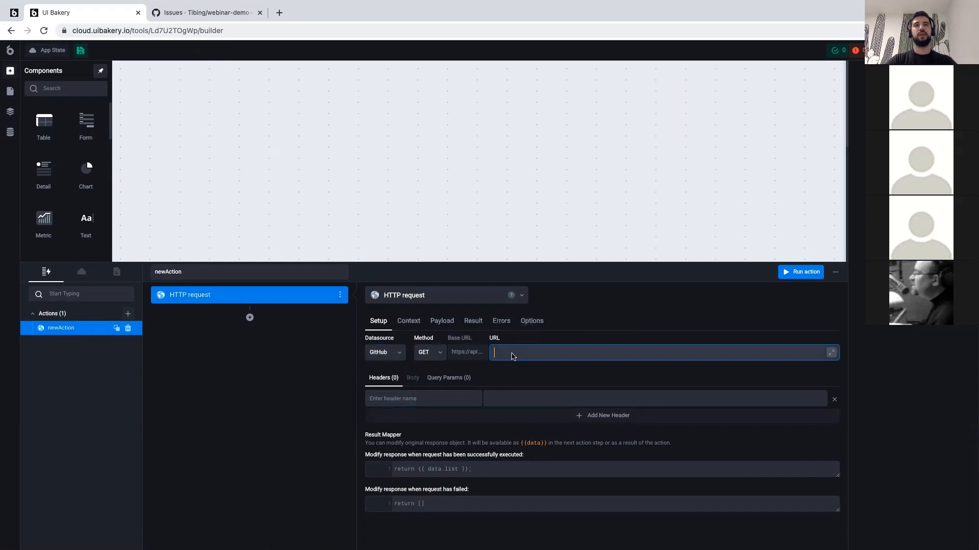
type("issues")
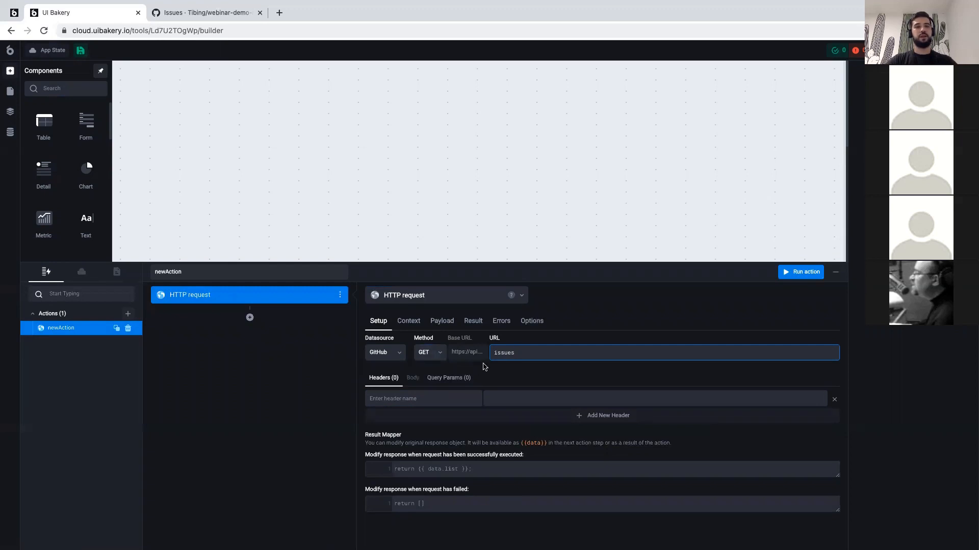
Add a query parameter named state with the value open to the HTTP request.
left_click(459, 378)
left_click(460, 399)
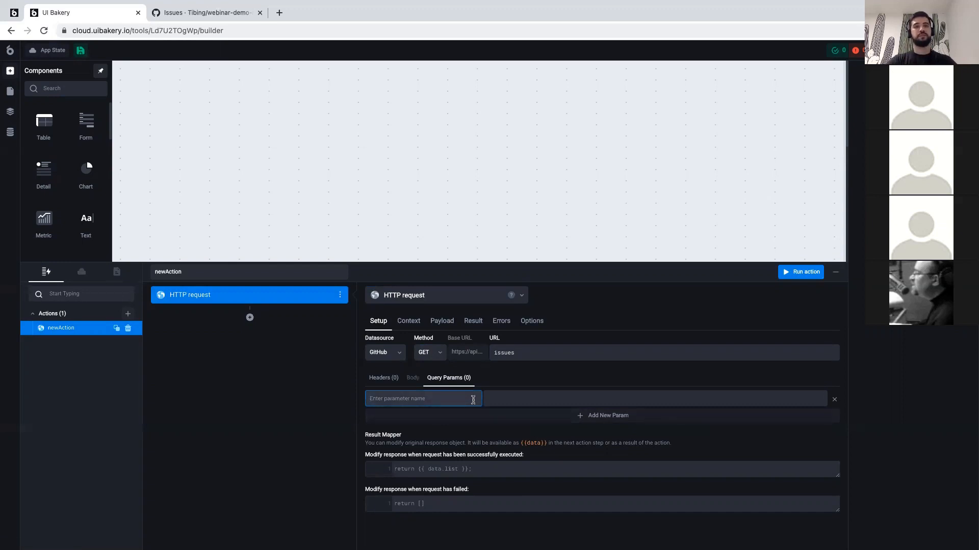
type("state")
key("Tab")
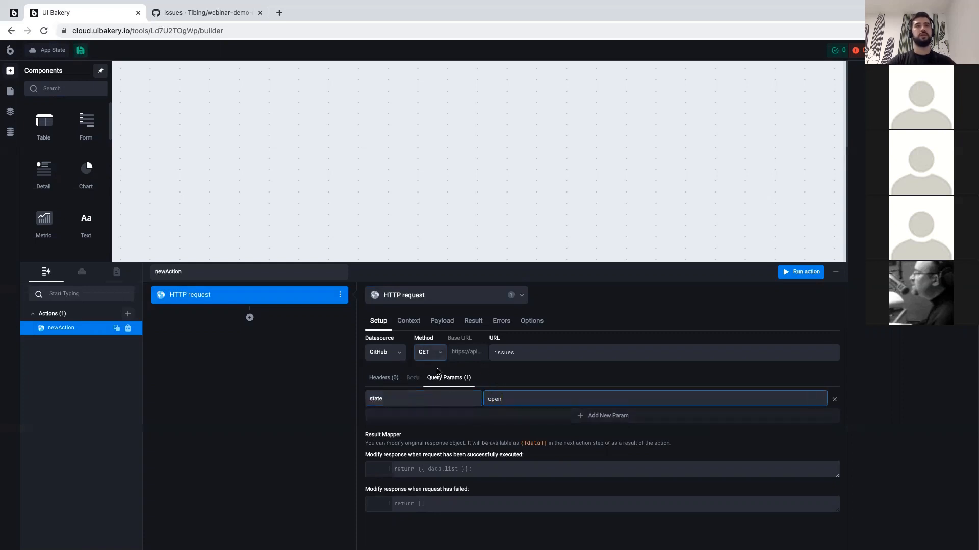
left_click(468, 417)
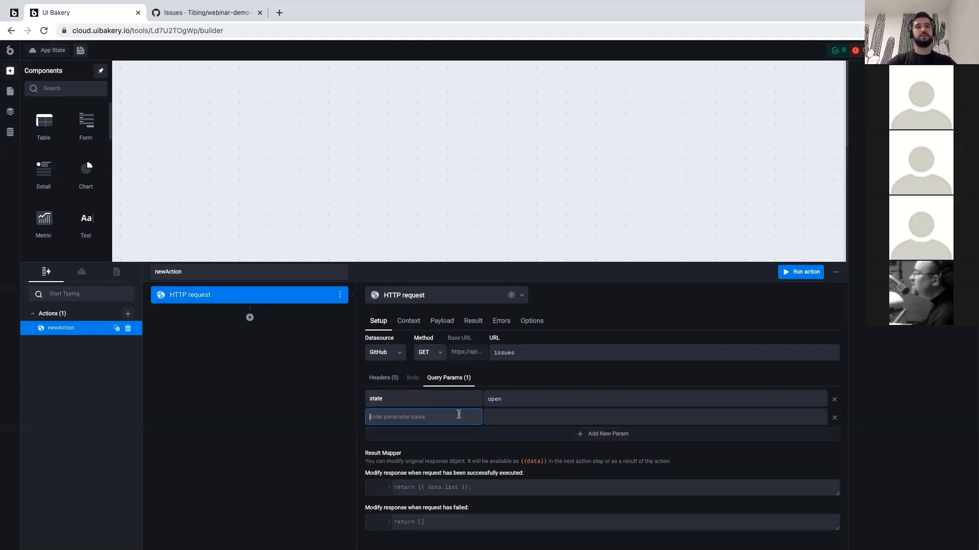
type("filter")
key("Tab")
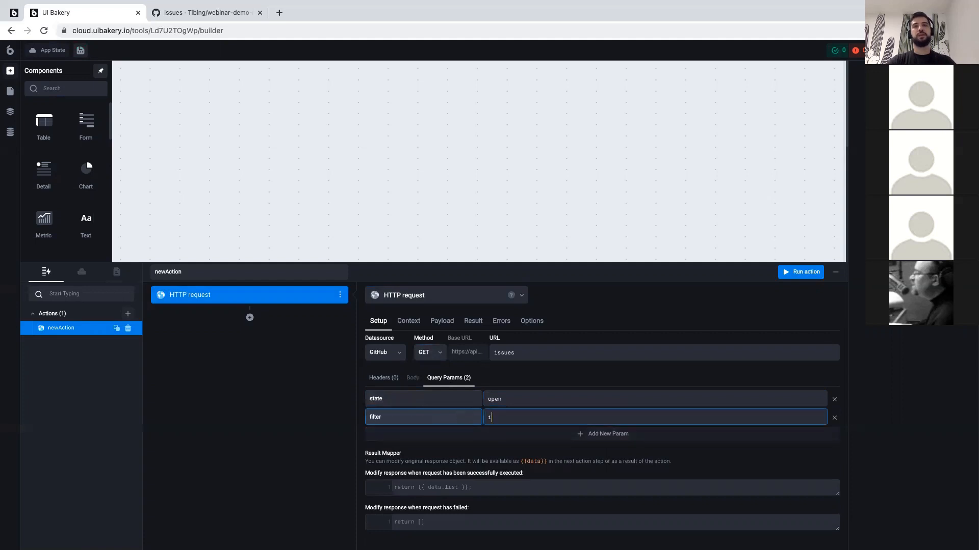
type("is:pr")
key("BackSpace")
key("BackSpace")
key("BackSpace")
key("BackSpace")
key("BackSpace")
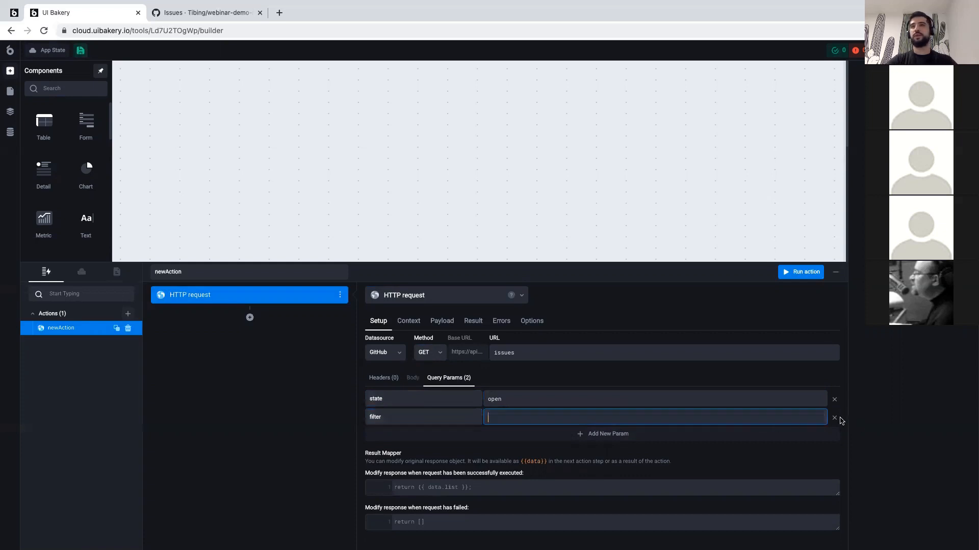
left_click(834, 419)
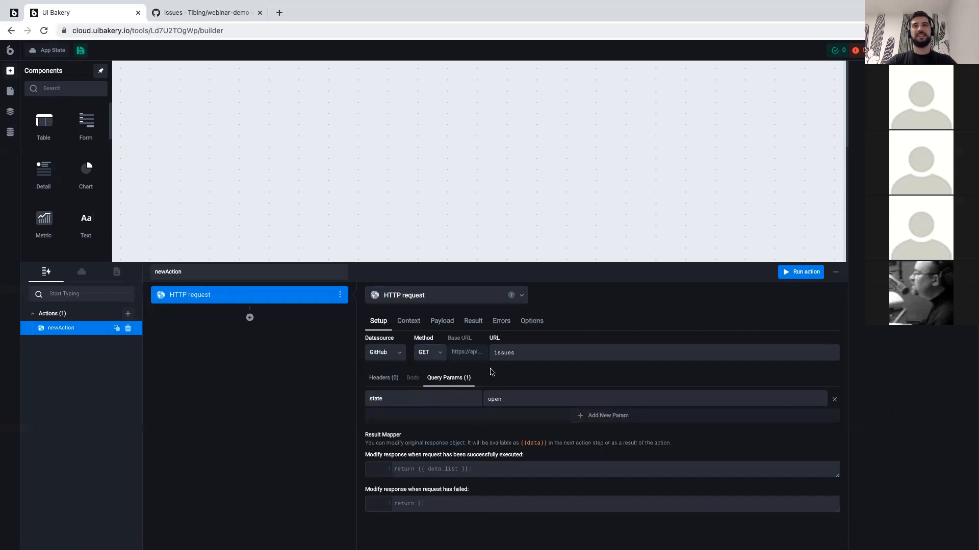
Run the action and compare its returned result with the open issues list of the GitHub repository.
left_click(799, 274)
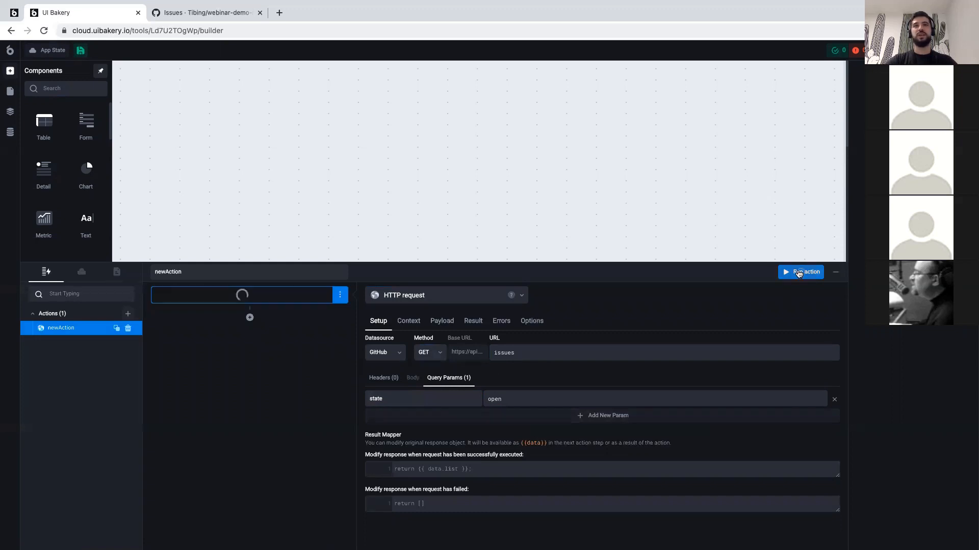
left_click(474, 321)
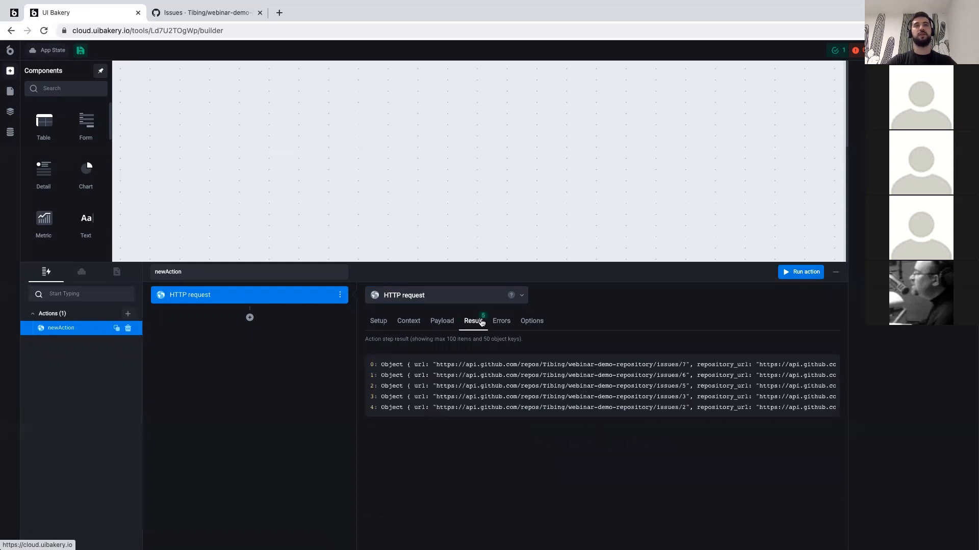
left_click(204, 12)
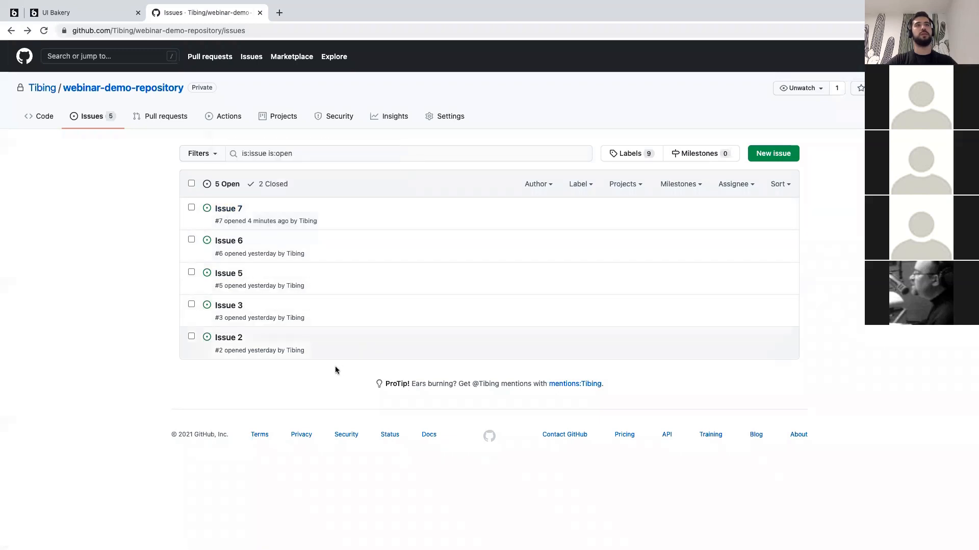
left_click(92, 13)
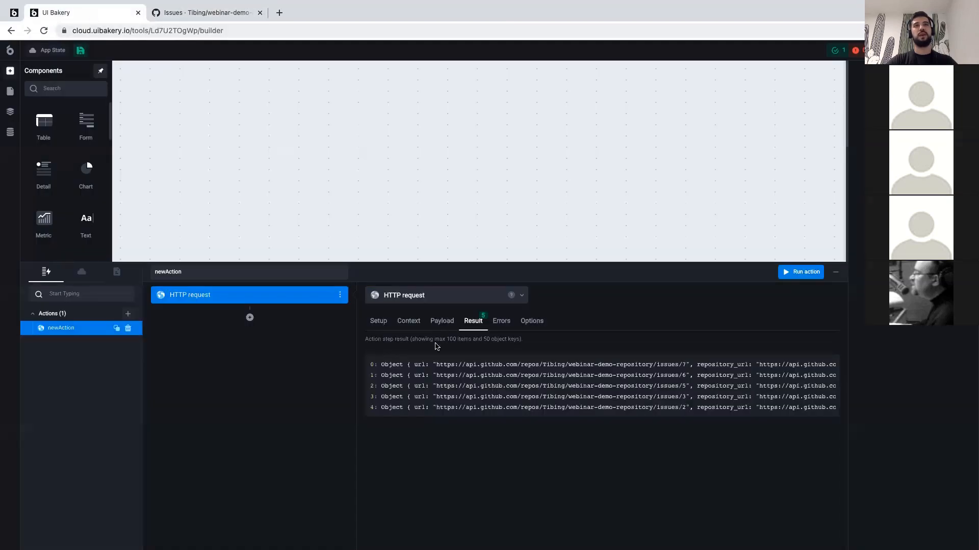
Set the HTTP request's state query parameter to closed, run the action and open its result.
left_click(380, 327)
left_click(517, 401)
key("BackSpace")
key("BackSpace")
key("BackSpace")
key("BackSpace")
type("closed")
left_click(788, 273)
left_click(477, 322)
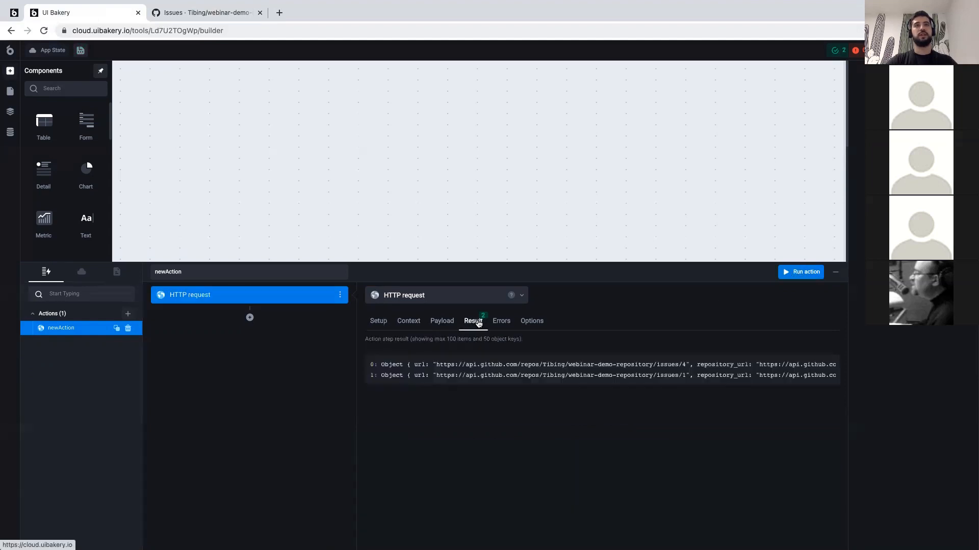
Examine the first returned issue and compare the result with the repository's closed issues list on GitHub.
left_click(483, 365)
scroll(474, 401, "down", 1)
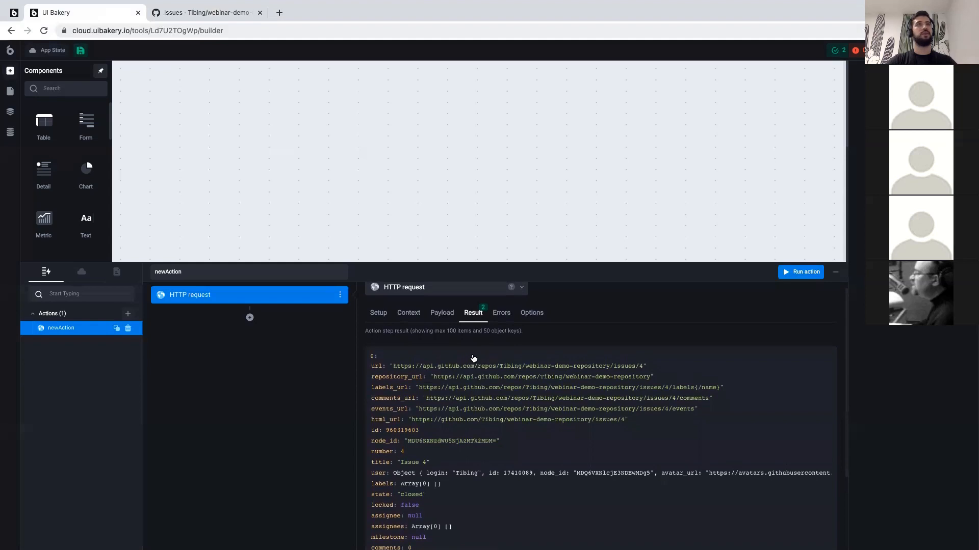
left_click(229, 14)
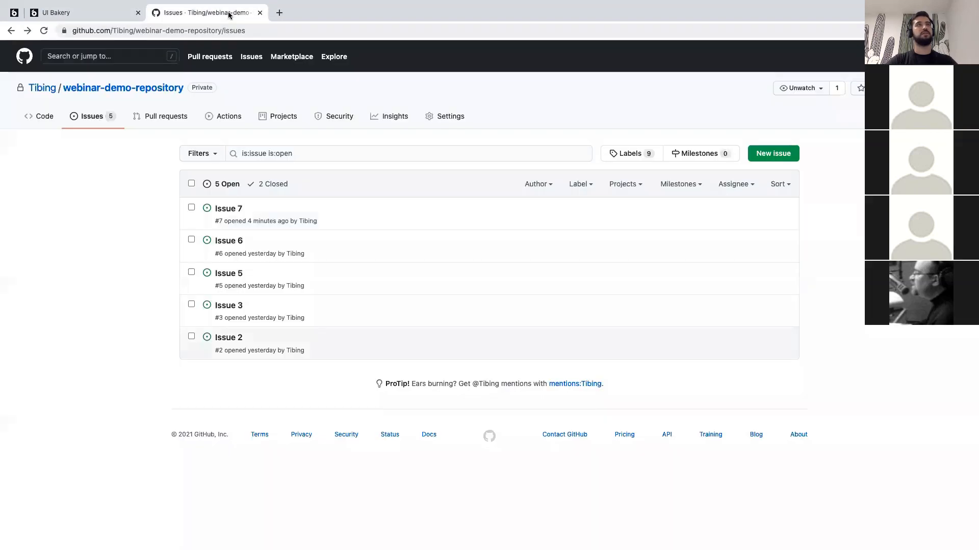
left_click(277, 189)
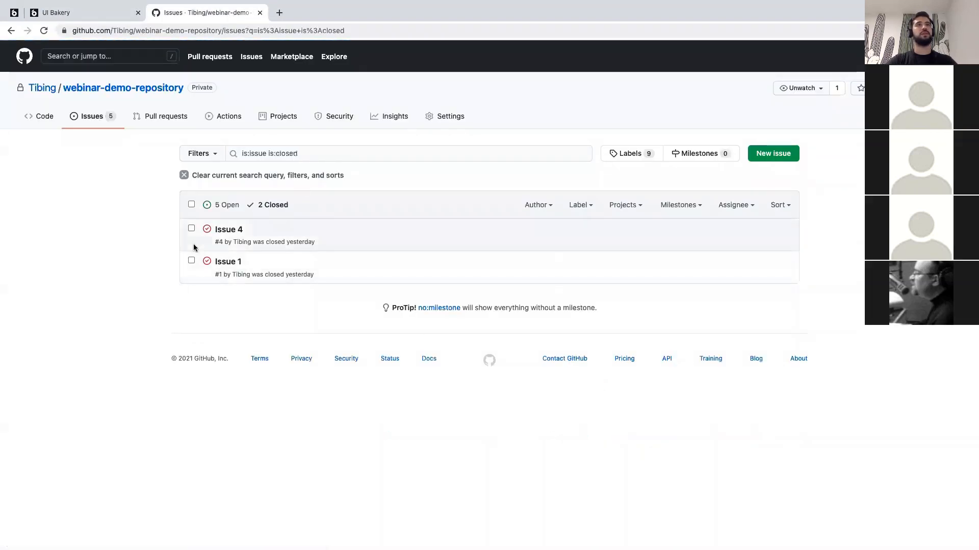
key("super+Left")
left_click(81, 13)
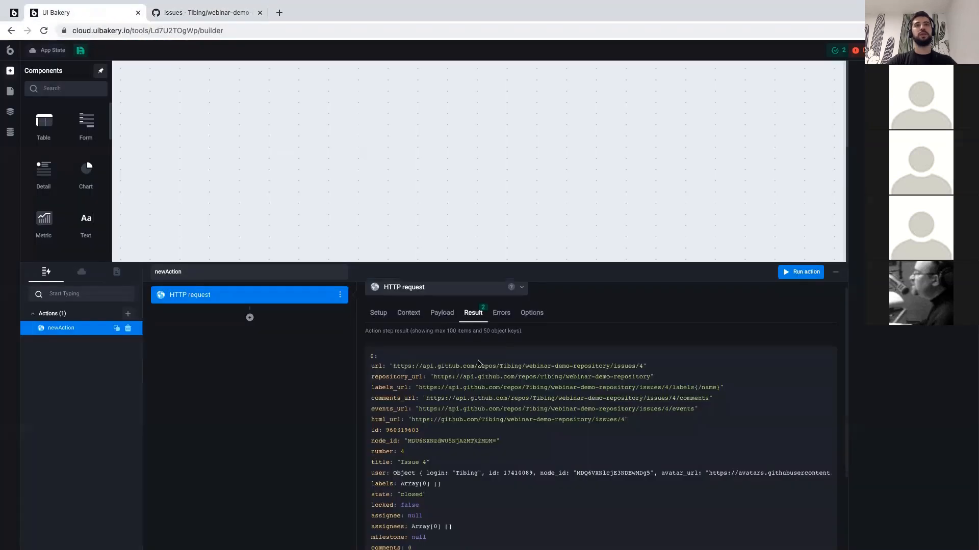
Reduce the action panel's height to enlarge the canvas and set the state query parameter to open.
left_click(378, 313)
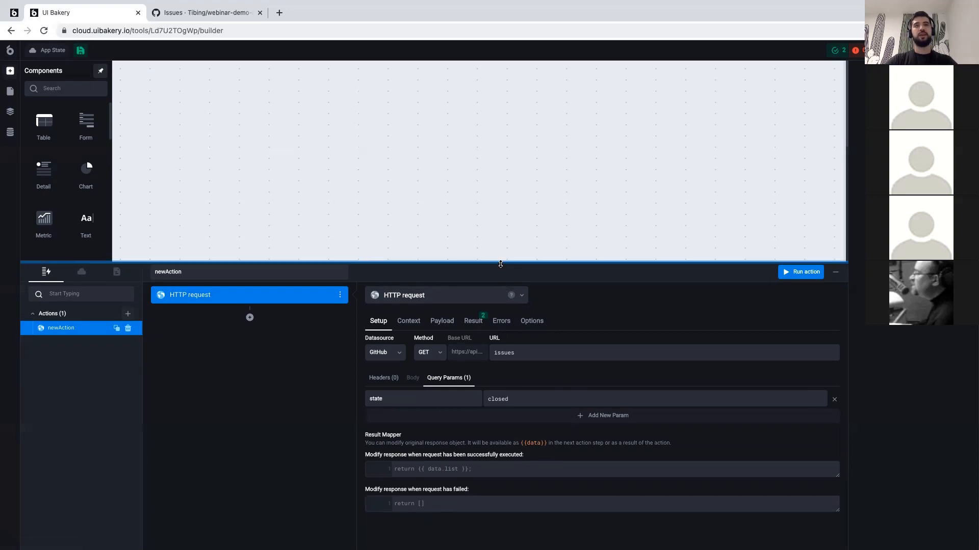
left_click_drag(499, 262, 499, 305)
type("open")
left_click(497, 416)
Add a Table component to the page canvas and enlarge it to span almost the full canvas width.
left_click_drag(52, 123, 185, 106)
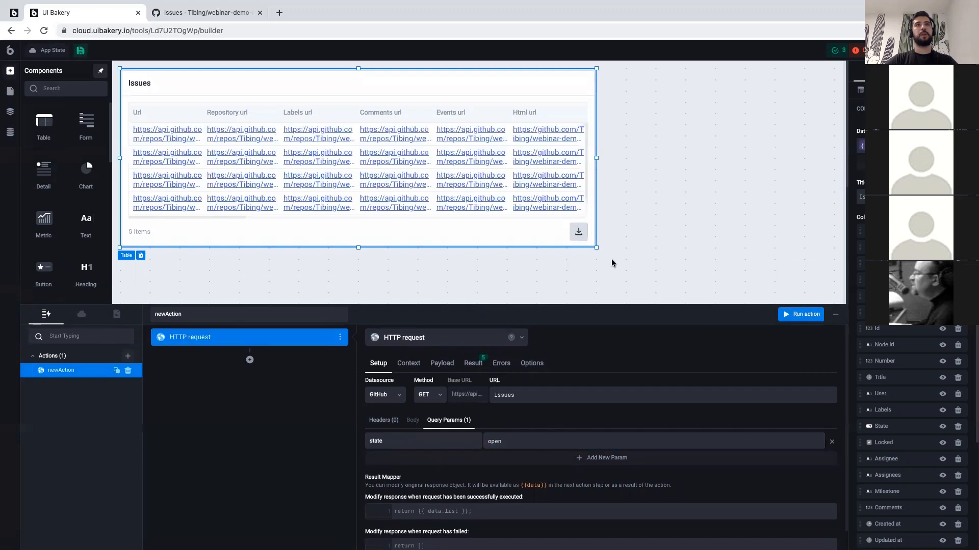
left_click_drag(617, 248, 839, 300)
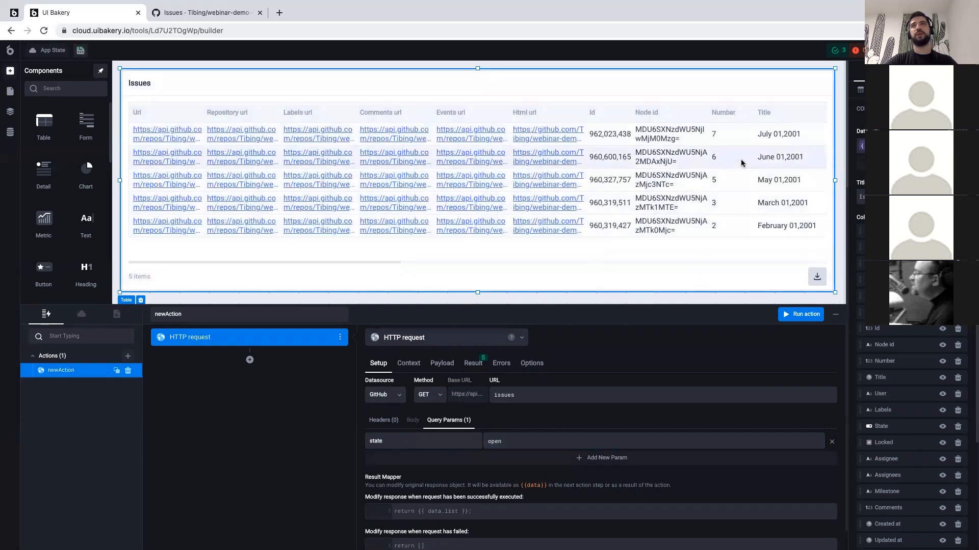
Examine the table's column list and the fields of the first issue in the action result.
scroll(907, 438, "down", 2)
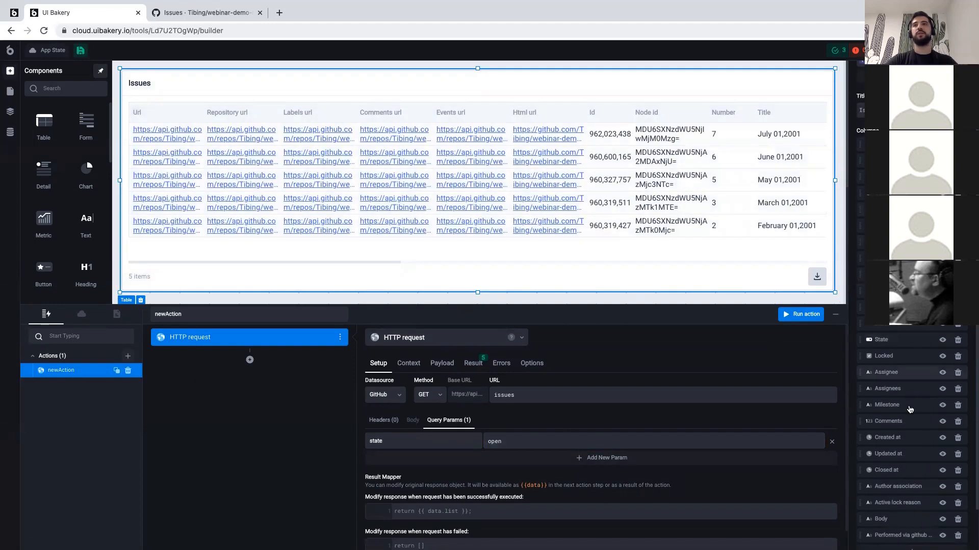
scroll(912, 438, "down", 1)
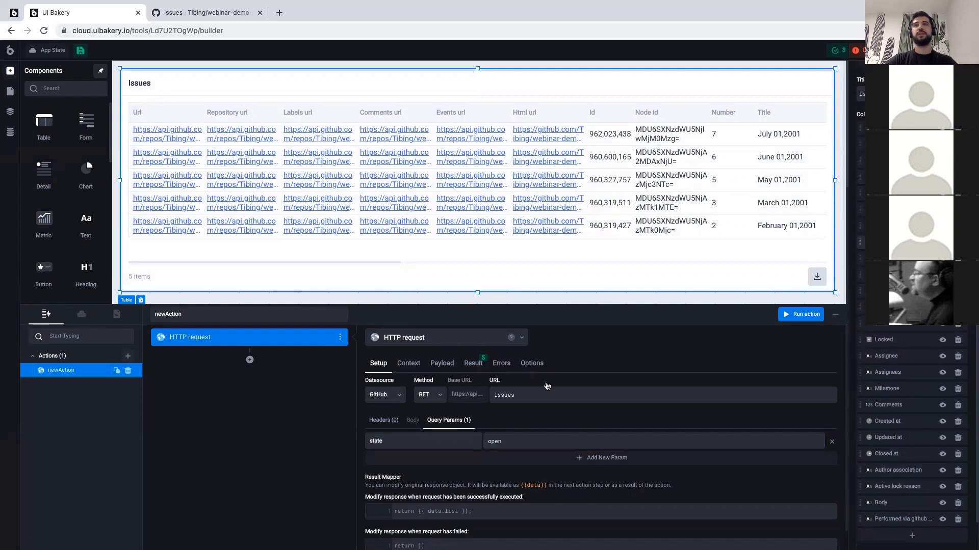
left_click(473, 363)
left_click(514, 408)
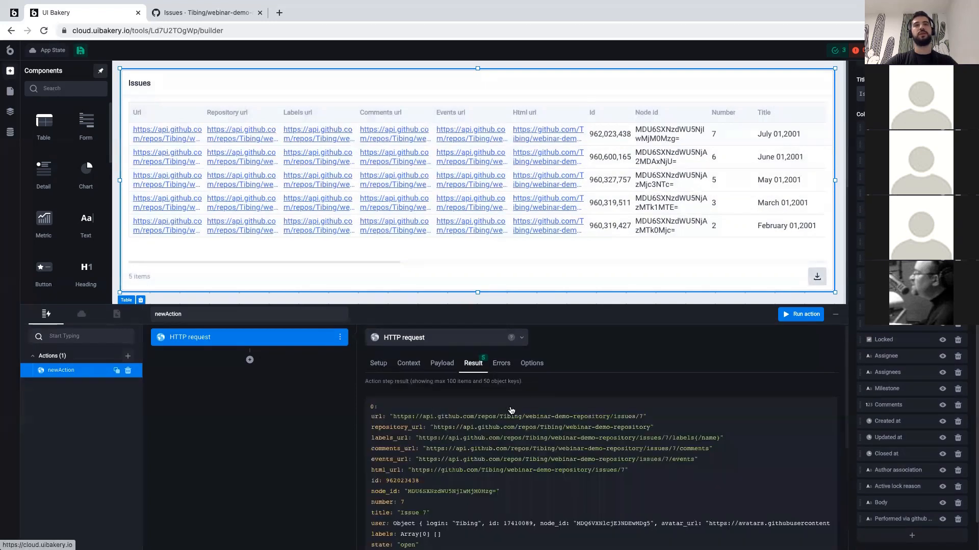
scroll(505, 408, "down", 3)
scroll(502, 405, "down", 2)
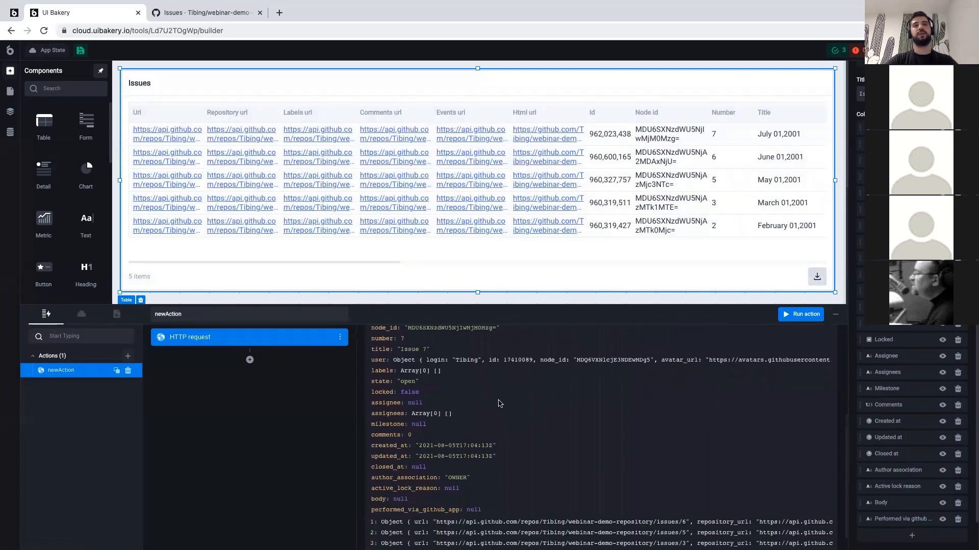
scroll(500, 403, "up", 3)
scroll(498, 402, "up", 3)
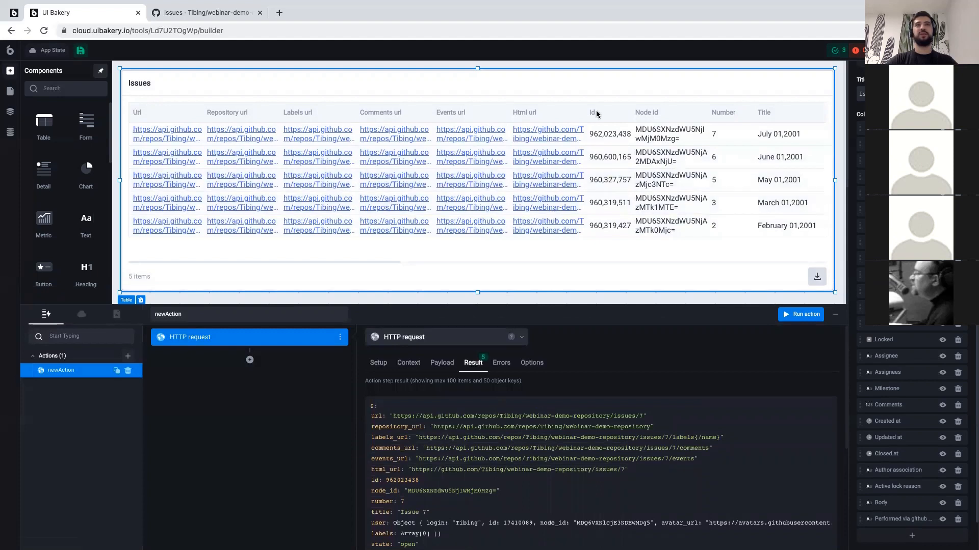
Remove the Url, Repository url, Labels url, Comments url, Events url and Html url columns from the Issues table.
scroll(913, 433, "down", 1)
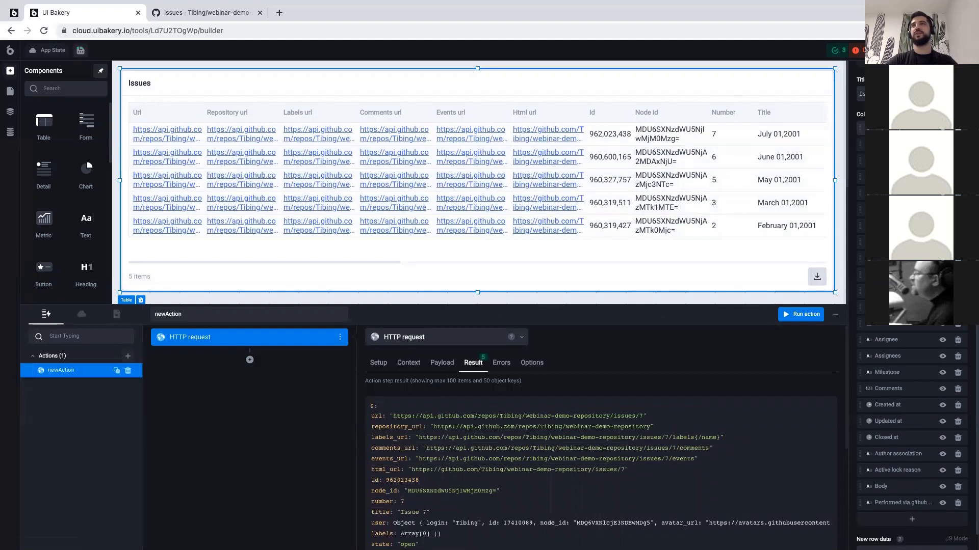
left_click(958, 128)
left_click(958, 128)
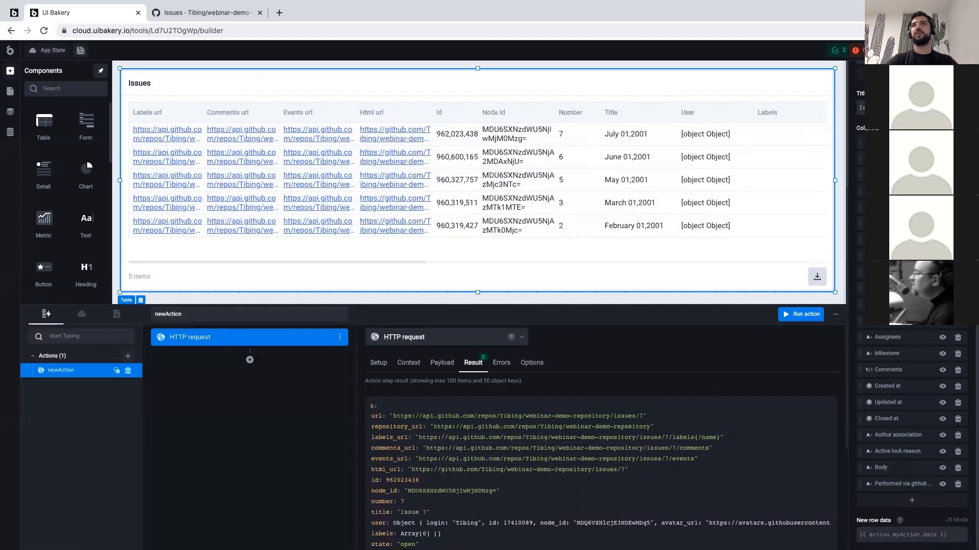
left_click(958, 128)
left_click(957, 128)
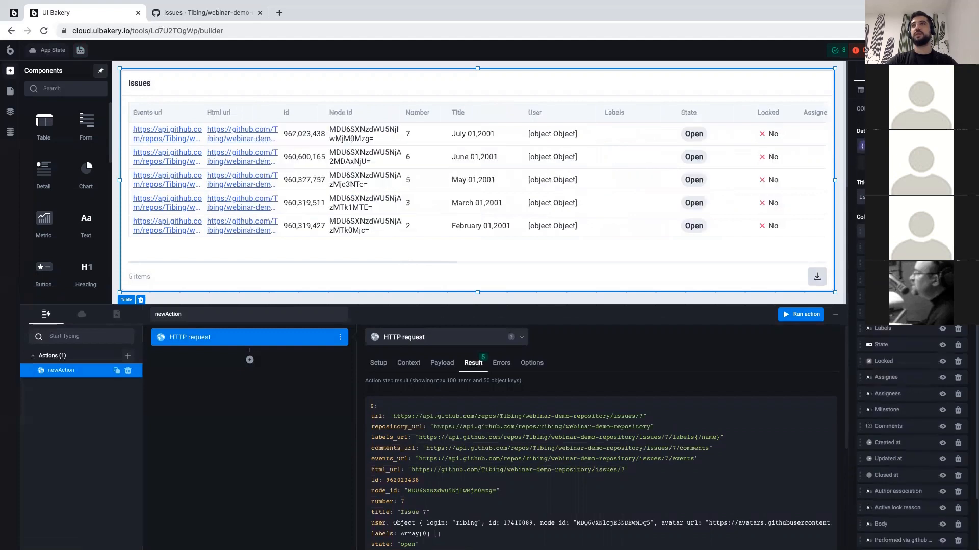
left_click(958, 128)
left_click(958, 128)
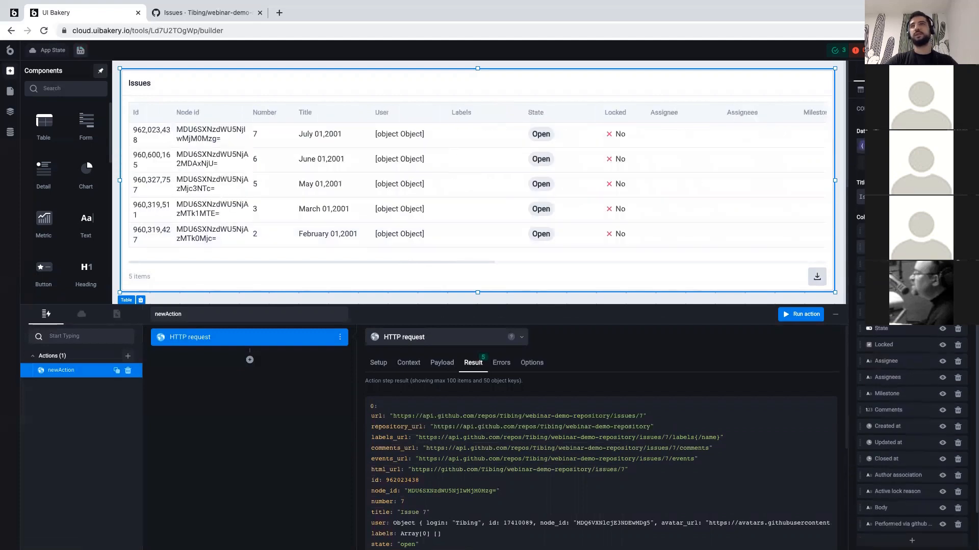
Remove the Labels, Assignee, Assignees and Milestone columns from the Issues table.
scroll(933, 367, "down", 1)
left_click(958, 300)
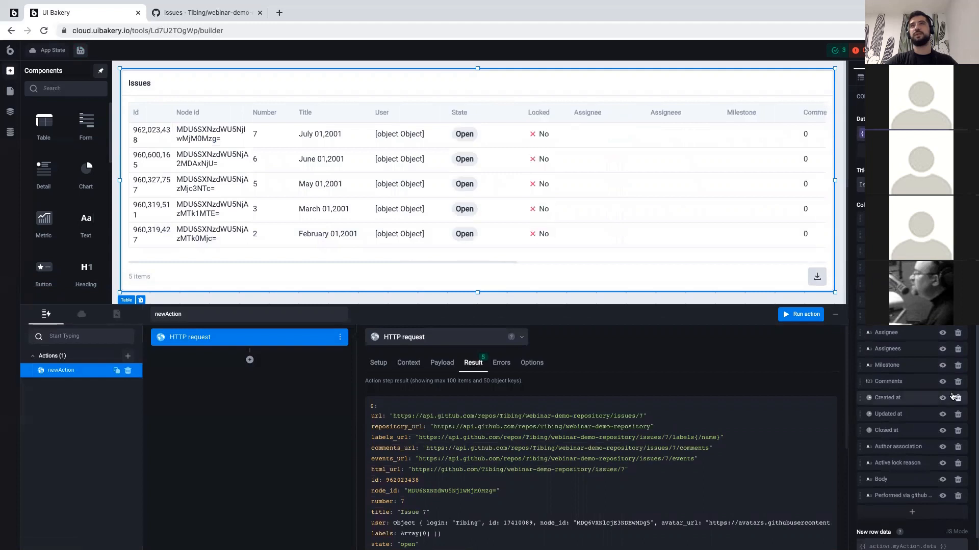
scroll(952, 397, "down", 1)
left_click(958, 337)
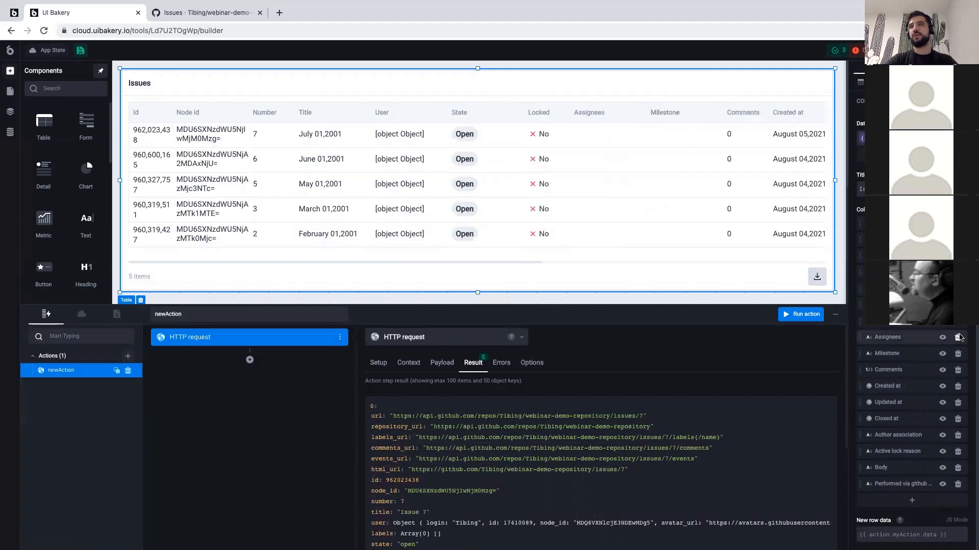
left_click(960, 341)
left_click(958, 345)
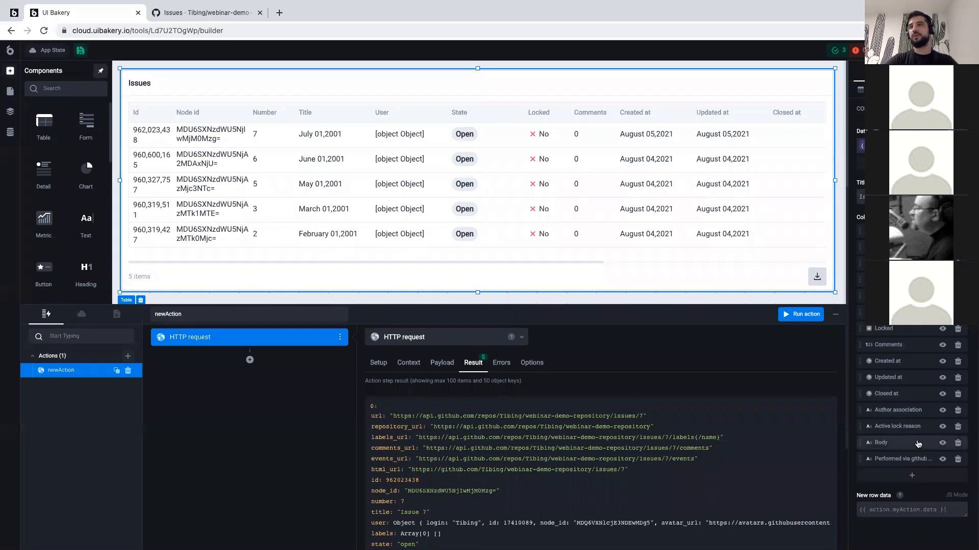
Remove the Active lock reason, Author association, Body, Performed via github and User columns from the Issues table.
scroll(674, 192, "right", 3)
scroll(675, 190, "left", 3)
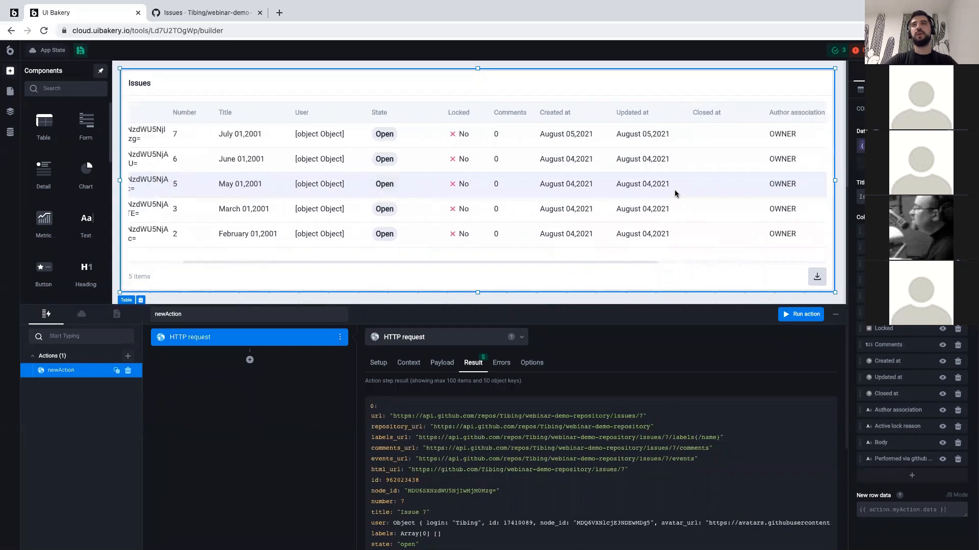
left_click(958, 426)
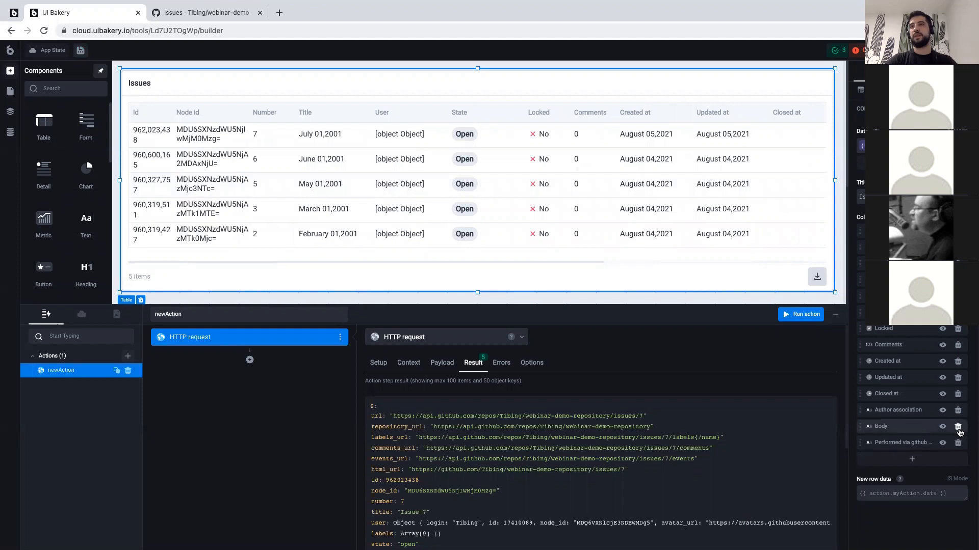
left_click(957, 411)
left_click(957, 410)
left_click(957, 411)
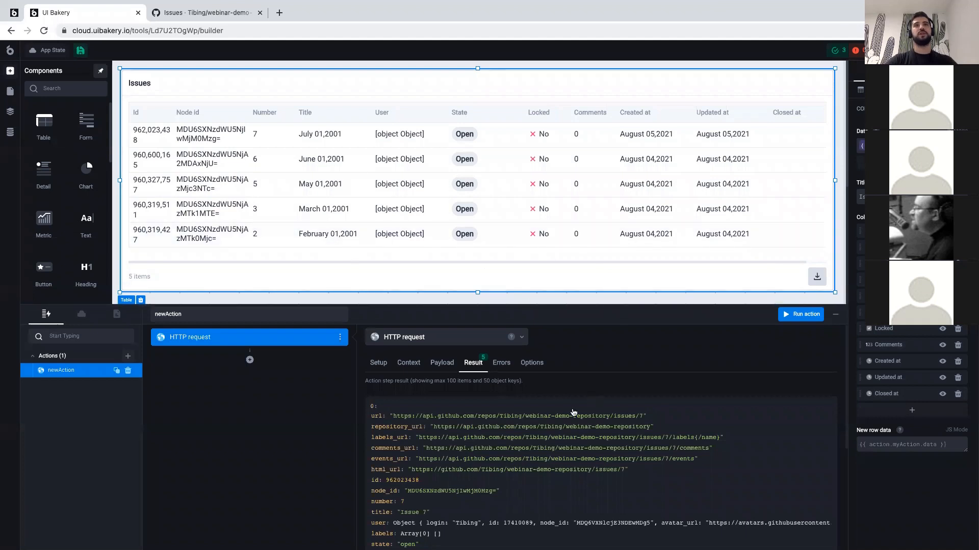
left_click(958, 312)
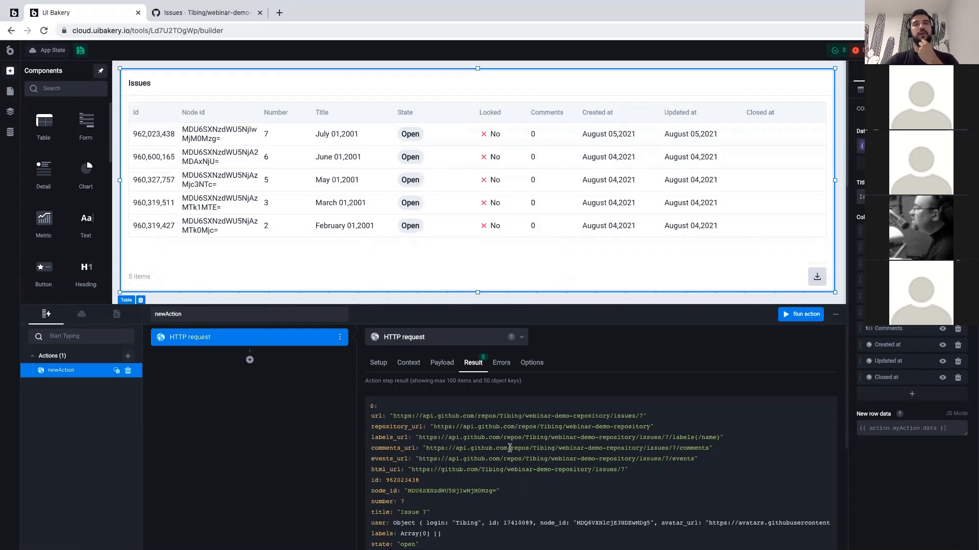
Review the request's state parameter and add a Select component above the Issues table, aligned with its right edge.
left_click(378, 363)
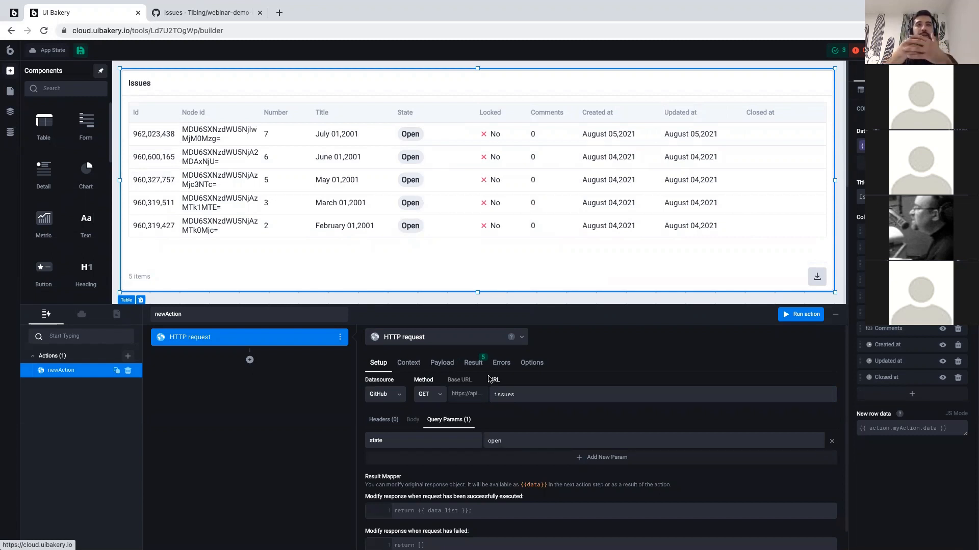
left_click(494, 442)
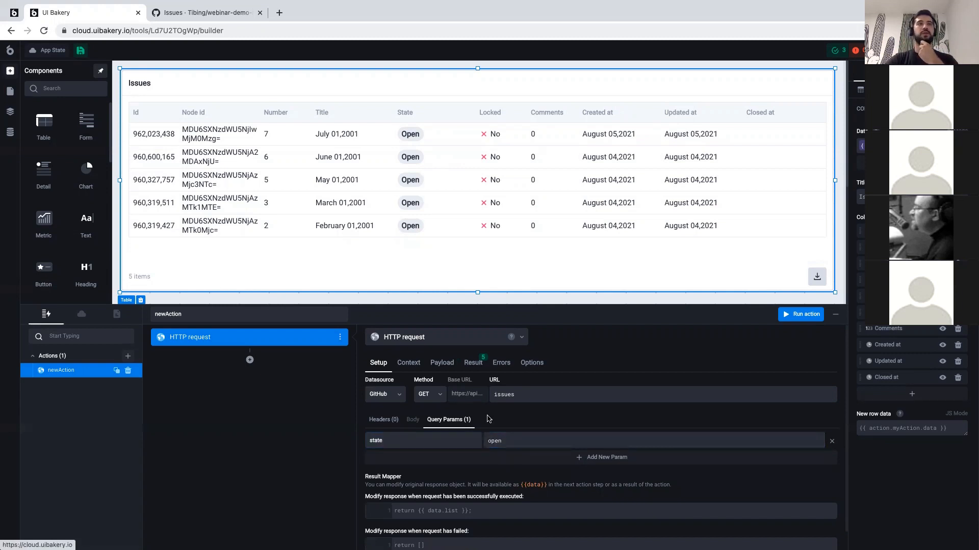
left_click(88, 91)
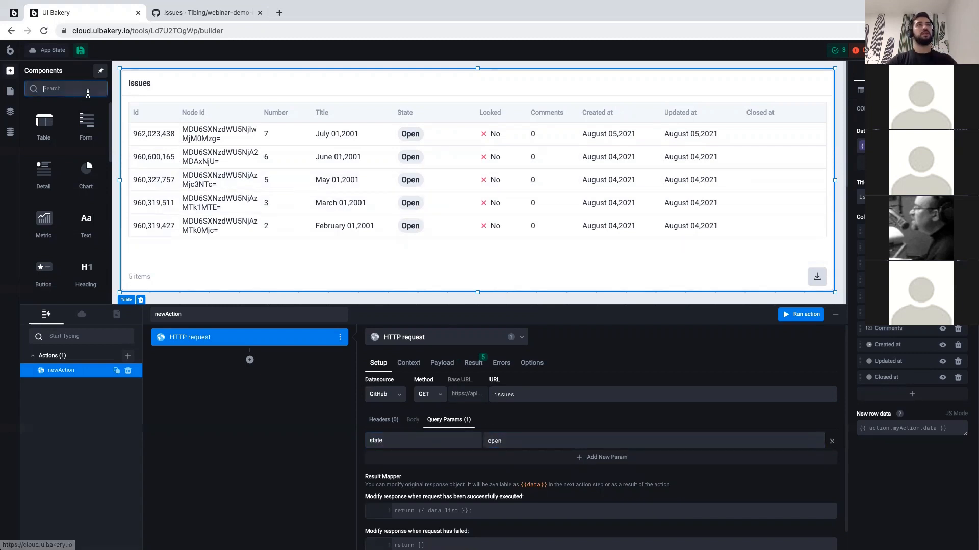
type("selec")
left_click_drag(50, 123, 835, 80)
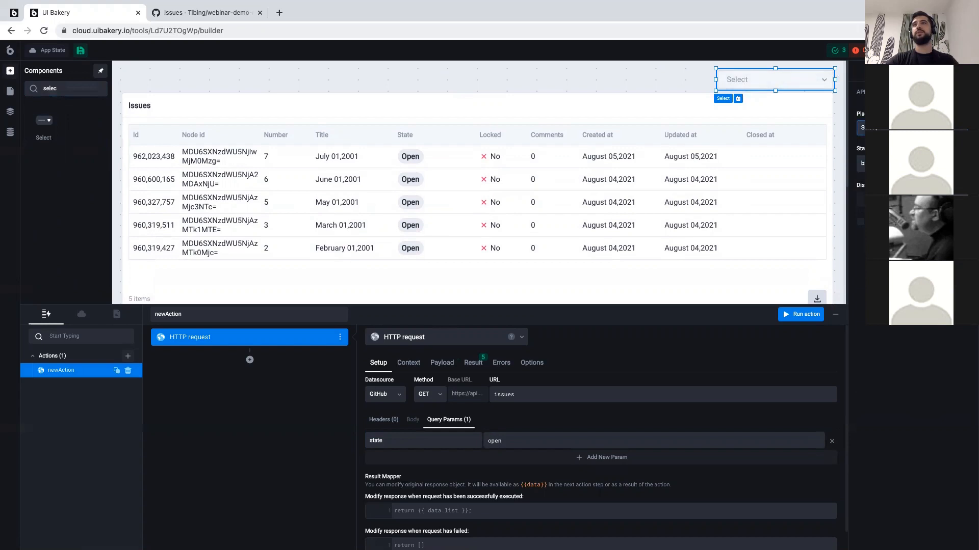
Set the Select component's placeholder to Select State.
key("super+a")
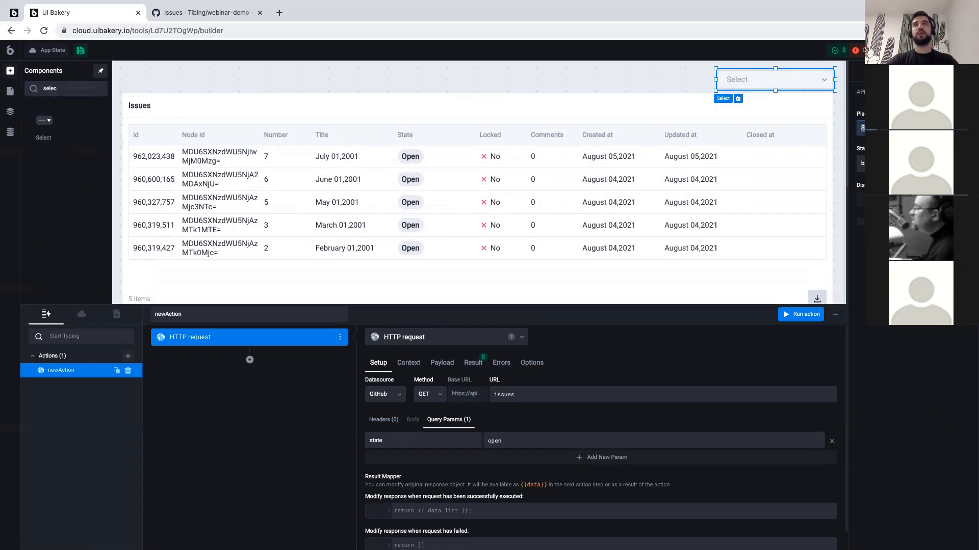
type("Sta")
type("s")
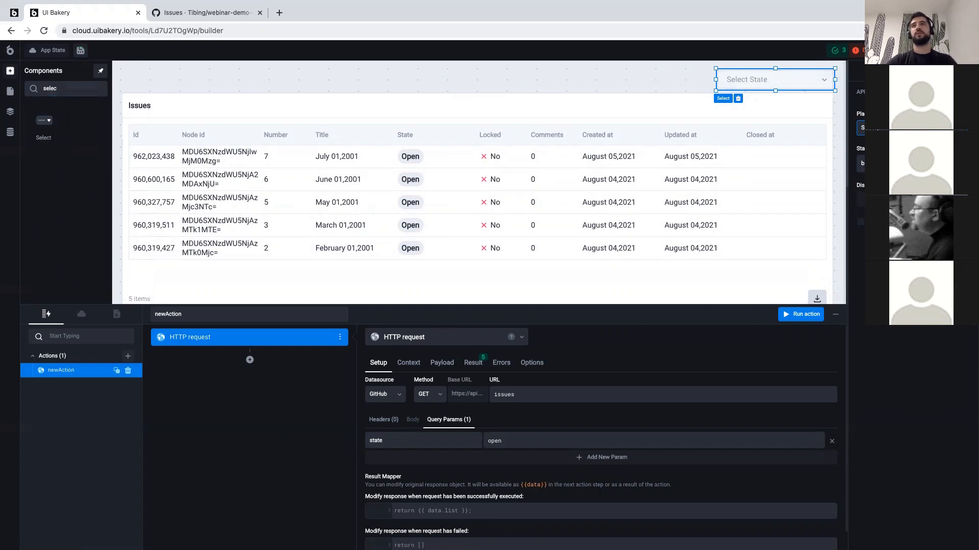
Name the Select component selectState and set up its first two options as Open and Closed.
left_click(936, 71)
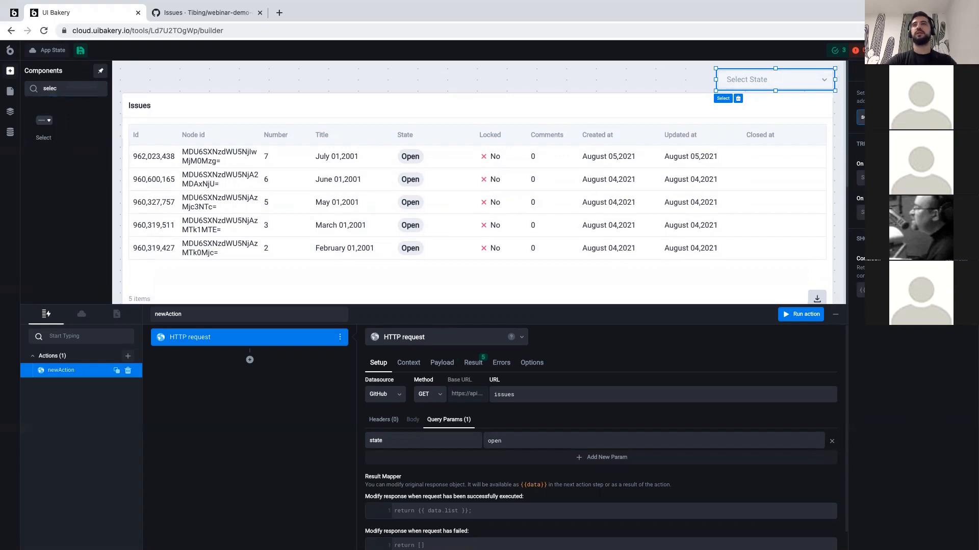
left_click(869, 71)
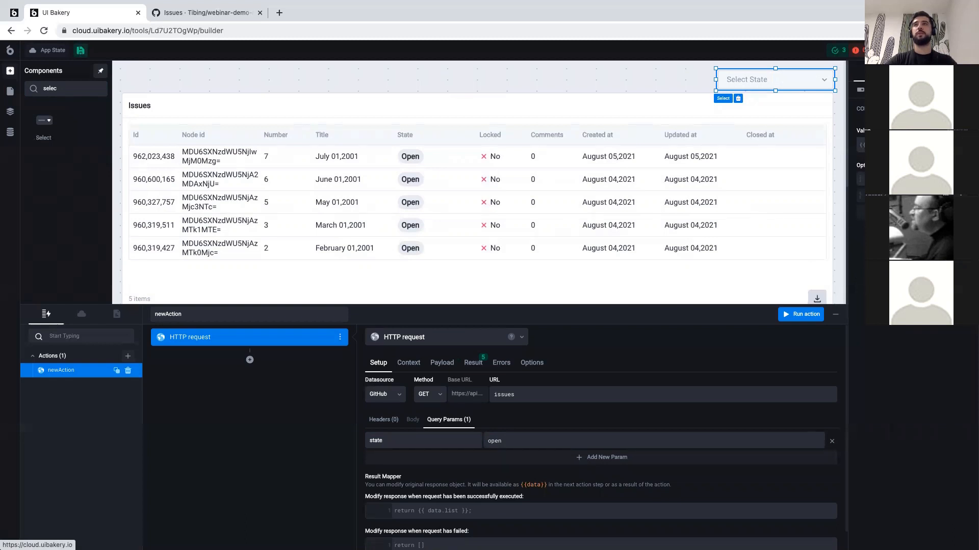
left_click(897, 179)
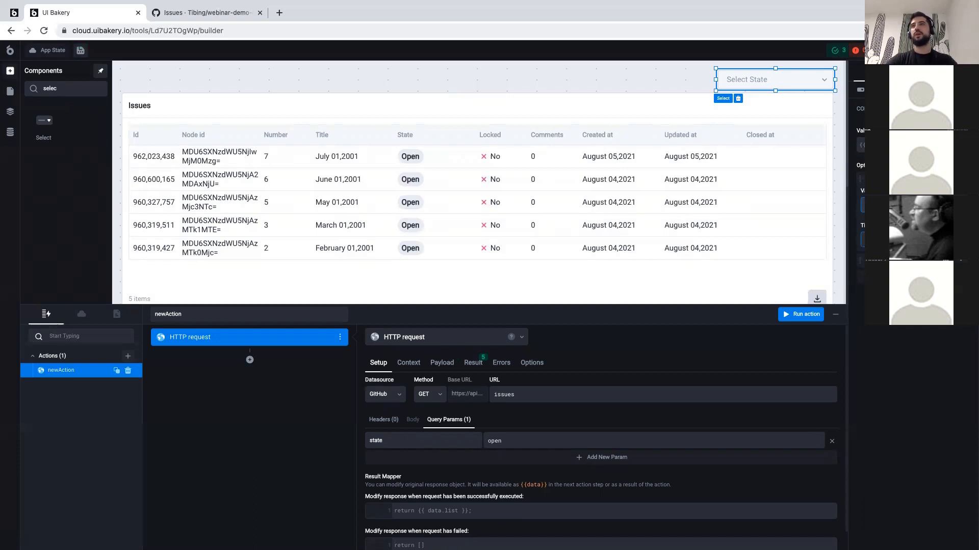
left_click(897, 261)
left_click(907, 286)
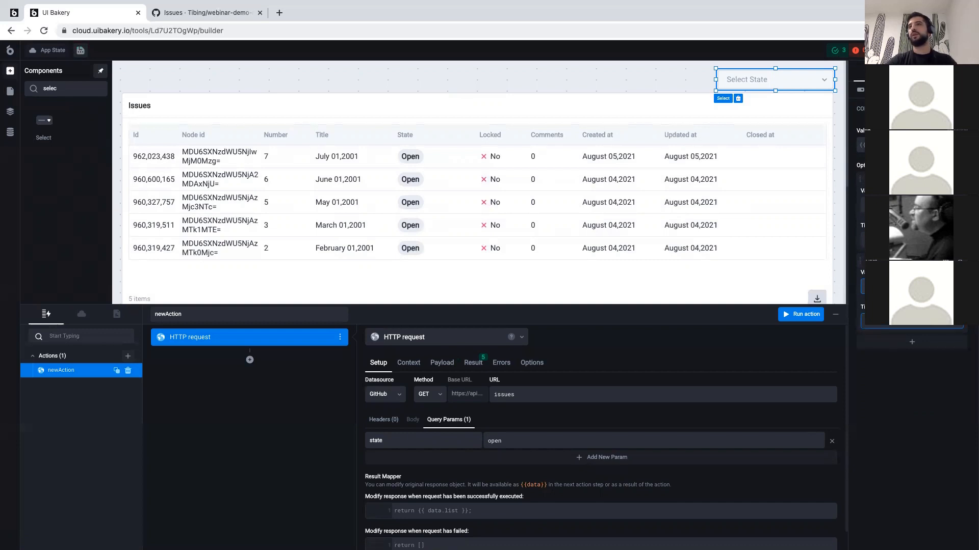
Add a third option to the Select component with the value all and the title All.
left_click(896, 342)
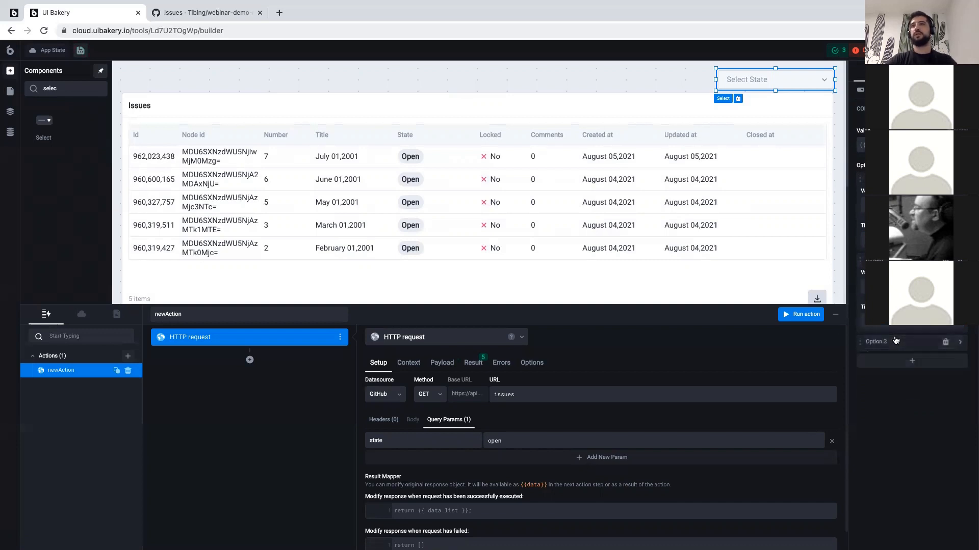
left_click(896, 341)
triple_click(900, 367)
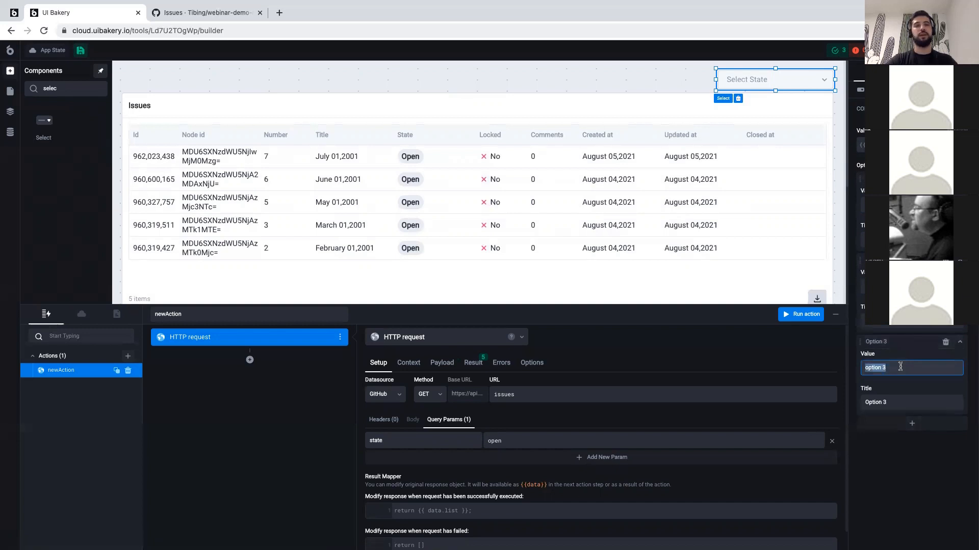
type("all")
key("Tab")
type("All")
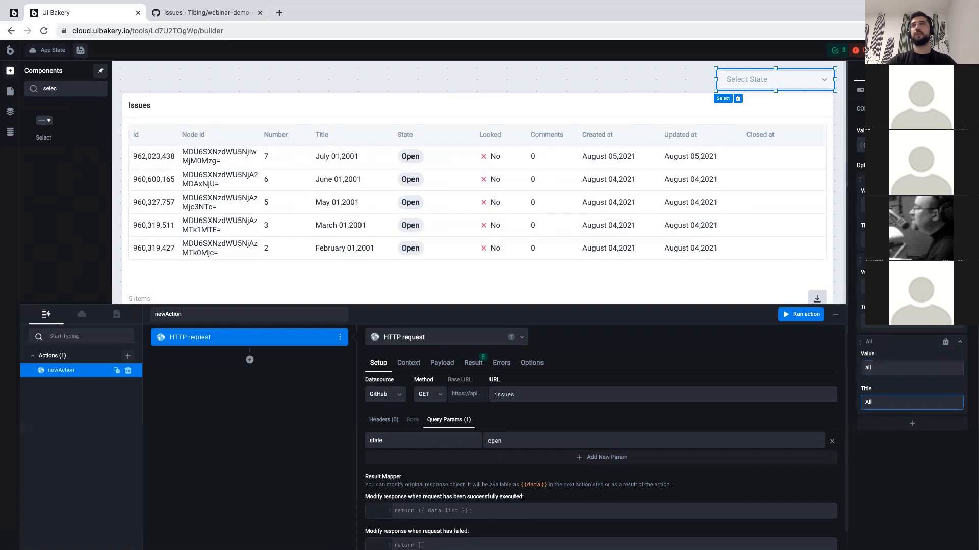
Set the Select component's default value to open, and try the dropdown by choosing Closed.
left_click(900, 145)
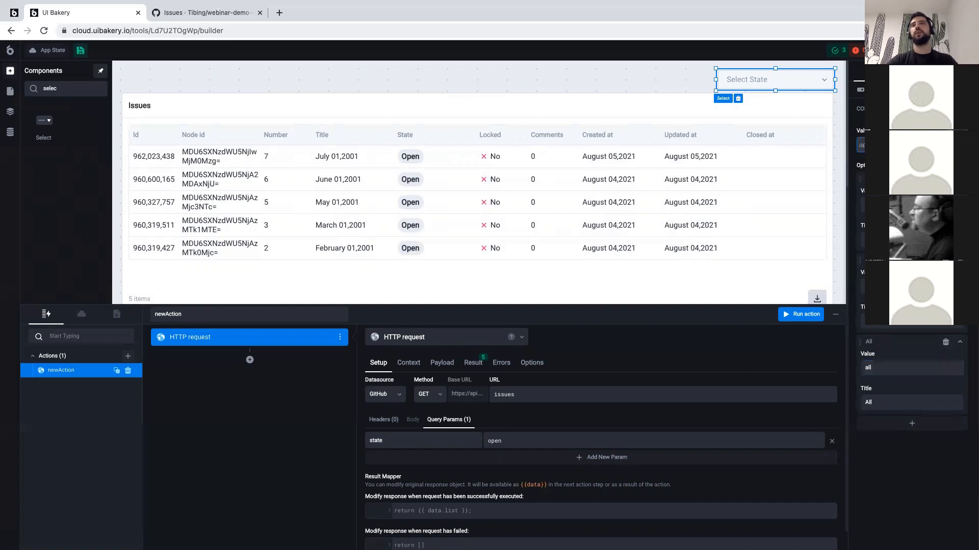
type("open")
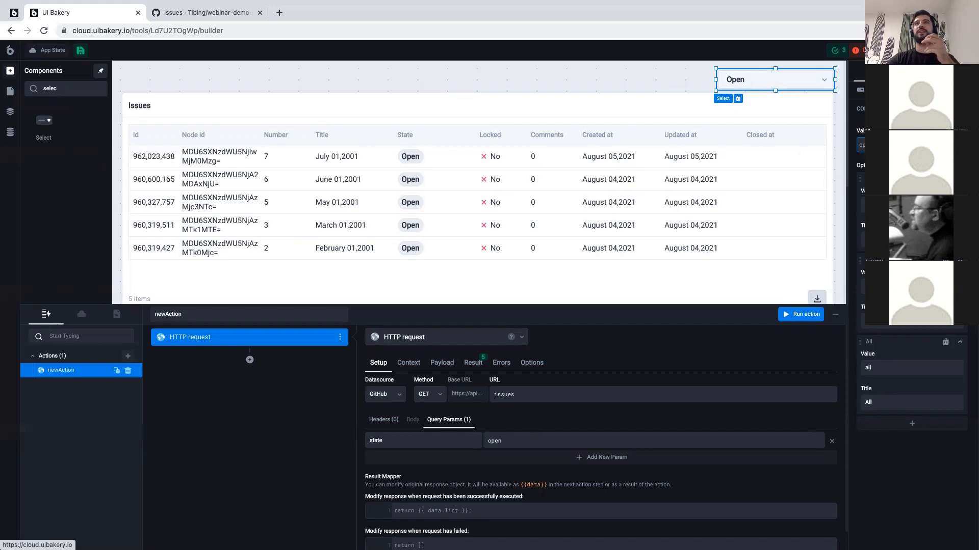
left_click(794, 82)
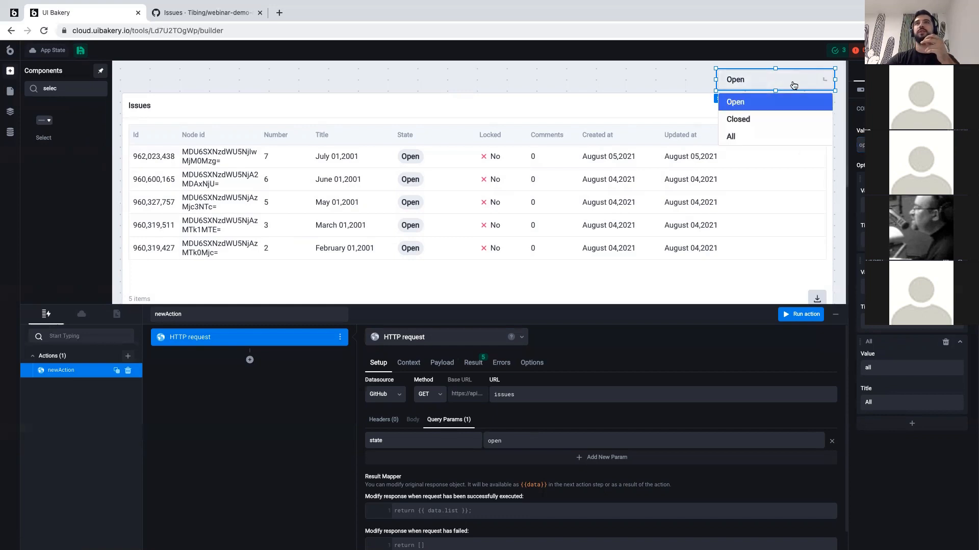
left_click(769, 117)
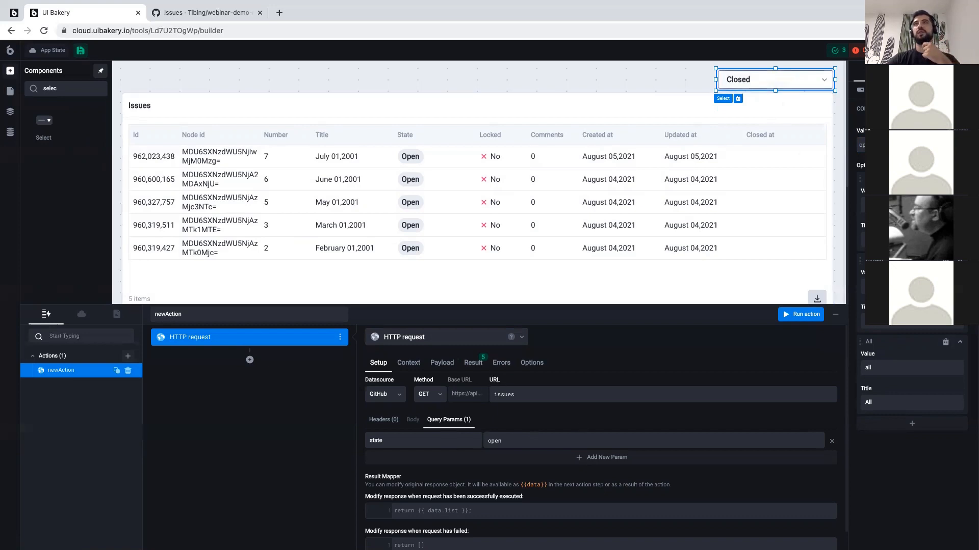
Set the Select component's trigger to run newAction when the selection changes.
left_click(911, 72)
left_click(907, 178)
left_click(908, 178)
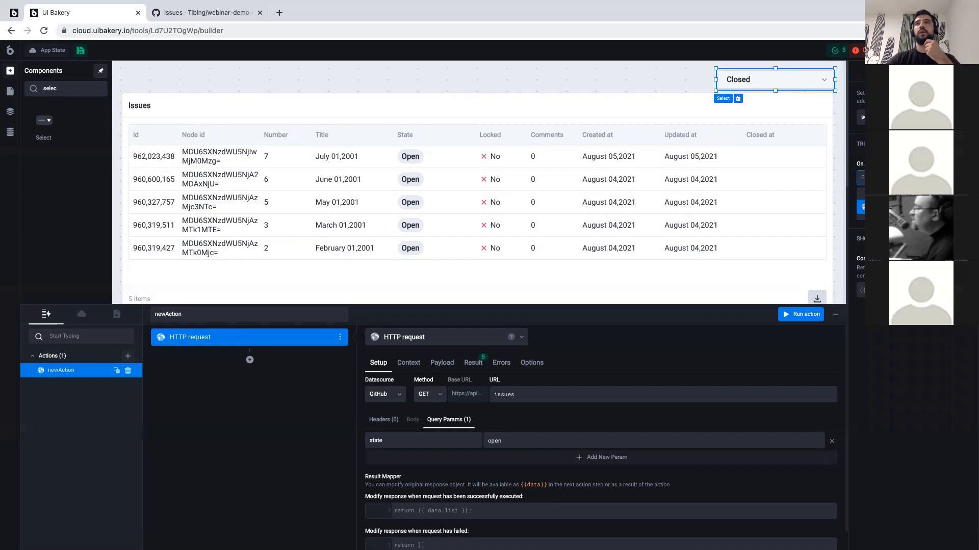
left_click(907, 207)
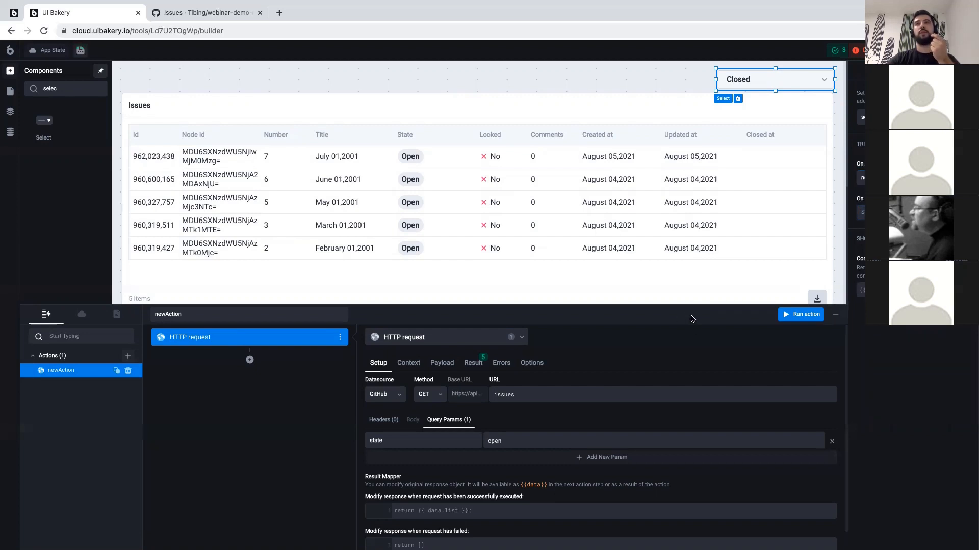
Enlarge the canvas area and choose Open in the state dropdown to test the trigger.
left_click_drag(686, 305, 685, 326)
left_click(795, 80)
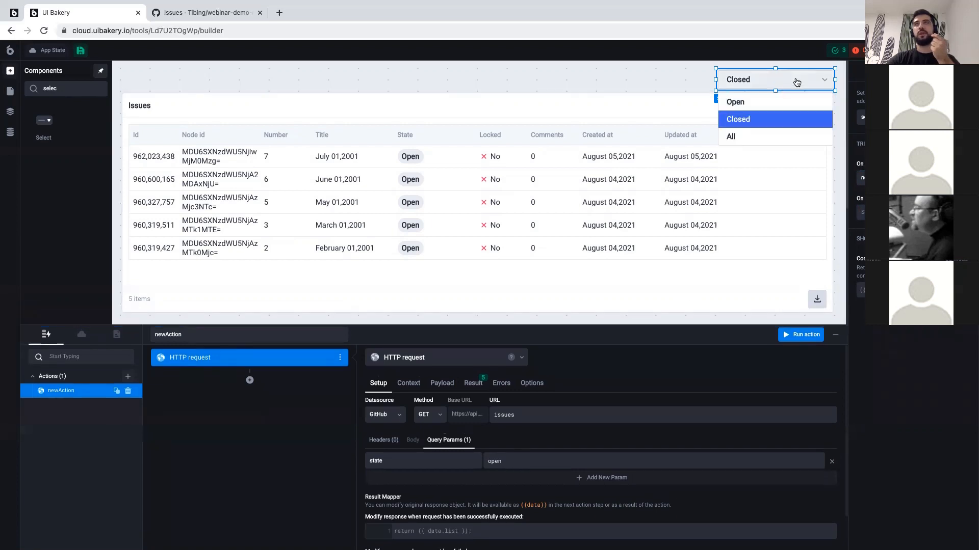
left_click(770, 104)
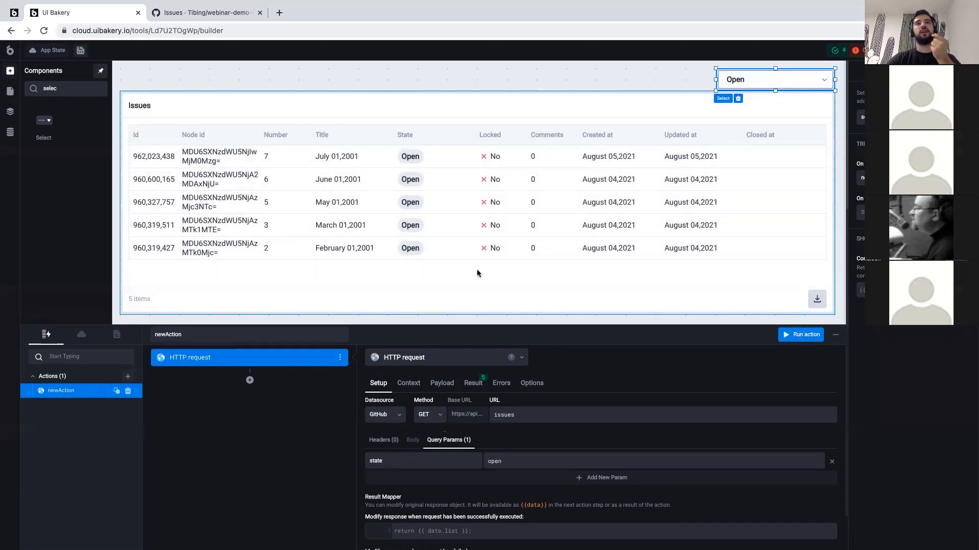
Replace the value of the request's state query parameter with {{ ui.selectState.value }}.
left_click_drag(486, 325, 486, 292)
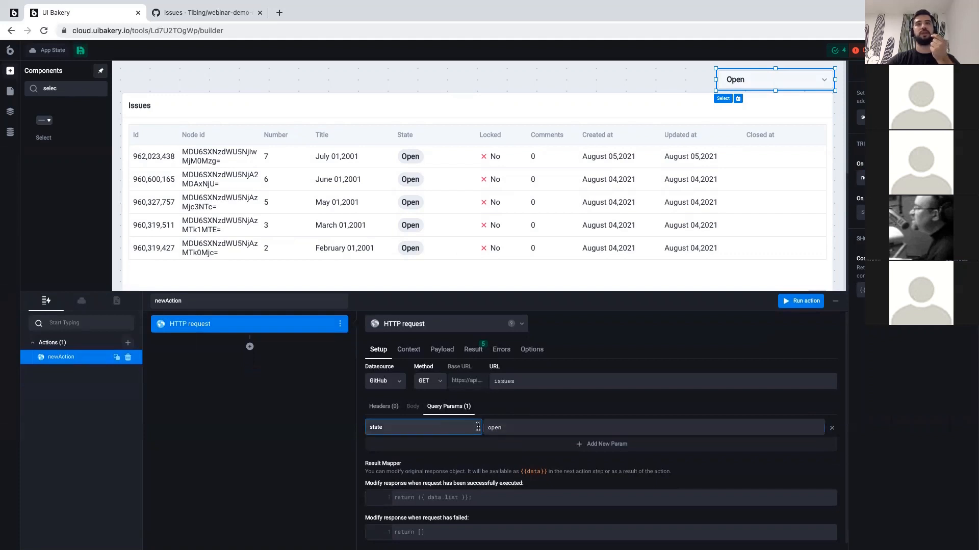
left_click(506, 427)
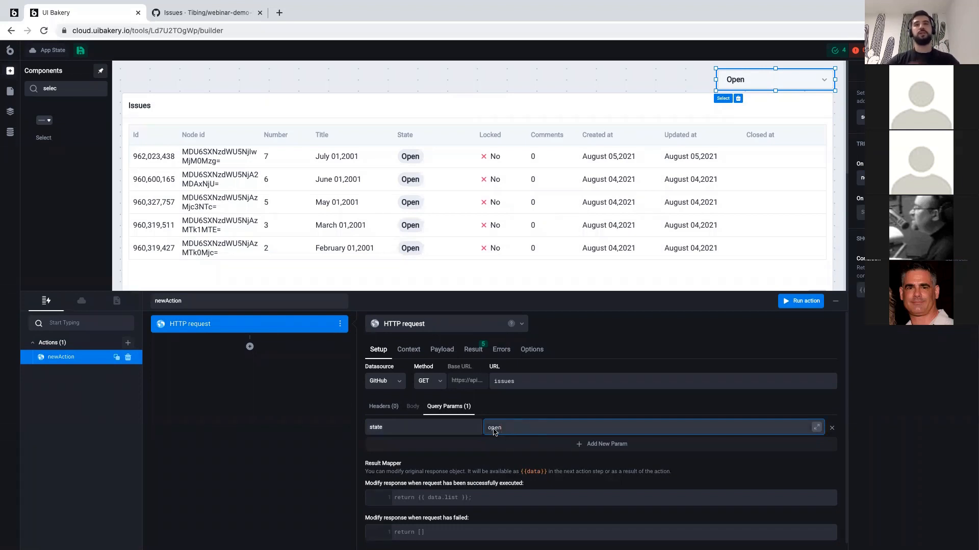
key("BackSpace")
key("BackSpace")
key("BackSpace")
key("BackSpace")
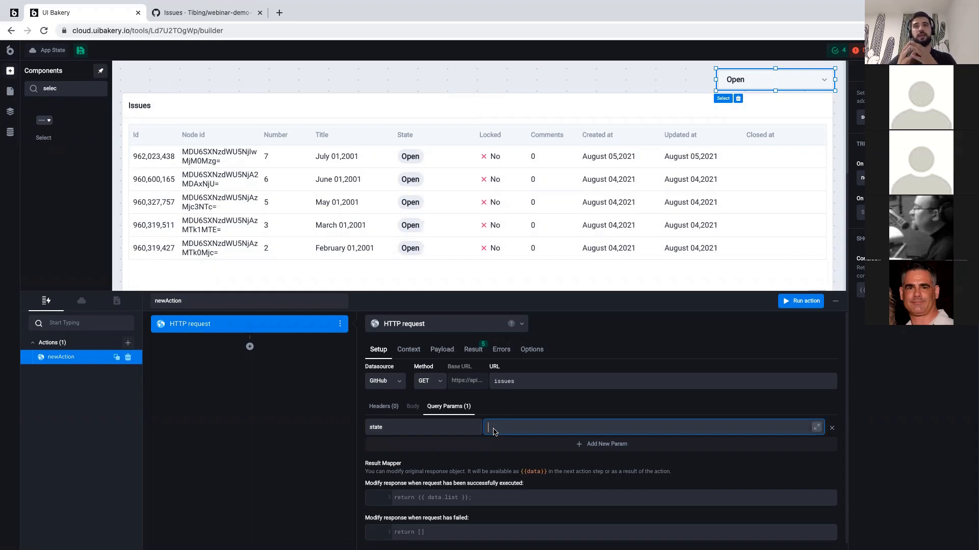
type("{{ ui")
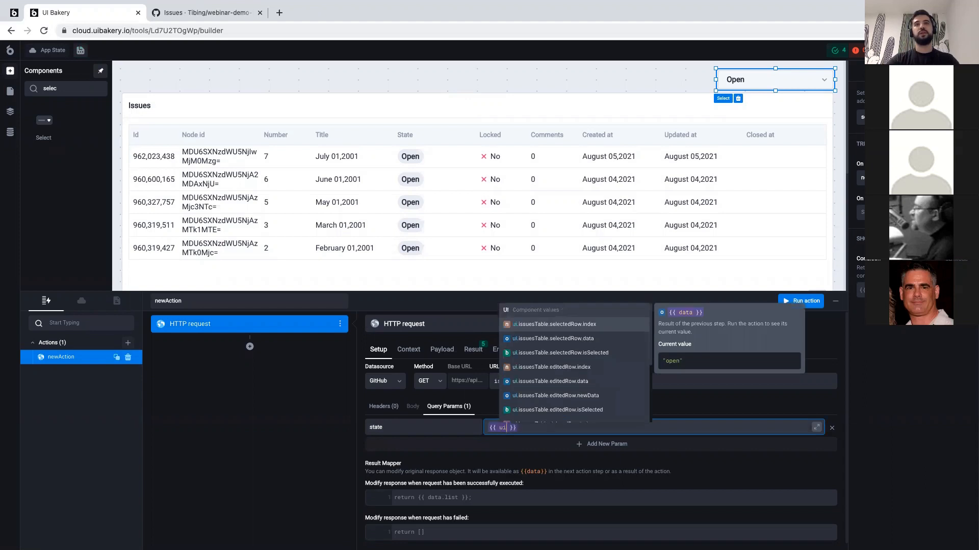
type(".")
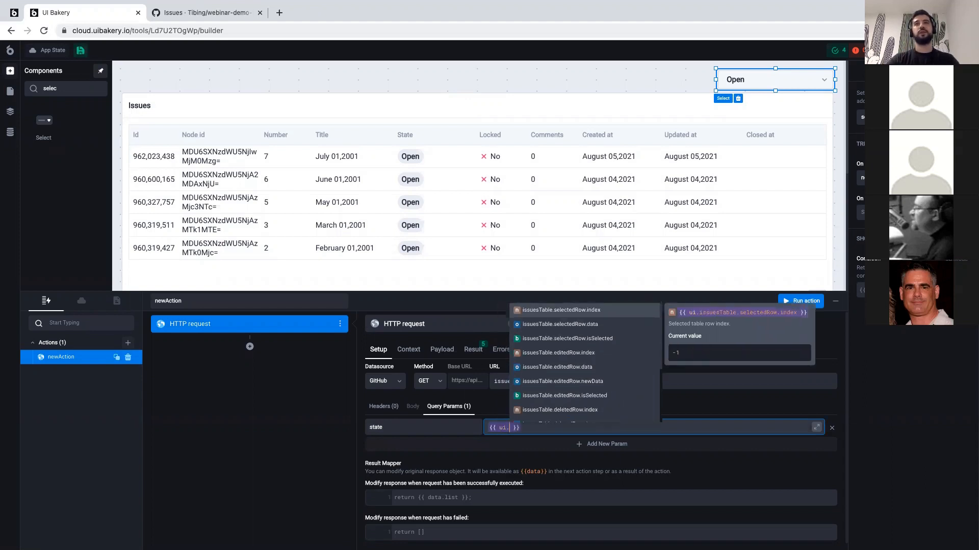
type("select")
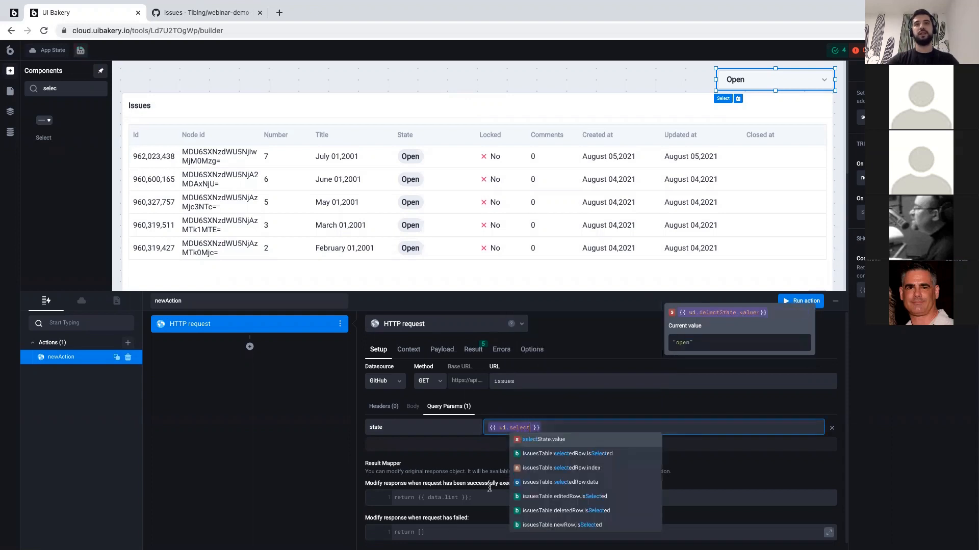
left_click(578, 441)
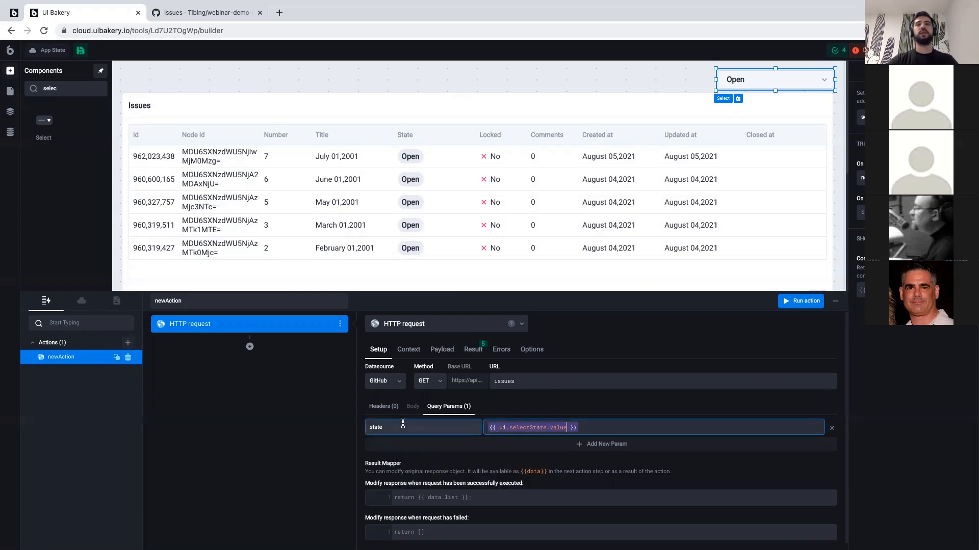
Test the issue filter by choosing Closed and then All in the dropdown, and look through the table.
left_click(812, 83)
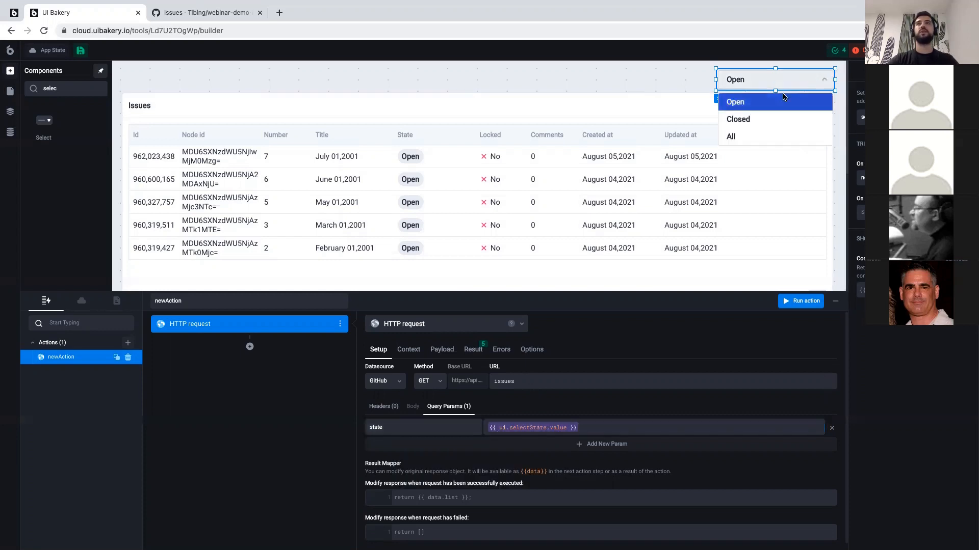
left_click(757, 120)
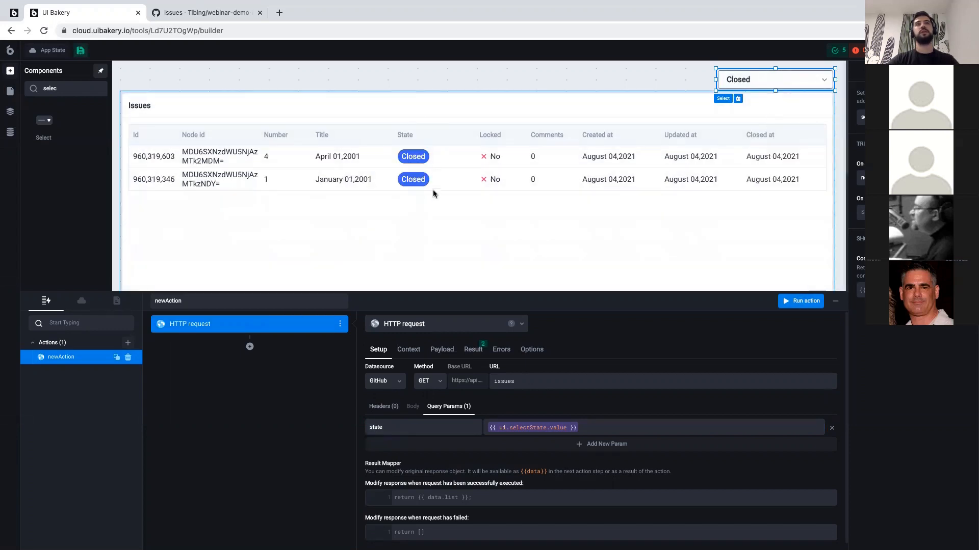
left_click(797, 80)
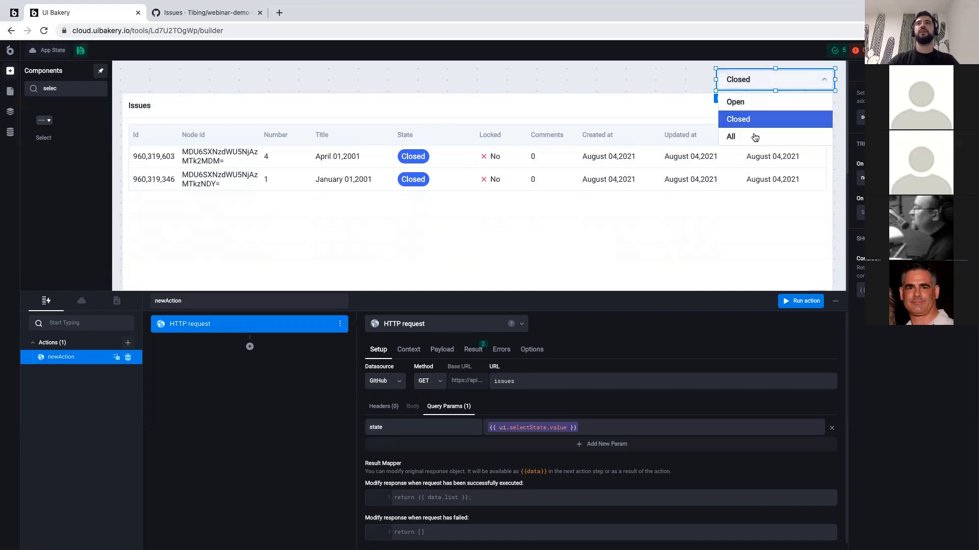
left_click(755, 138)
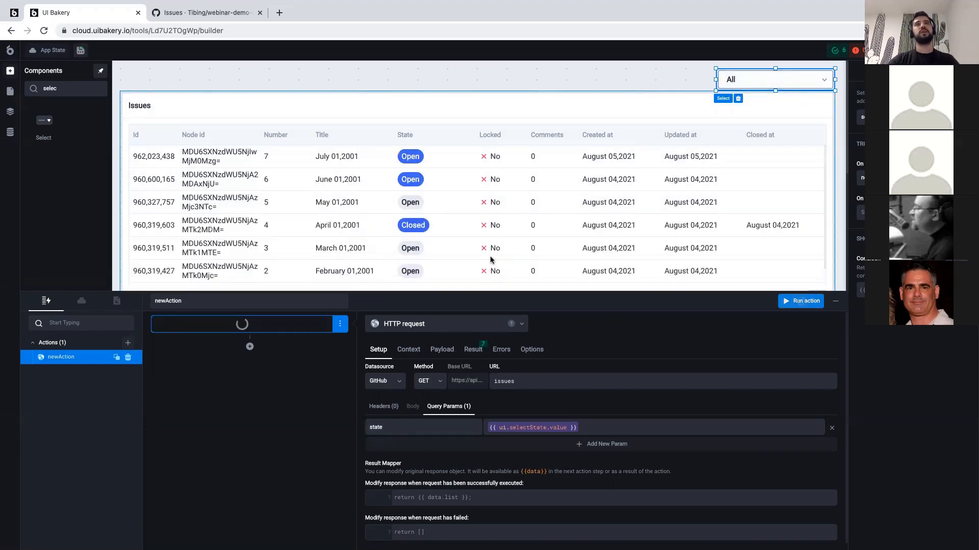
scroll(499, 255, "down", 1)
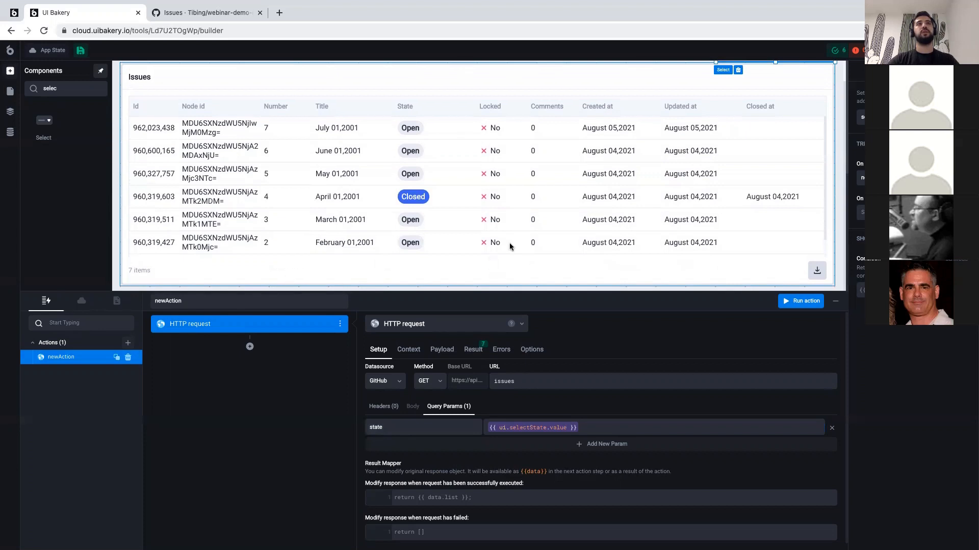
scroll(510, 247, "up", 1)
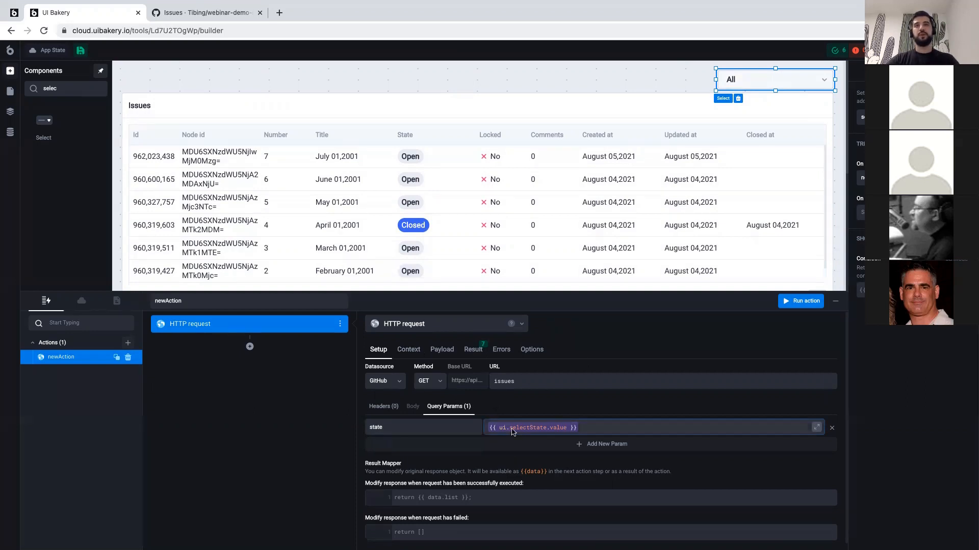
Inspect the current selectState value in the query parameter and in the HTTP request's execution context.
mouse_move(521, 431)
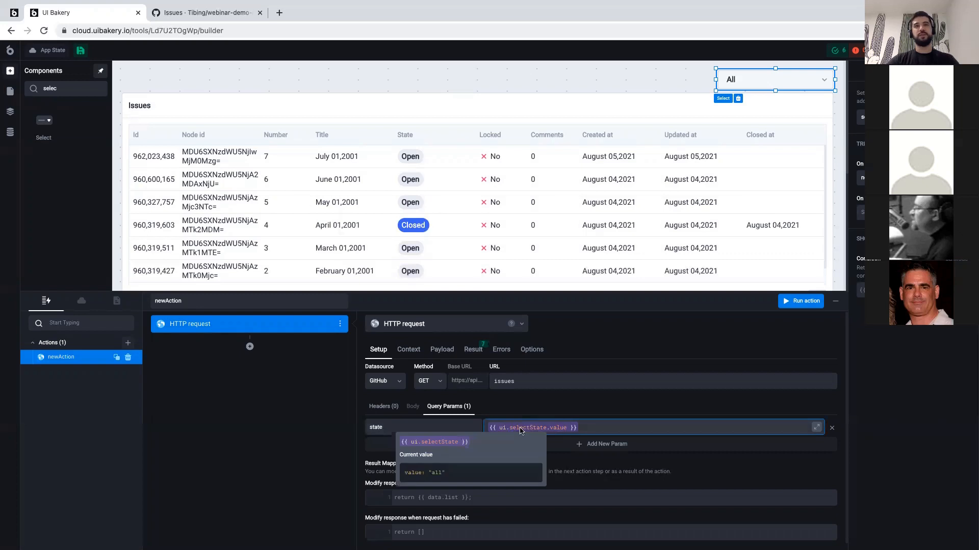
left_click(413, 355)
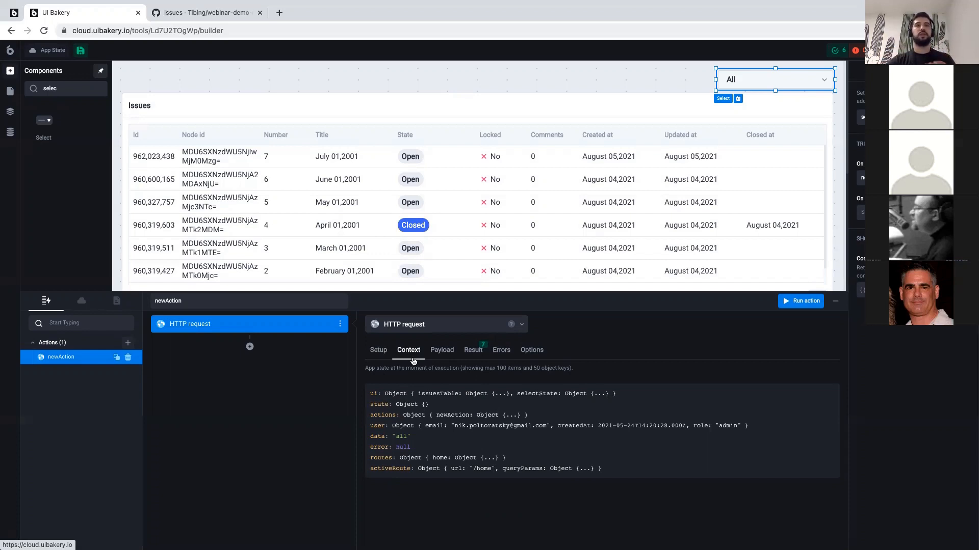
left_click(488, 396)
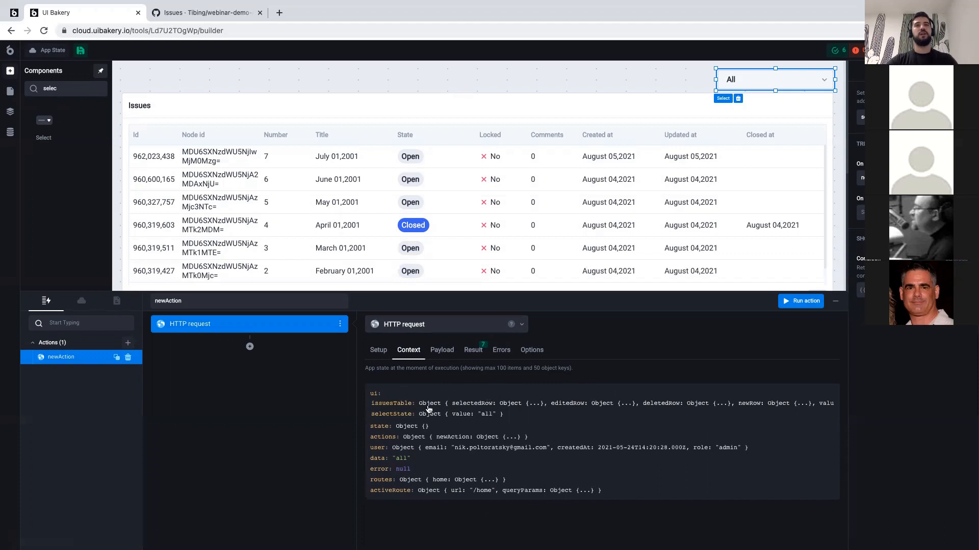
left_click(451, 419)
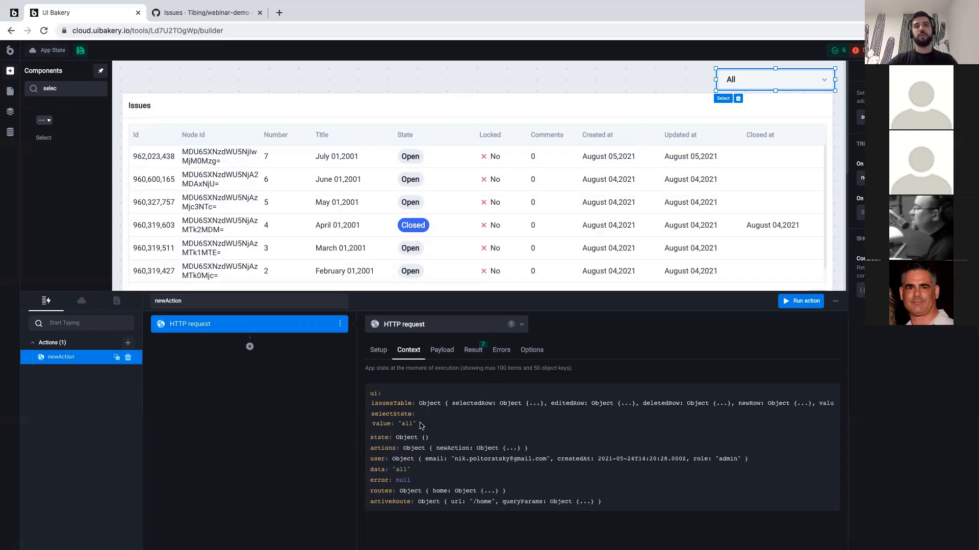
Switch the state dropdown to Open and examine the ui object in the request's refreshed execution context.
left_click(803, 80)
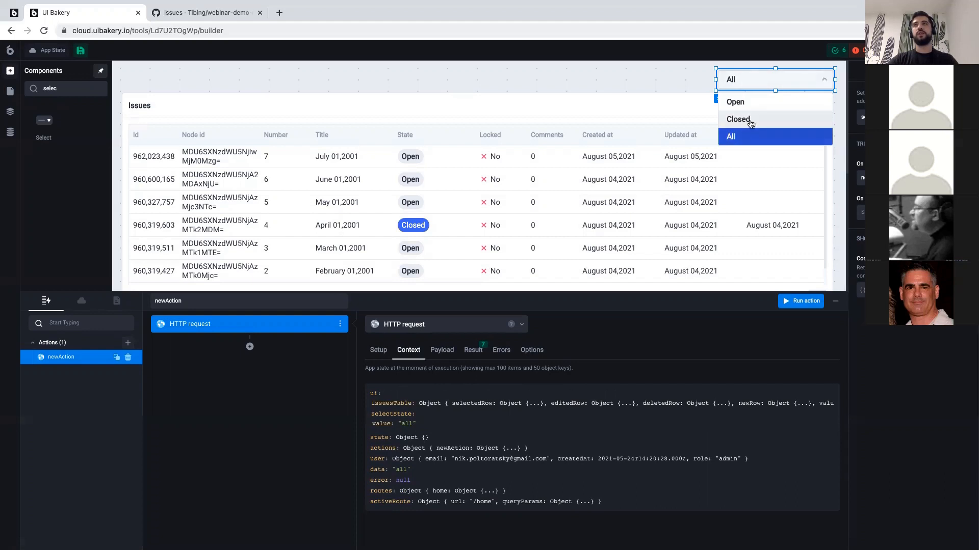
left_click(772, 104)
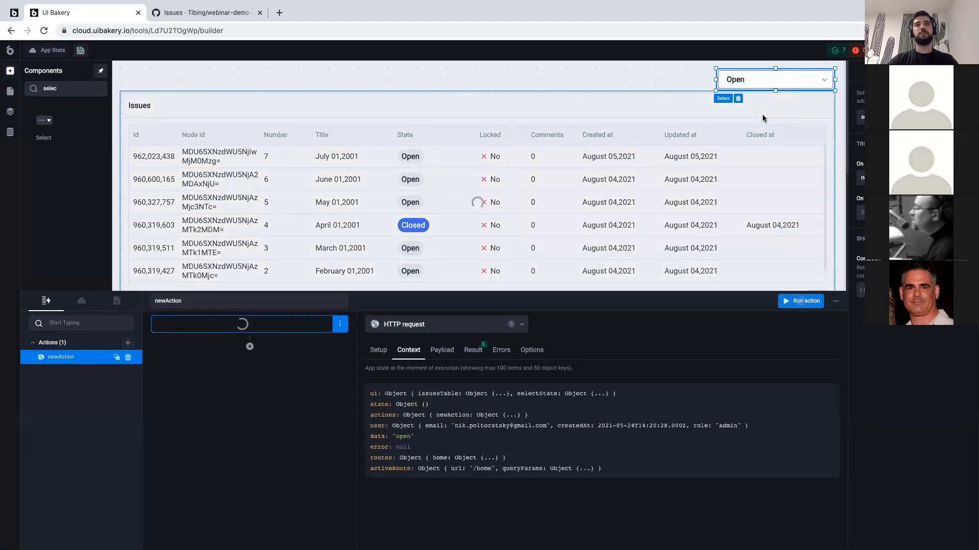
left_click(481, 395)
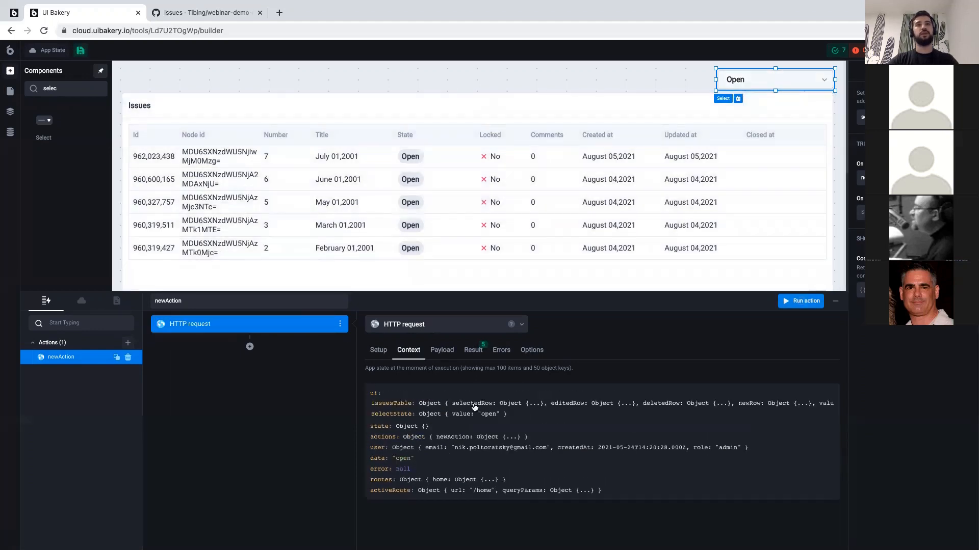
Expand selectState in the request's execution context and compare it with the reference in the state query parameter.
left_click(452, 416)
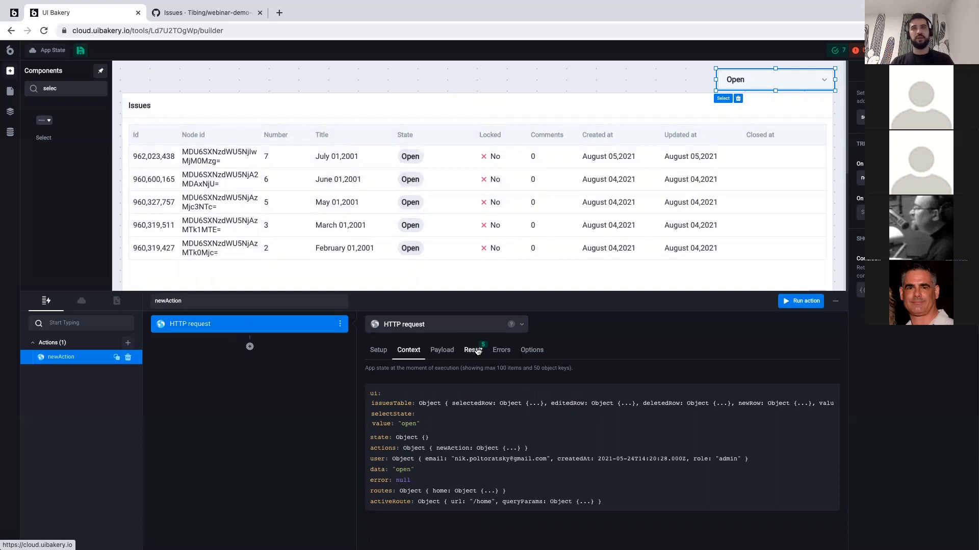
left_click(379, 350)
left_click(511, 431)
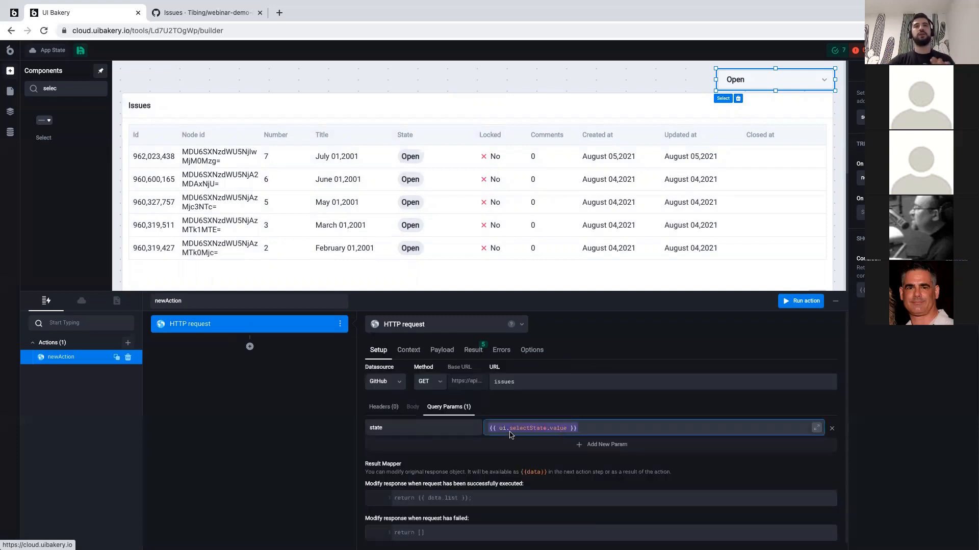
left_click(491, 404)
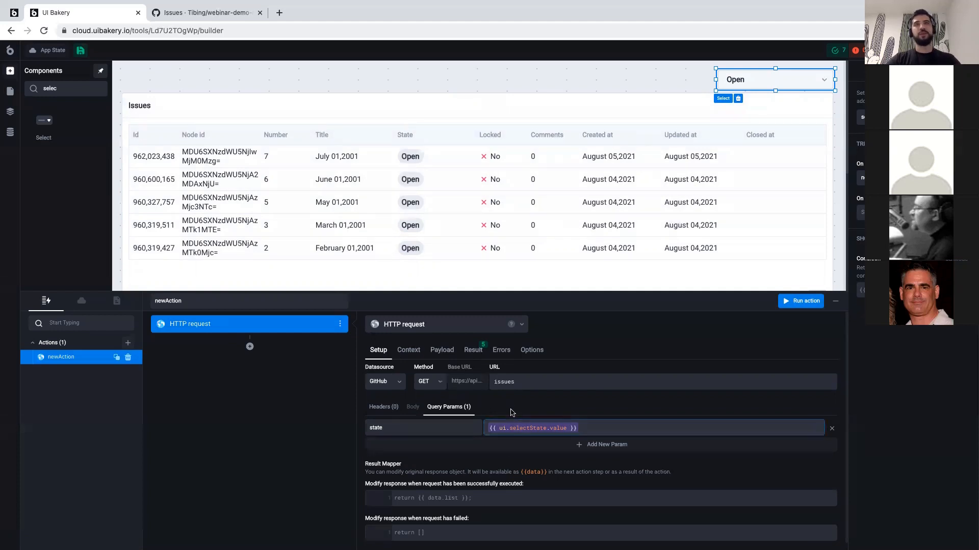
Enable adding new rows in the Issues table and enlarge the canvas area to show the whole table.
left_click(504, 233)
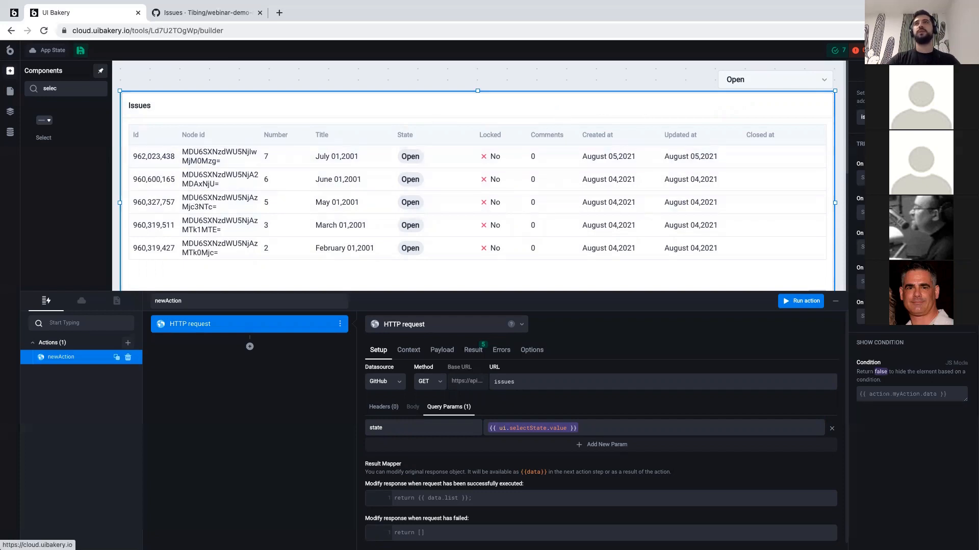
left_click(912, 72)
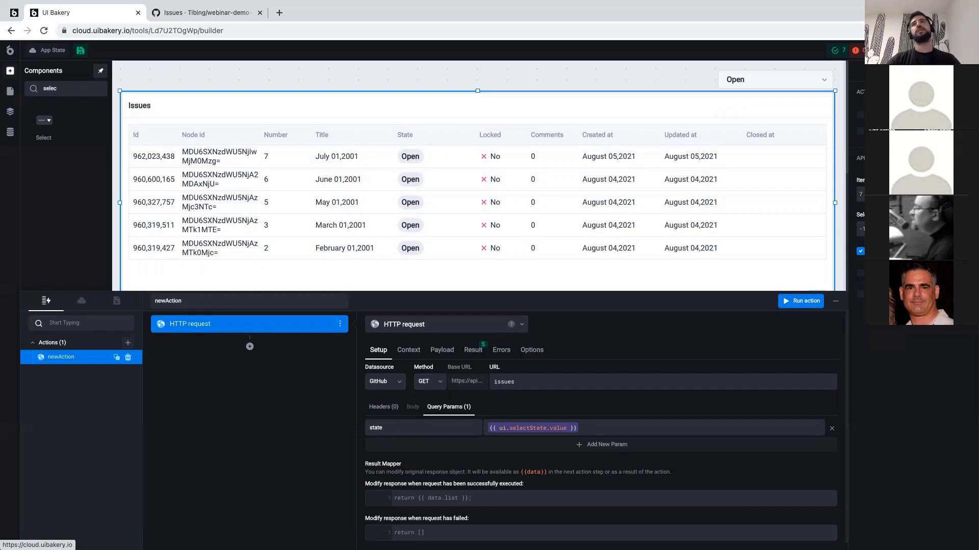
left_click(860, 116)
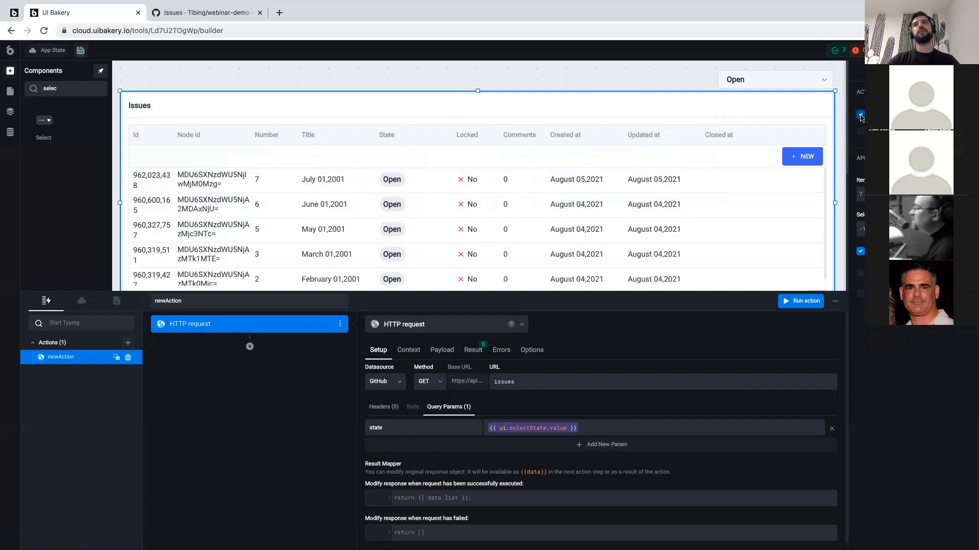
left_click_drag(694, 292, 693, 402)
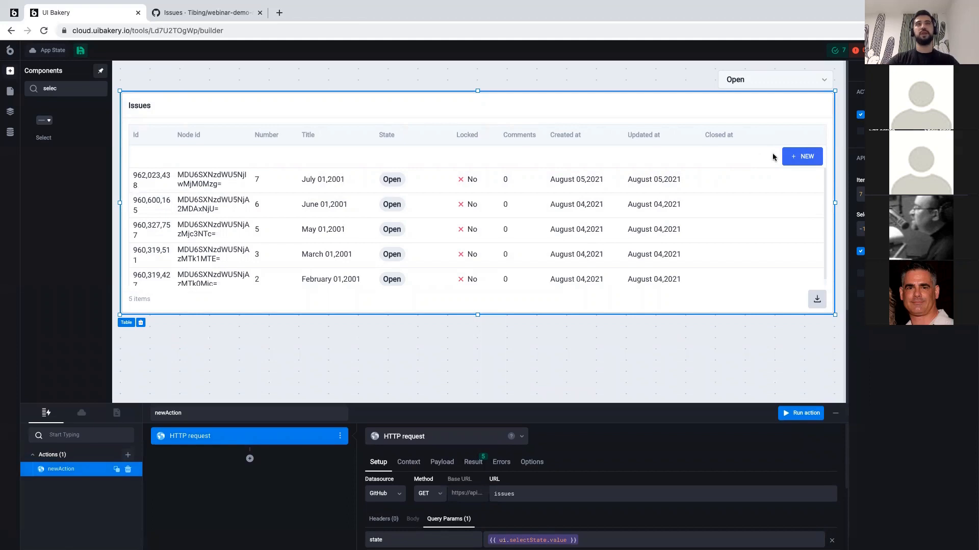
Try out the Issues table's new-row form by submitting it blank and reopening it, with the actions area enlarged.
left_click(798, 160)
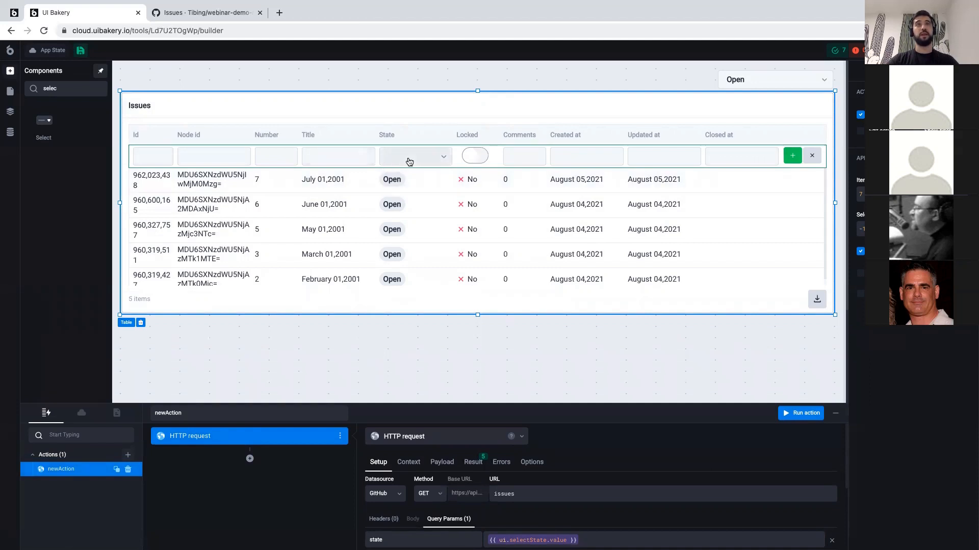
left_click(791, 157)
left_click_drag(557, 404, 558, 334)
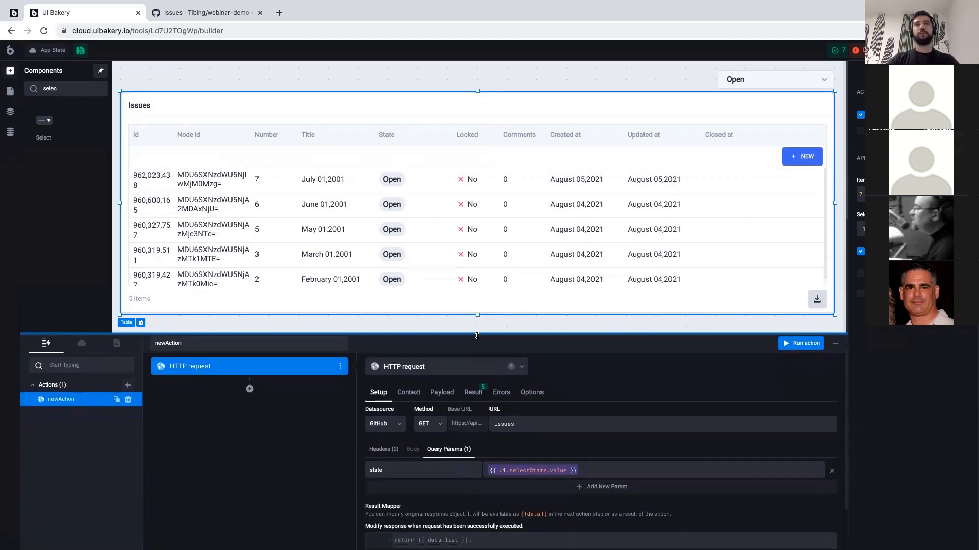
left_click(793, 159)
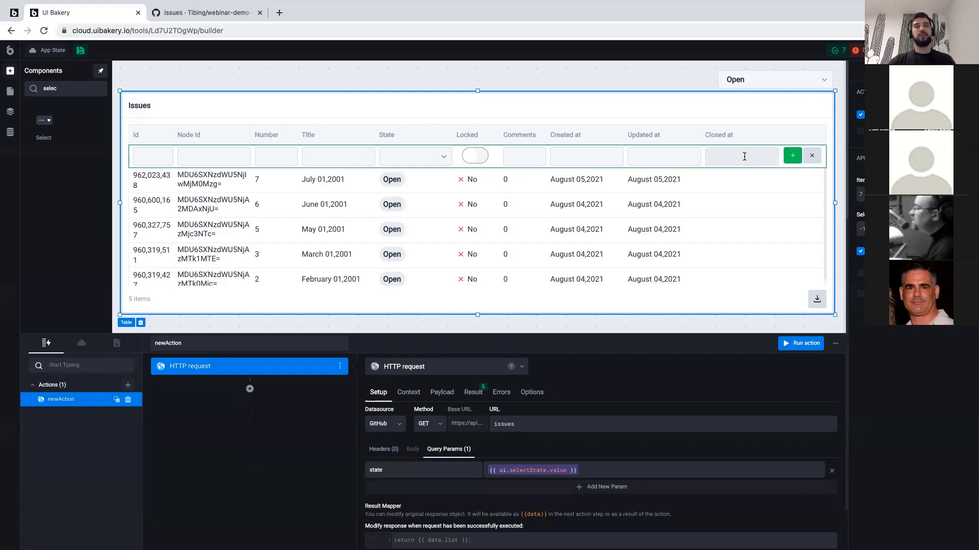
Add a new action named createIssue and make its first step an HTTP request.
left_click(128, 385)
left_click(246, 342)
key("super+a")
type("createI")
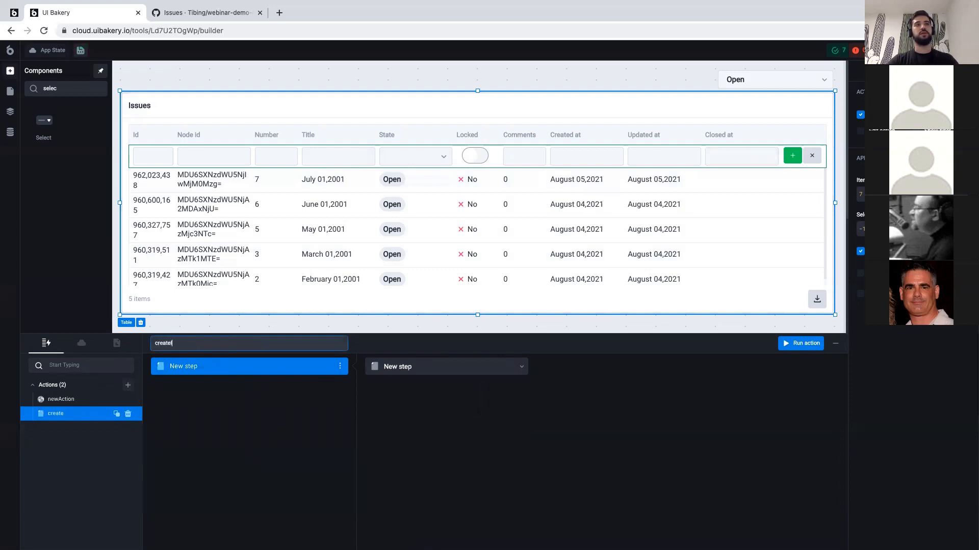
left_click(464, 369)
scroll(459, 416, "down", 5)
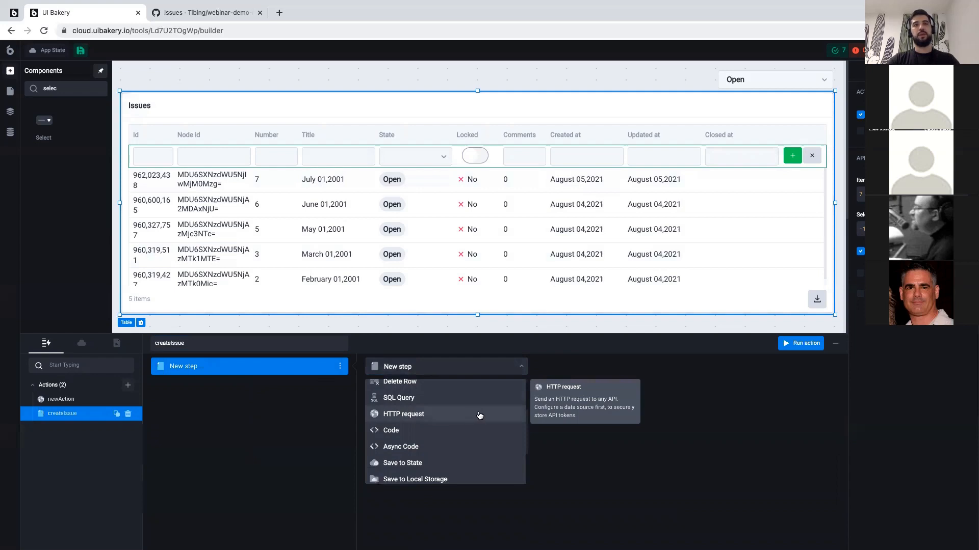
left_click(480, 416)
Configure the createIssue request with the GitHub datasource, the URL issues and the POST method.
left_click(383, 427)
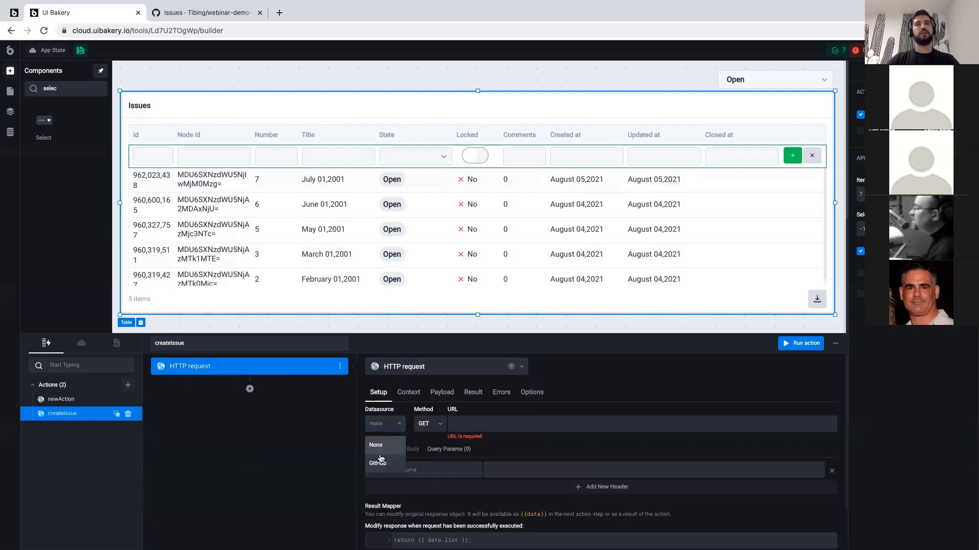
left_click(379, 460)
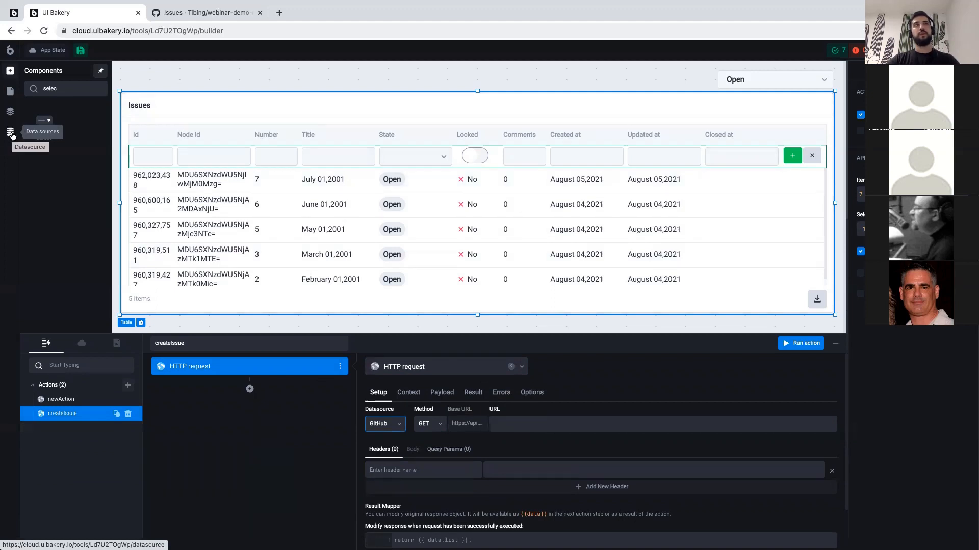
left_click(519, 424)
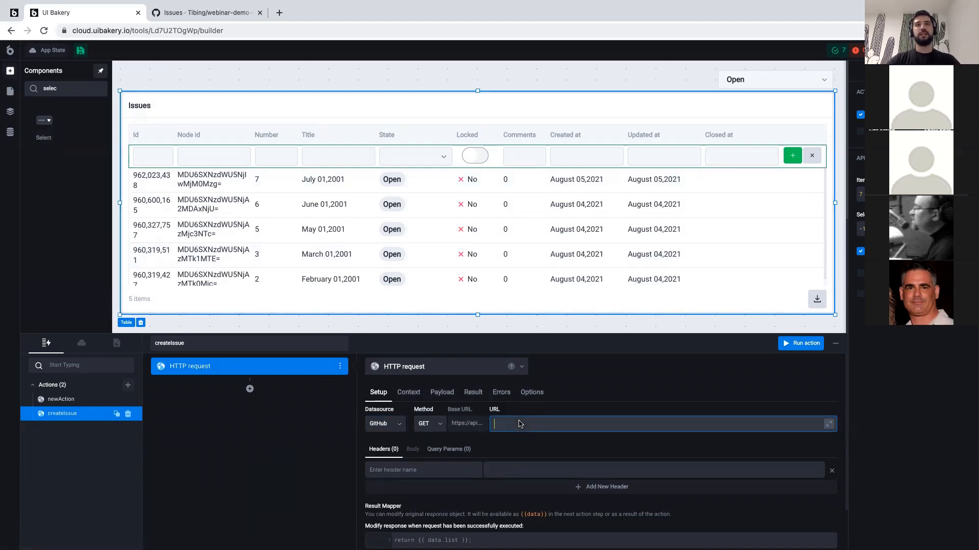
type("issues")
scroll(438, 418, "down", 1)
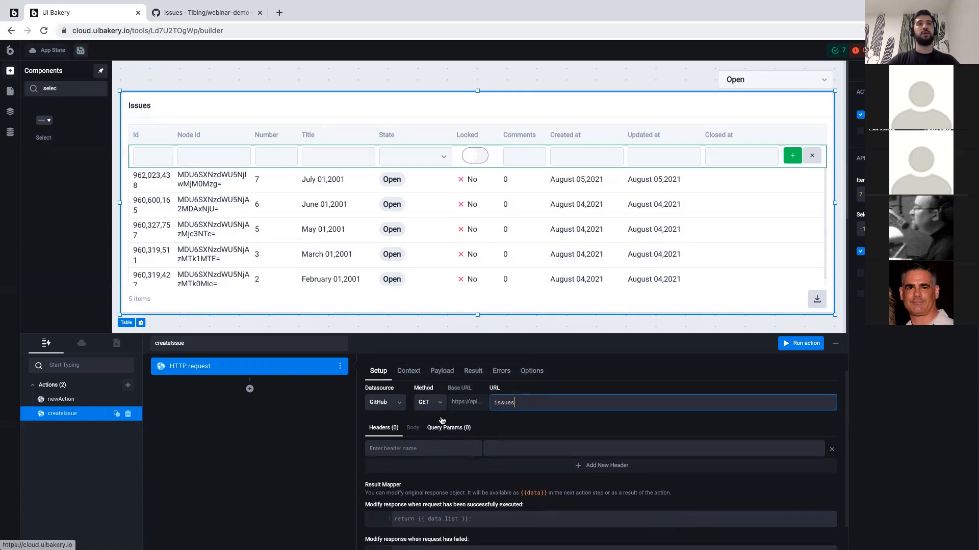
left_click(438, 405)
left_click(434, 442)
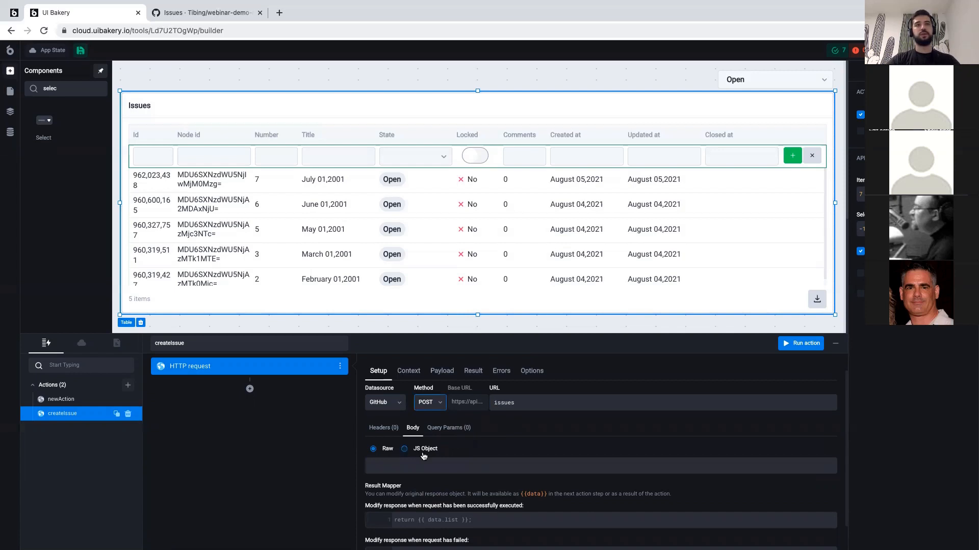
Set the request body to a JS Object with the value {{ ui.issuesTable.newRow.newData }}.
left_click(413, 427)
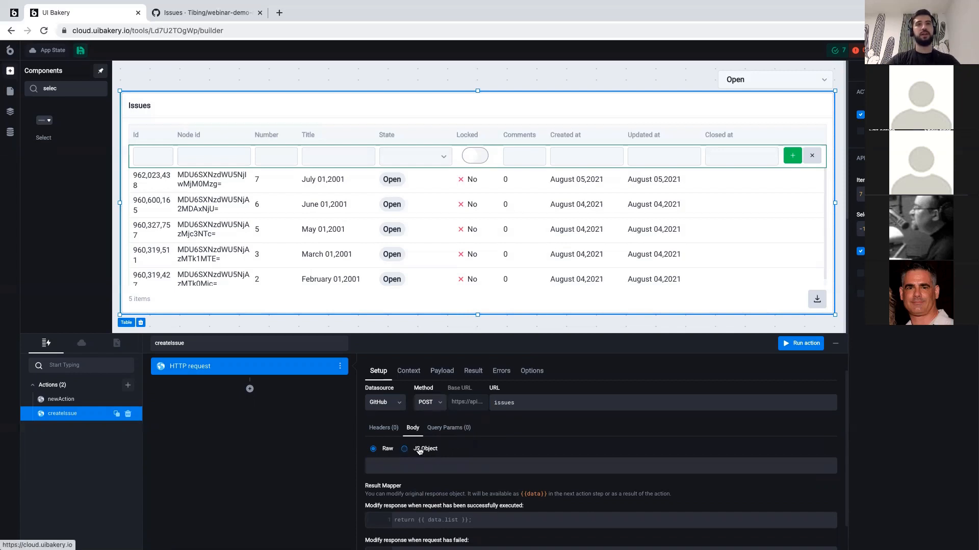
left_click(419, 449)
left_click(465, 466)
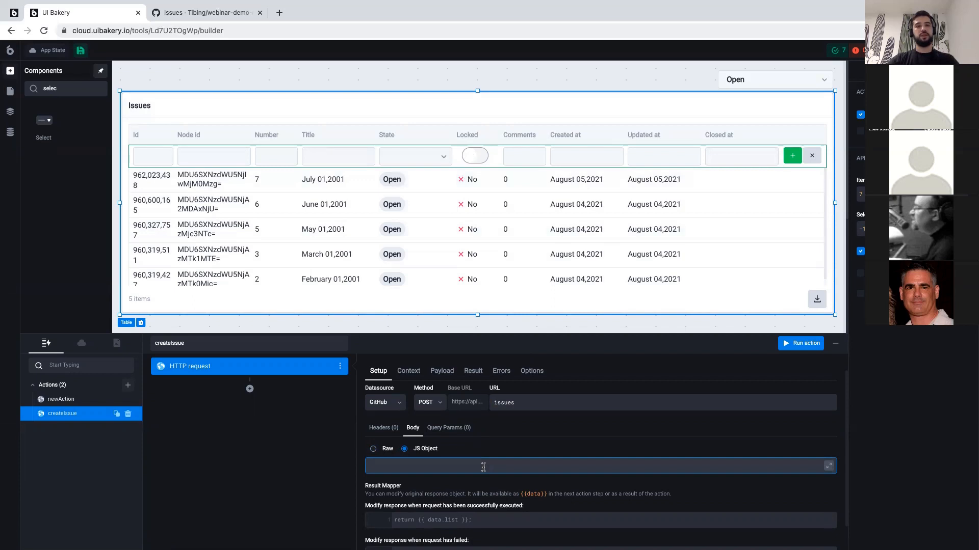
type("{{ ui")
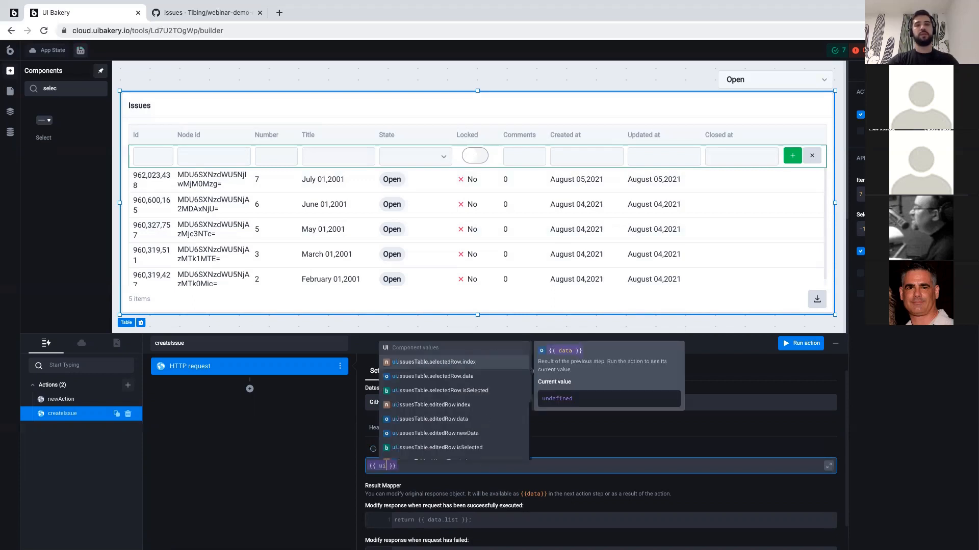
type(".")
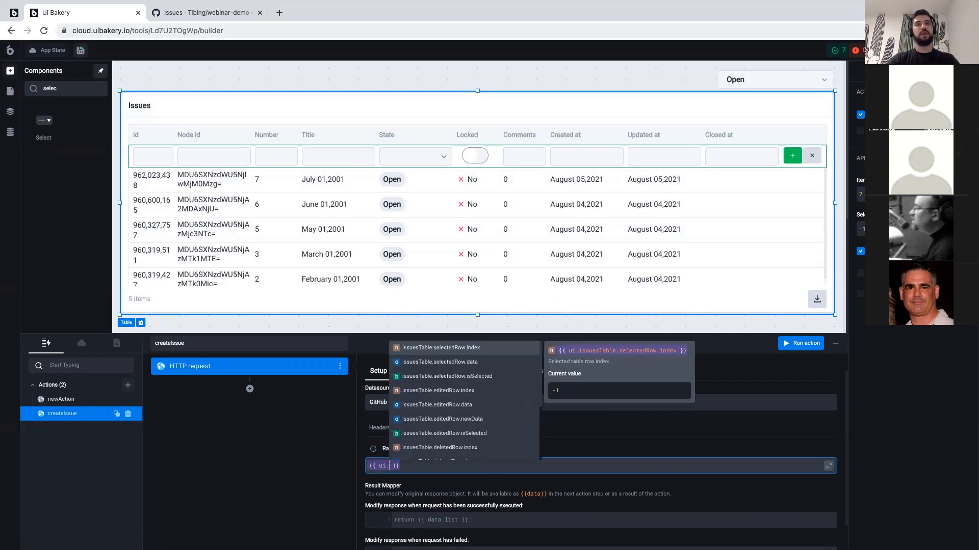
type("isse")
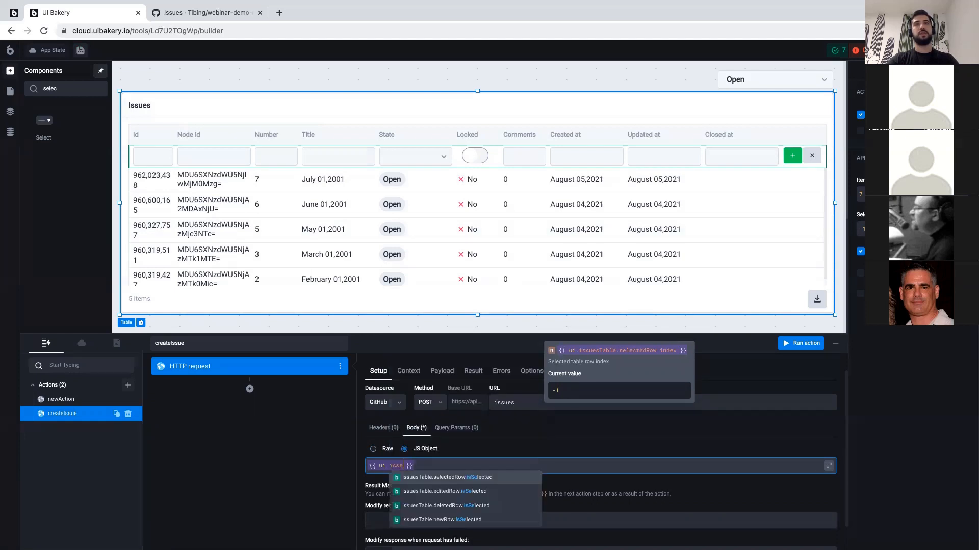
type("esTable.")
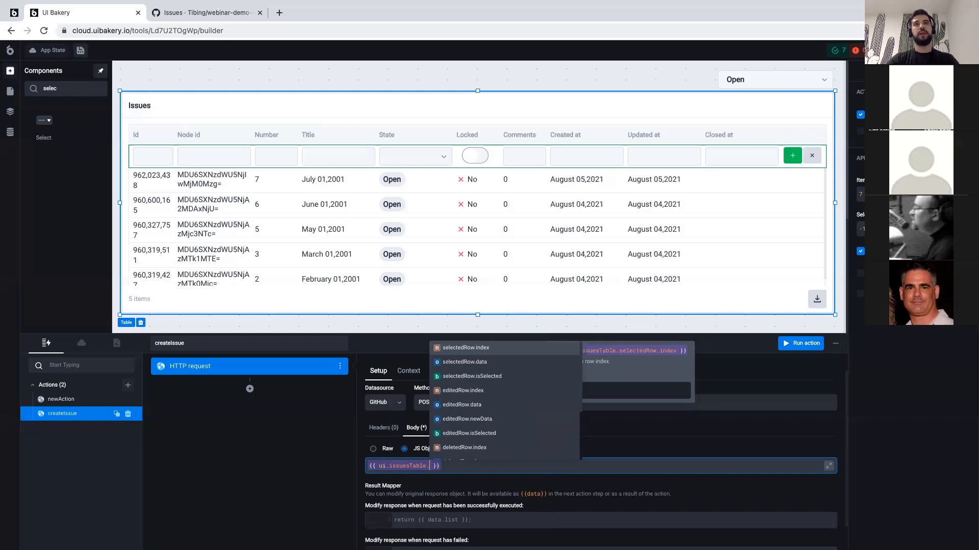
type("newRow")
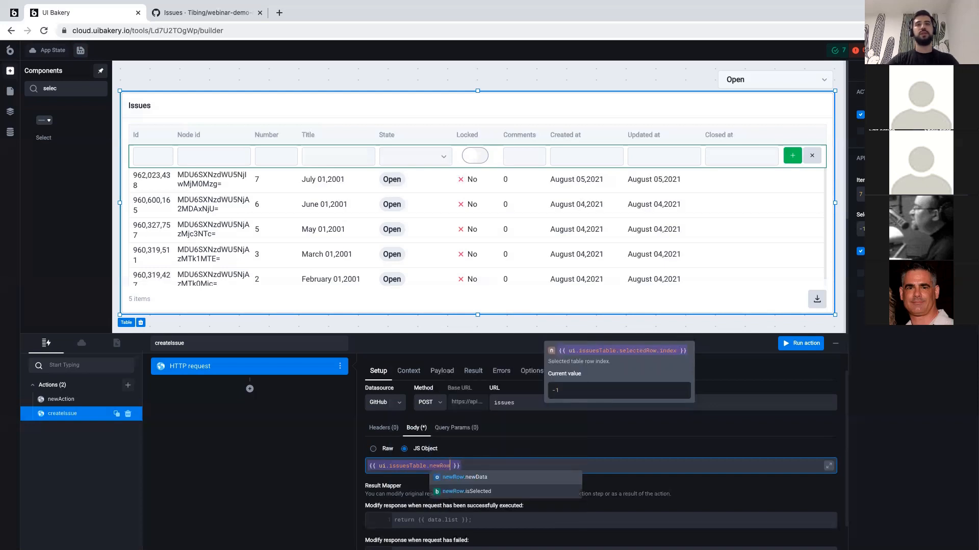
left_click(465, 477)
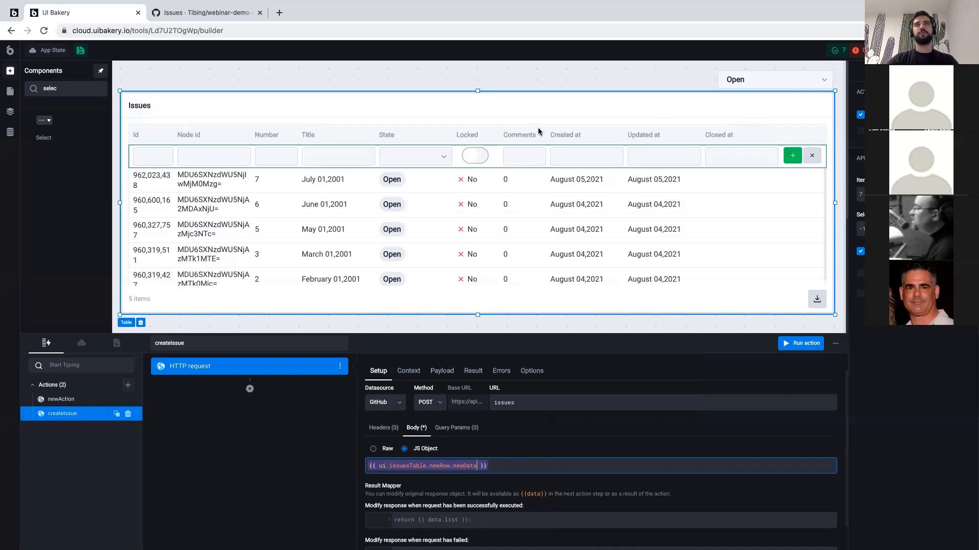
Assign the createIssue action to the Issues table's row-creation trigger.
left_click(478, 113)
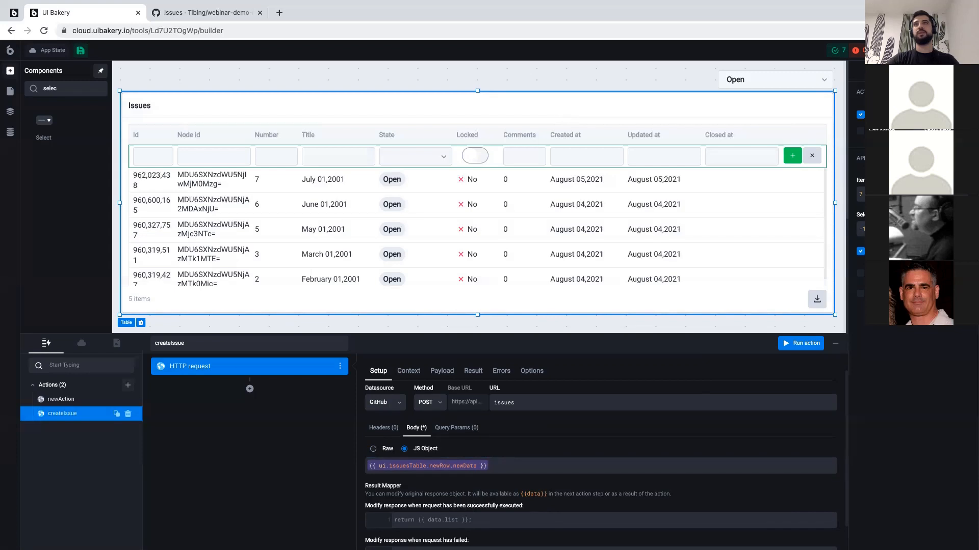
left_click(943, 71)
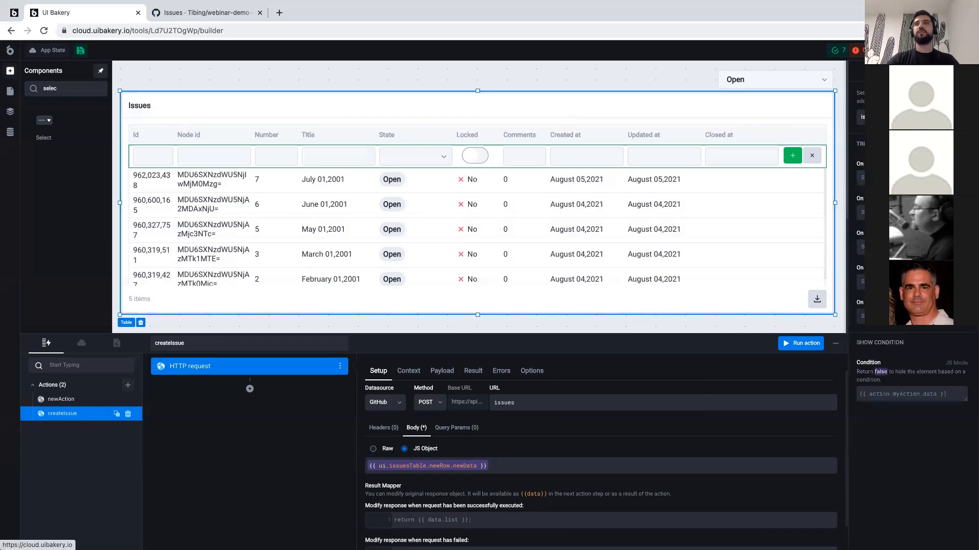
left_click(911, 213)
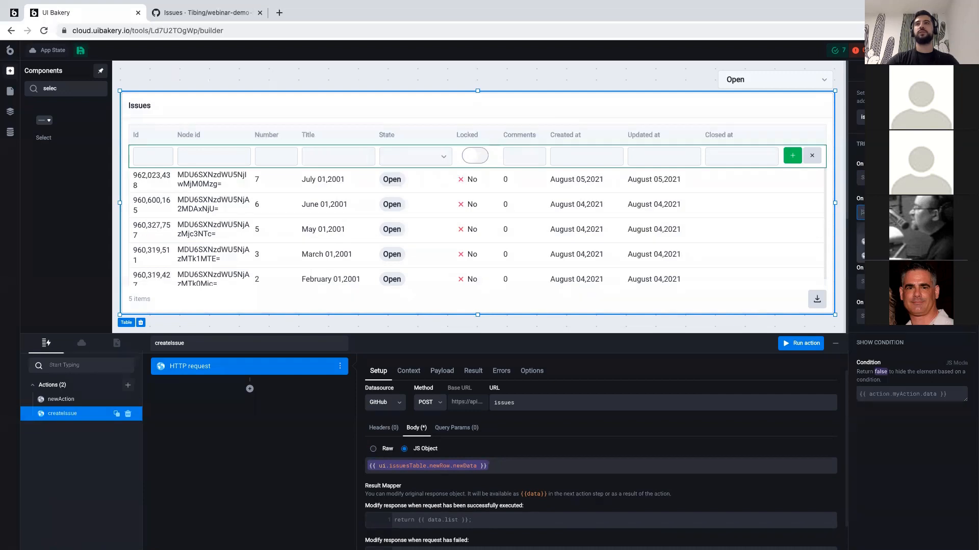
left_click(912, 256)
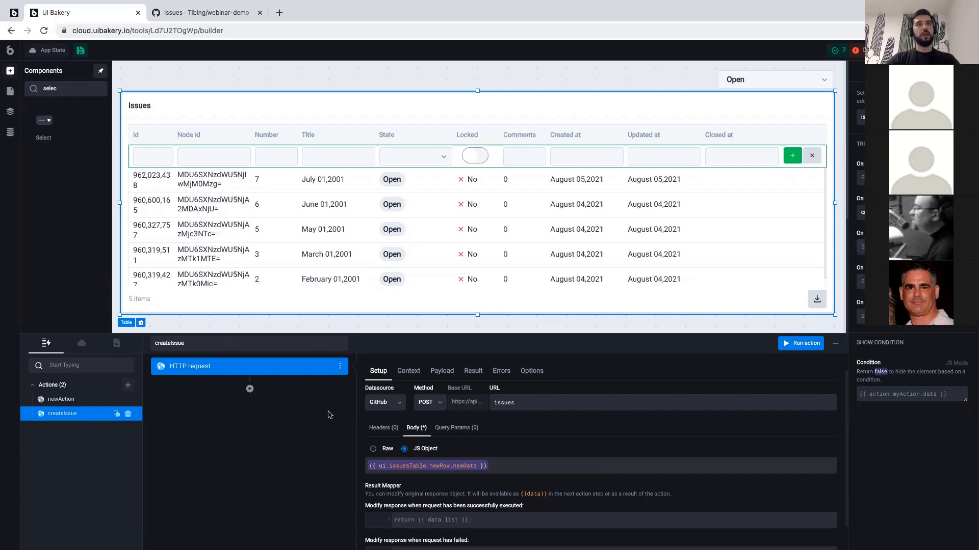
Add an Execute Action step after the HTTP request in createIssue and set it to run newAction.
scroll(428, 420, "up", 1)
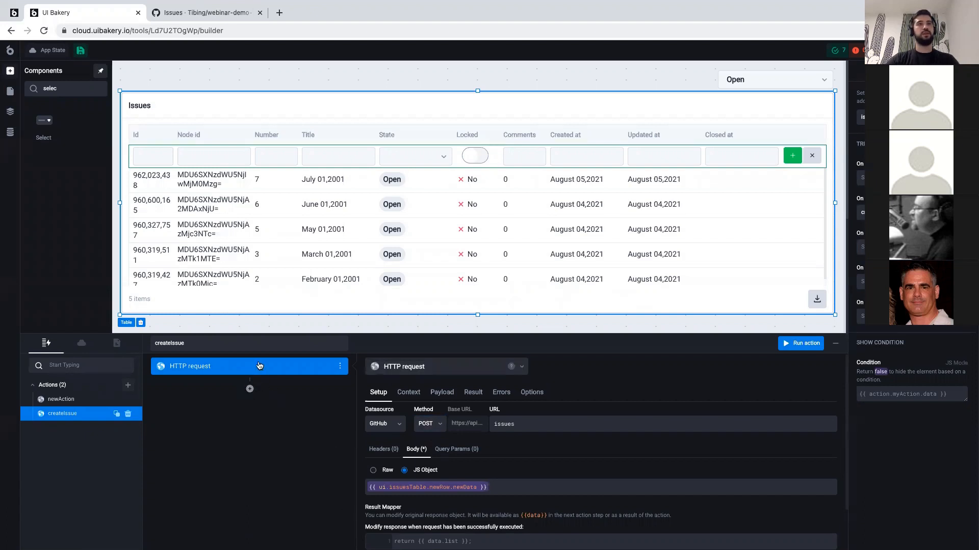
left_click(250, 389)
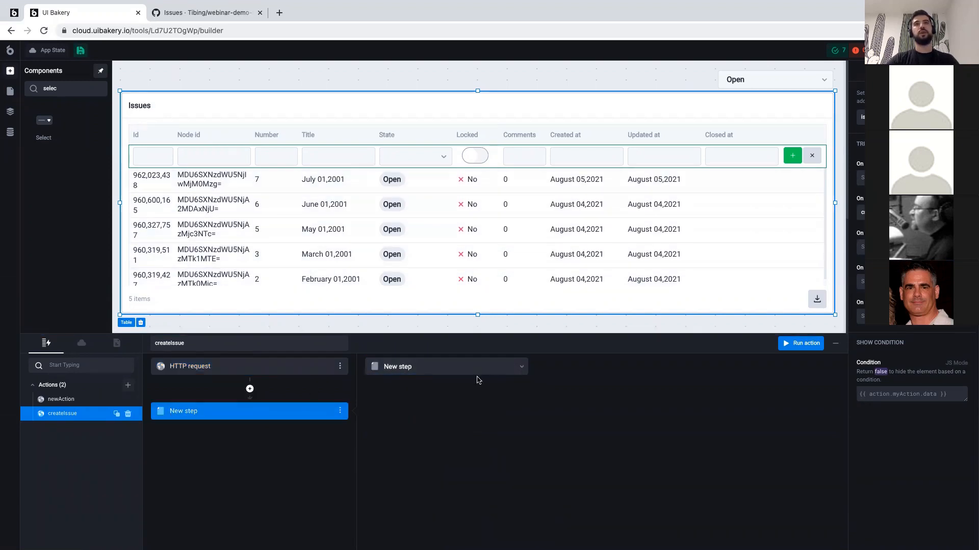
left_click(492, 371)
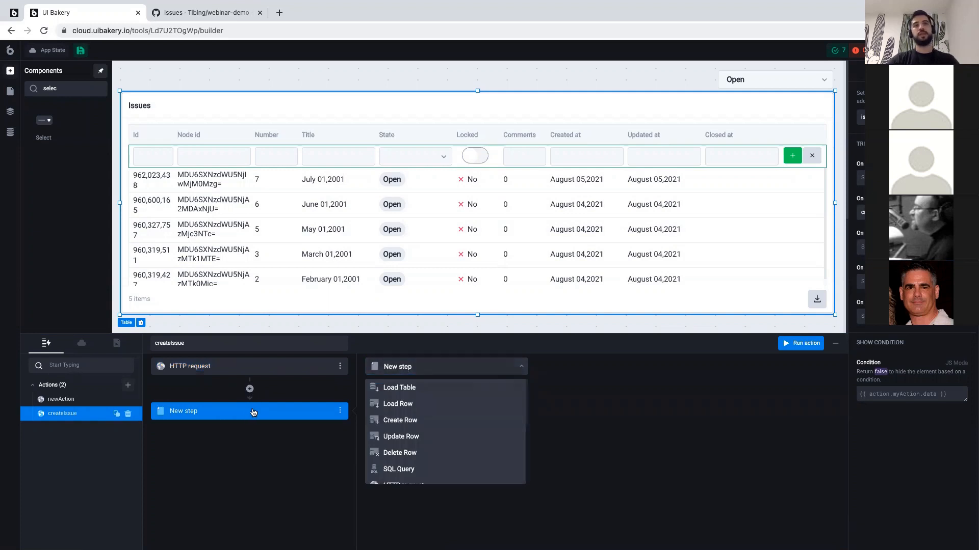
scroll(482, 434, "down", 5)
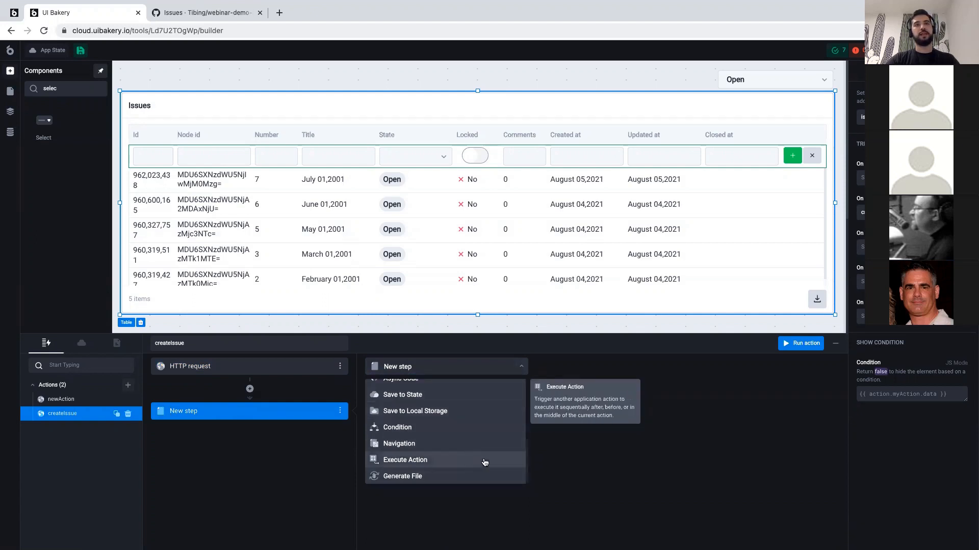
left_click(488, 461)
left_click(461, 425)
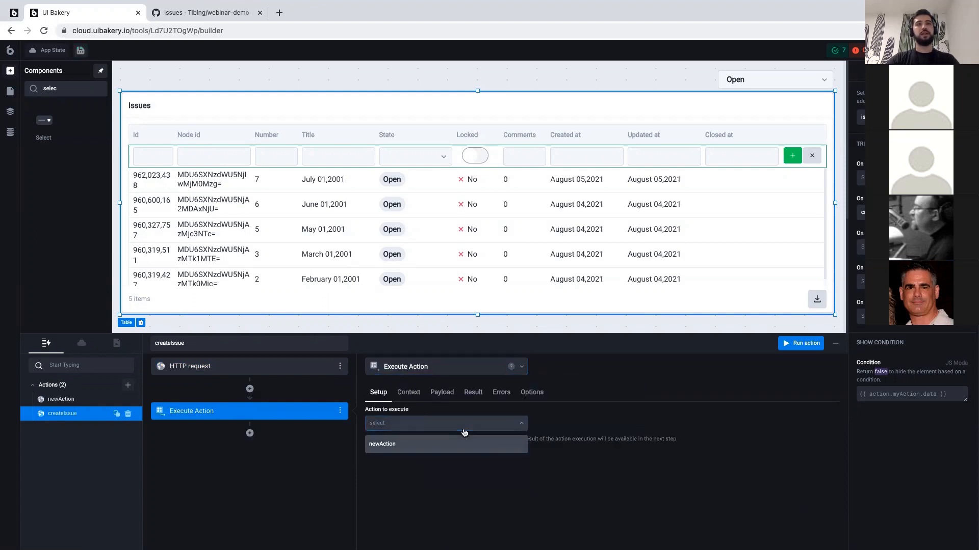
left_click(442, 449)
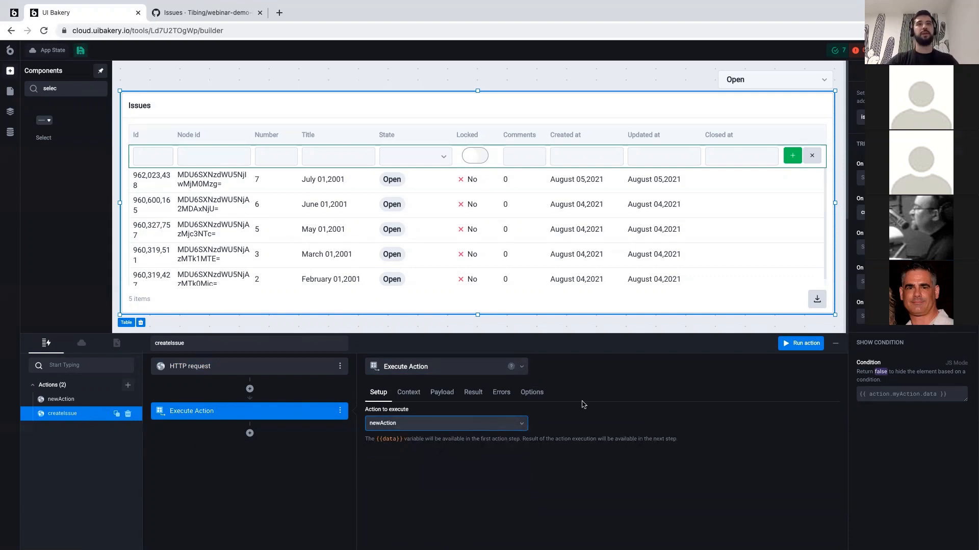
left_click(278, 374)
left_click_drag(634, 334, 632, 360)
left_click(814, 156)
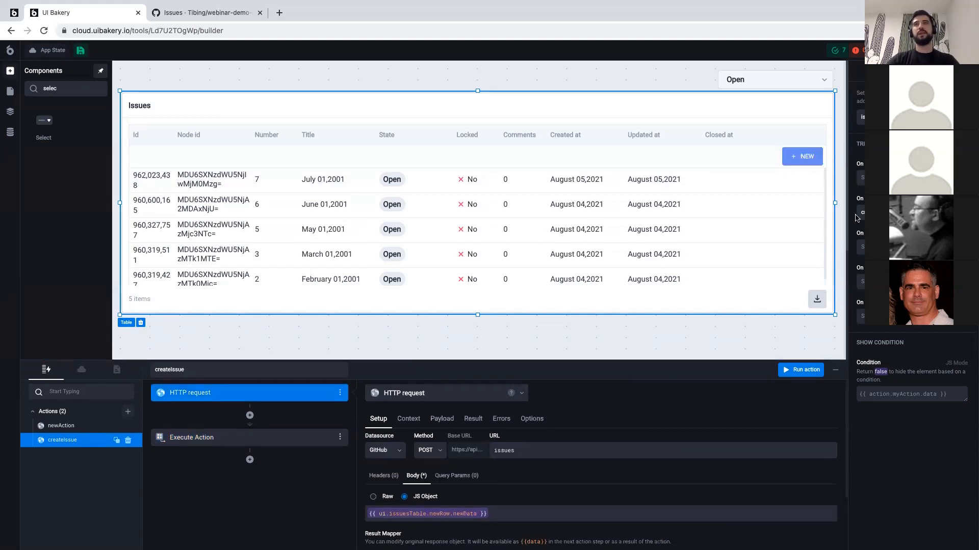
left_click(804, 156)
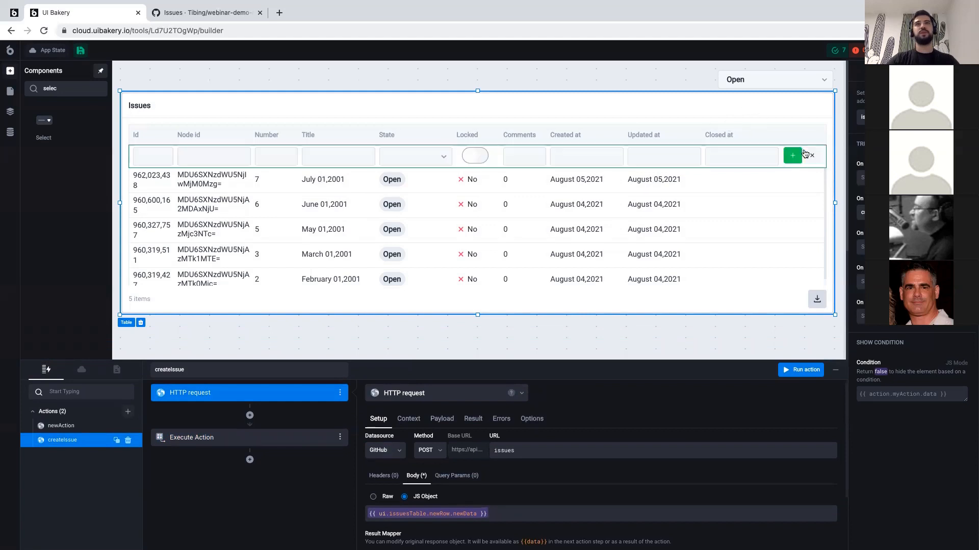
left_click(331, 158)
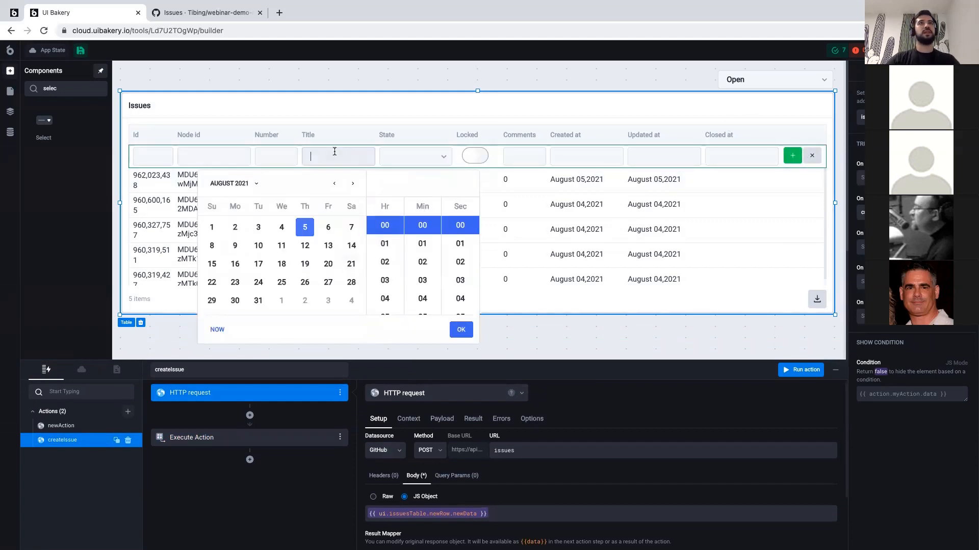
left_click(347, 120)
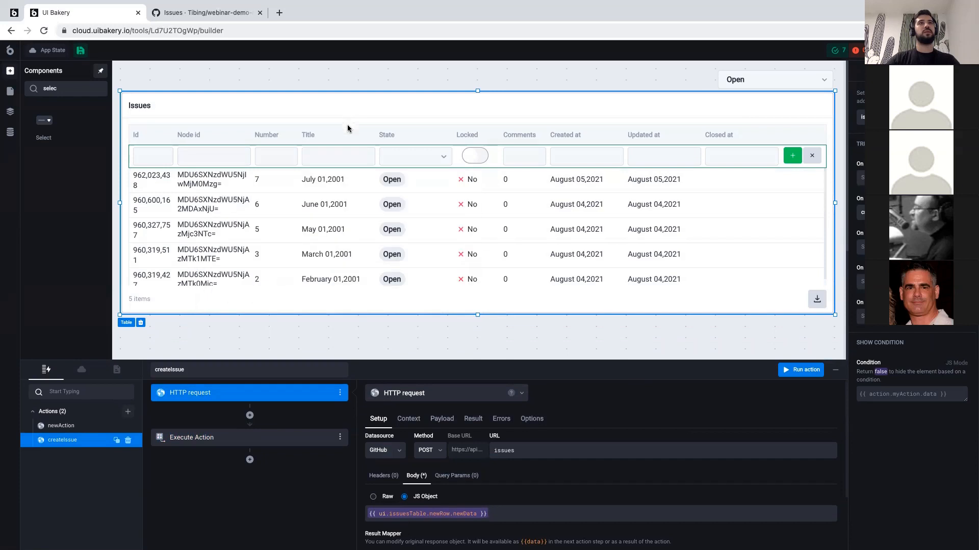
left_click(337, 154)
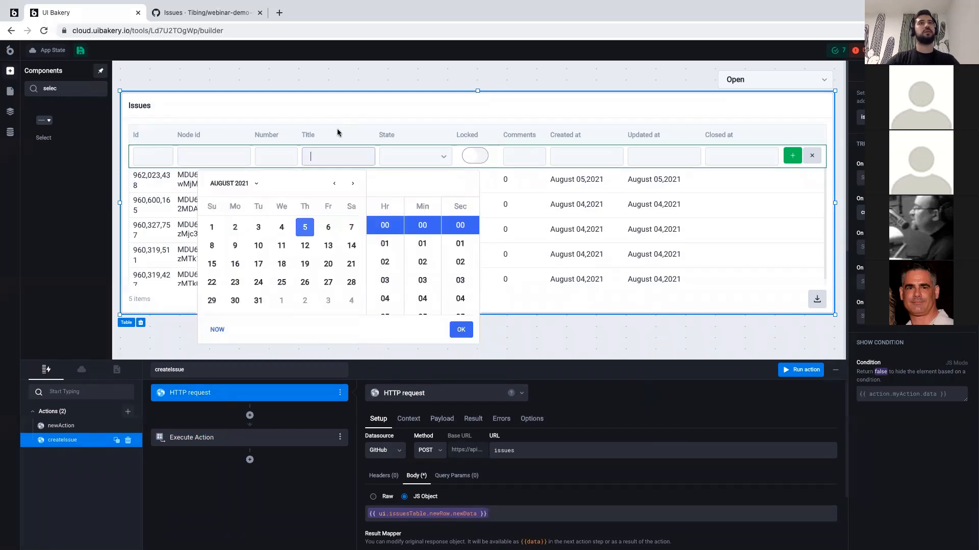
left_click(345, 106)
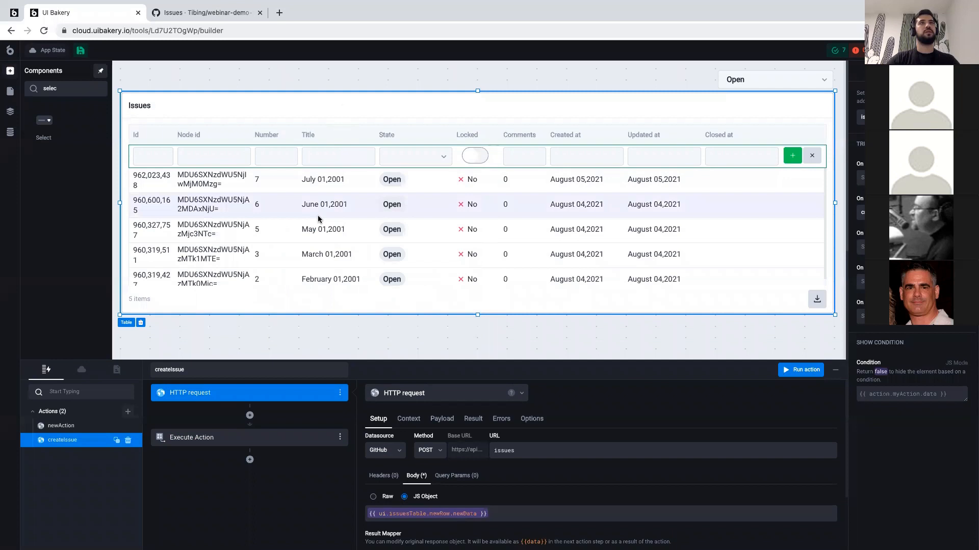
left_click(812, 156)
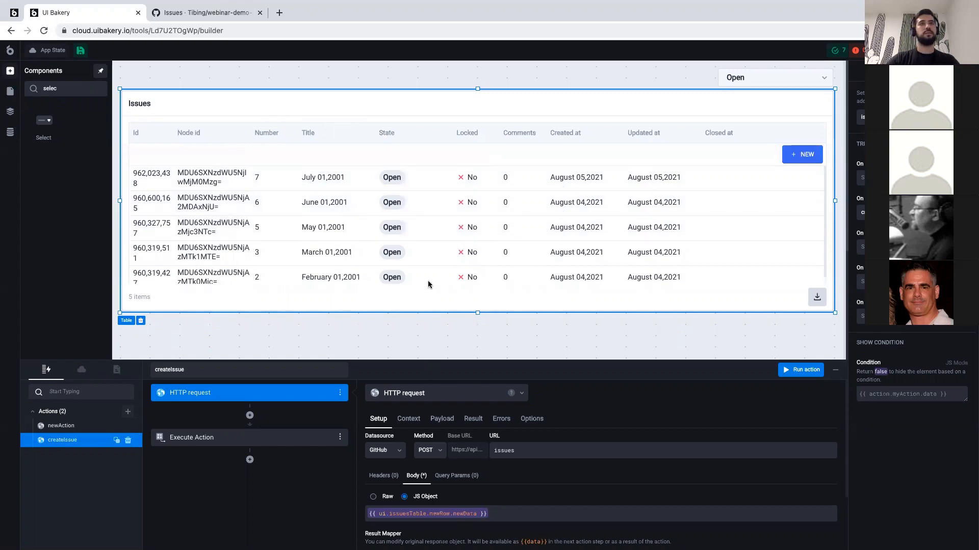
left_click(804, 153)
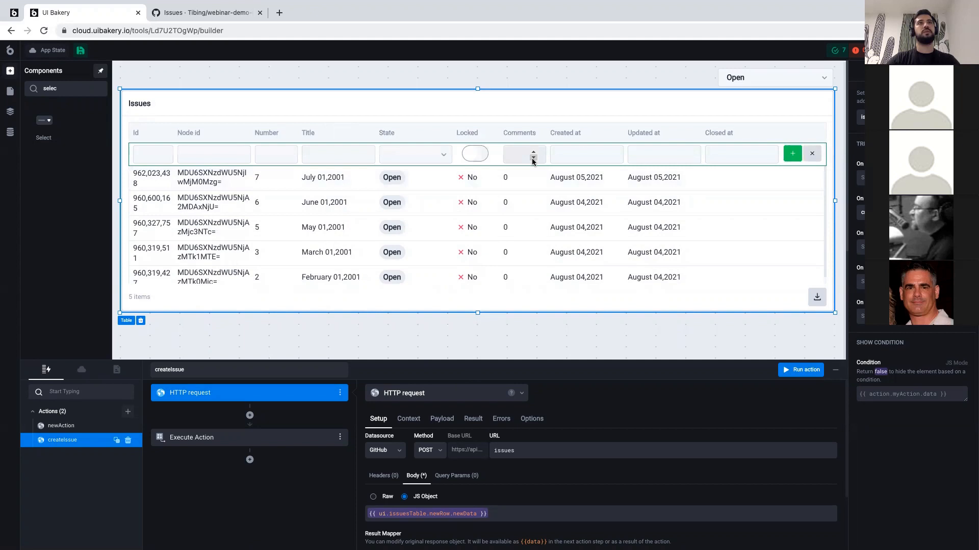
left_click(812, 153)
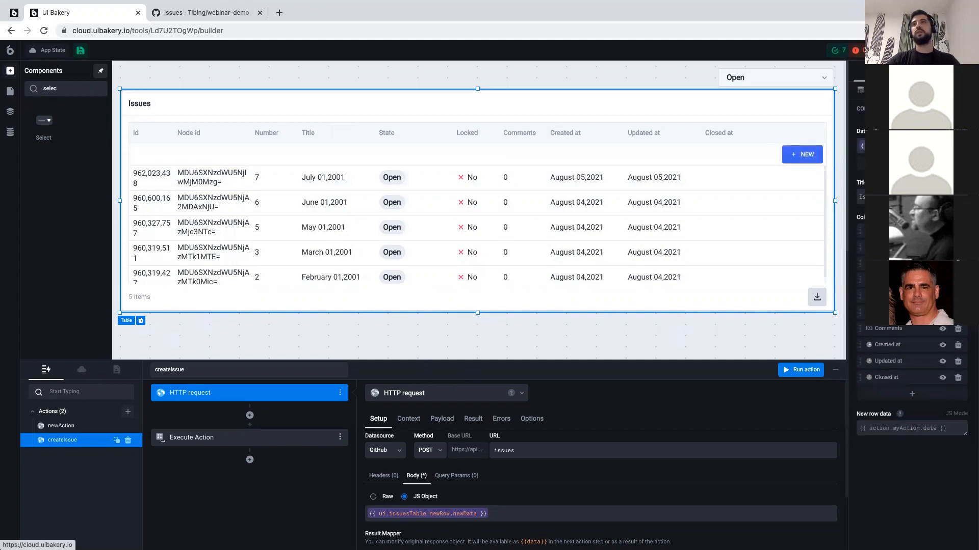
Change the Issues table's Title column type so the titles display as plain text instead of dates.
left_click(886, 280)
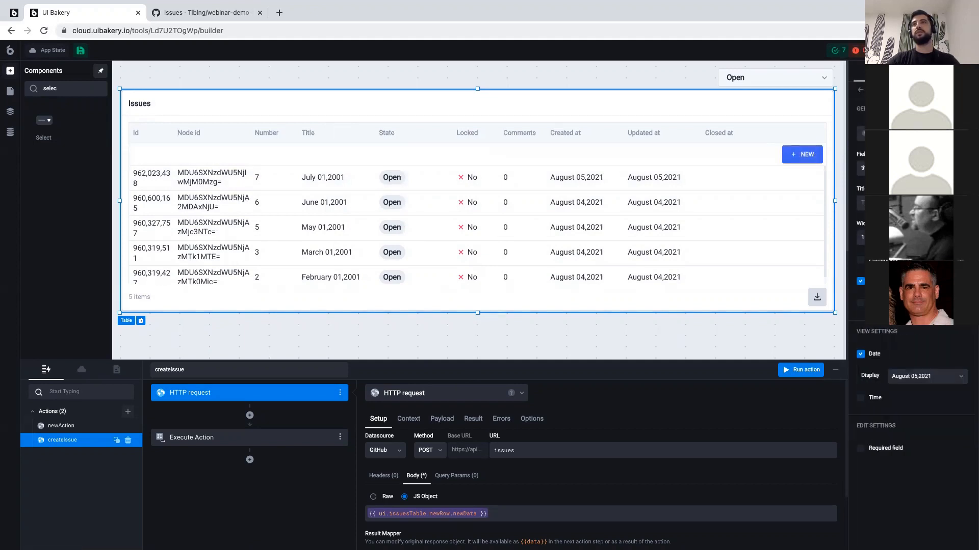
left_click(912, 134)
scroll(908, 225, "up", 1)
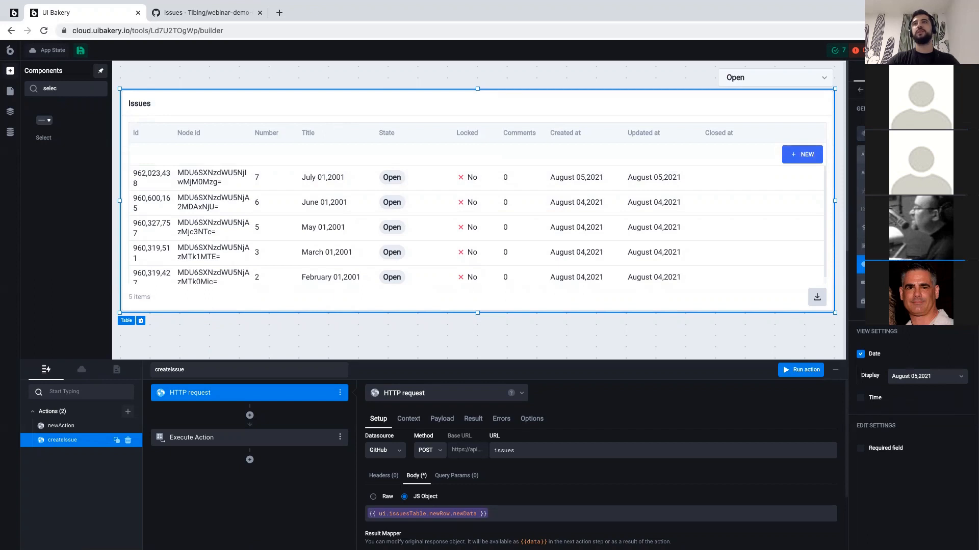
left_click(908, 154)
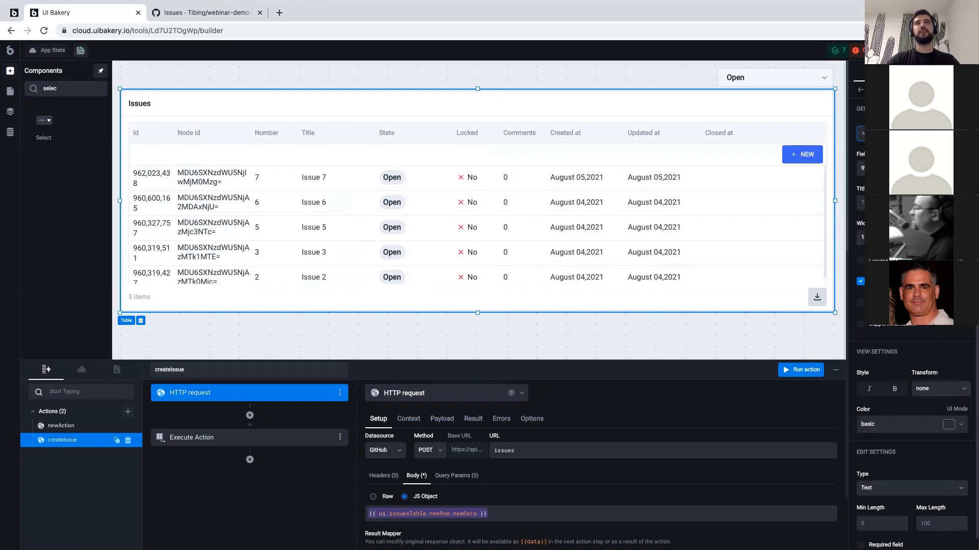
left_click(912, 134)
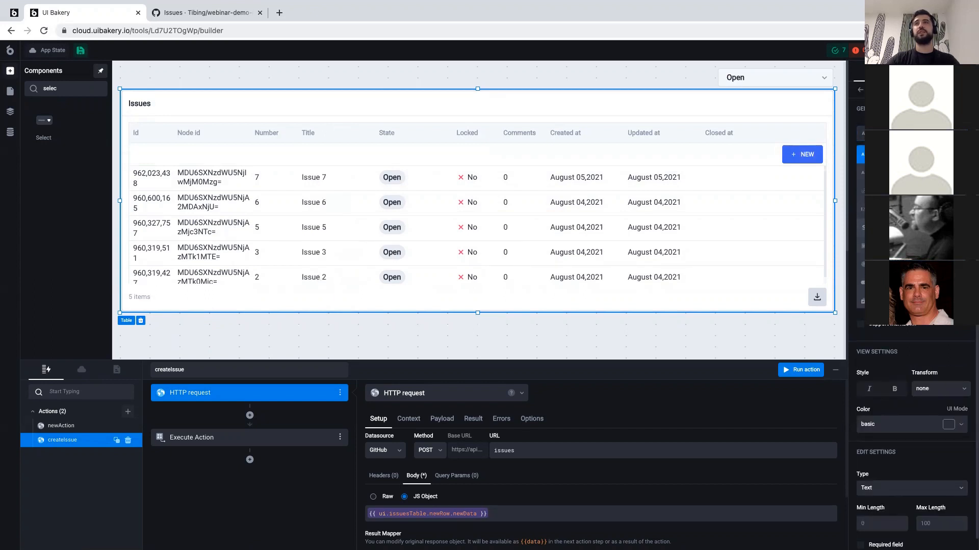
left_click(860, 90)
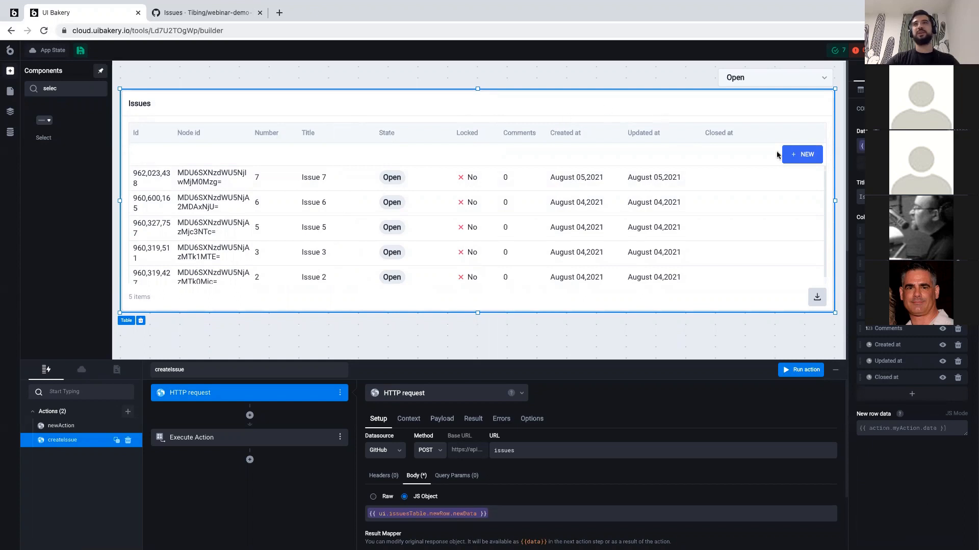
Create a new row in the Issues table with the title Issue 8 and submit it.
left_click(802, 156)
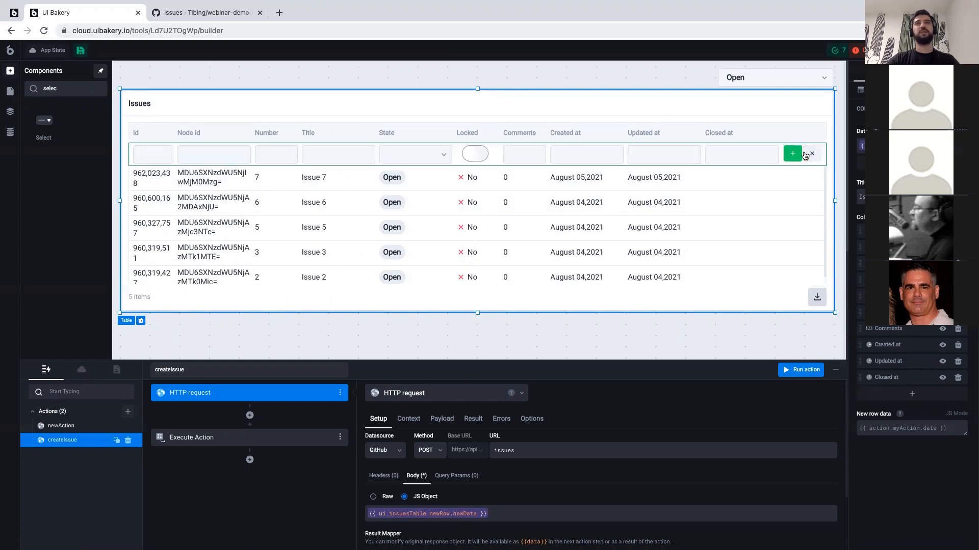
left_click(335, 151)
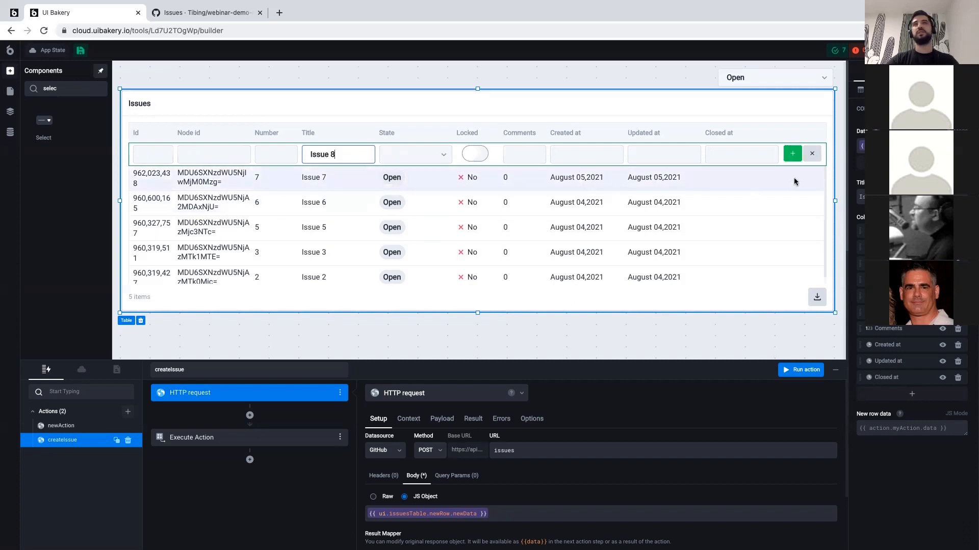
left_click(790, 155)
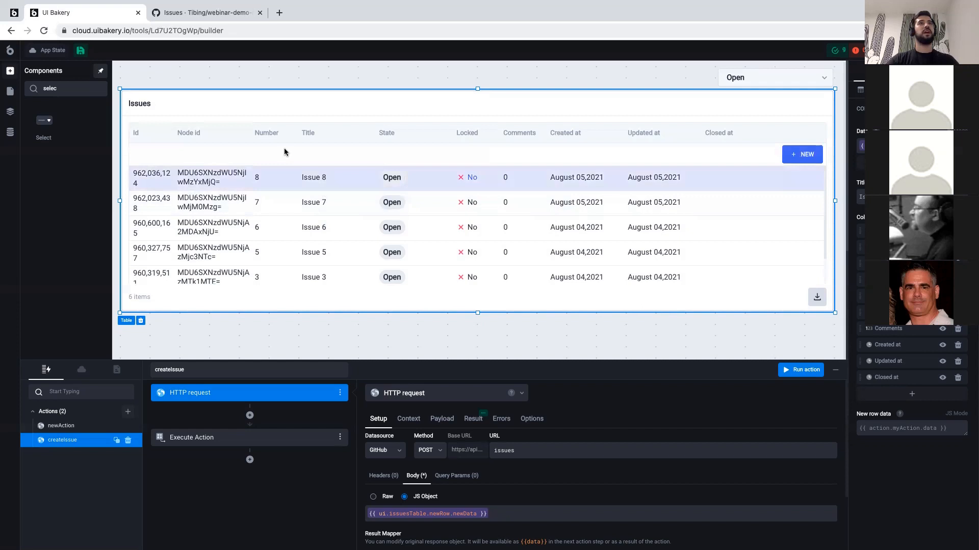
Switch to GitHub, reload the webinar-demo-repository issues list to check for the new issue, and return to UI Bakery.
left_click(200, 13)
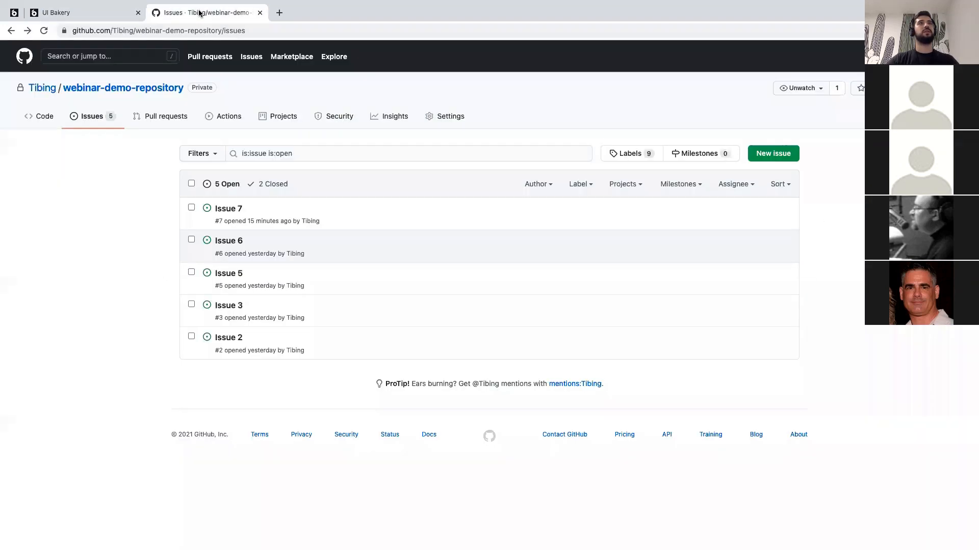
key("super+l")
key("Return")
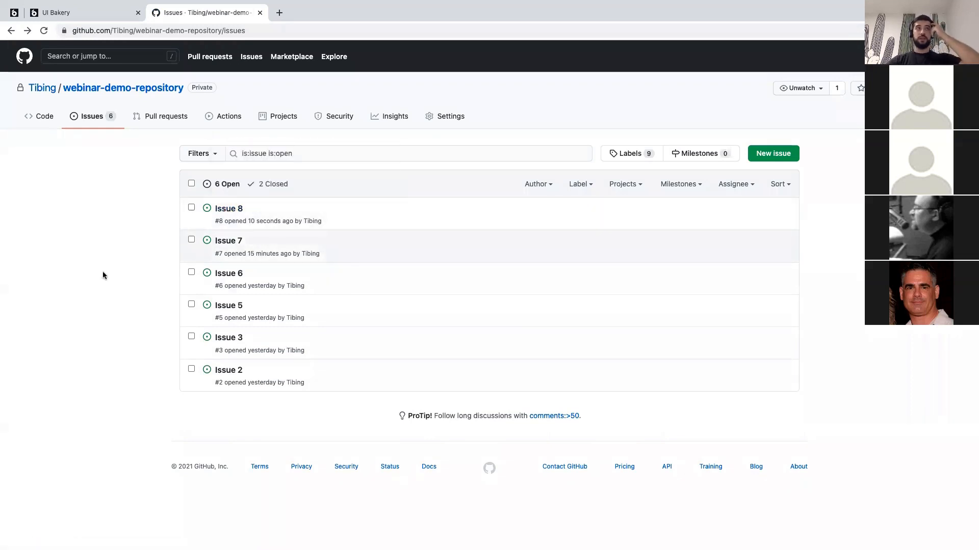
left_click(92, 14)
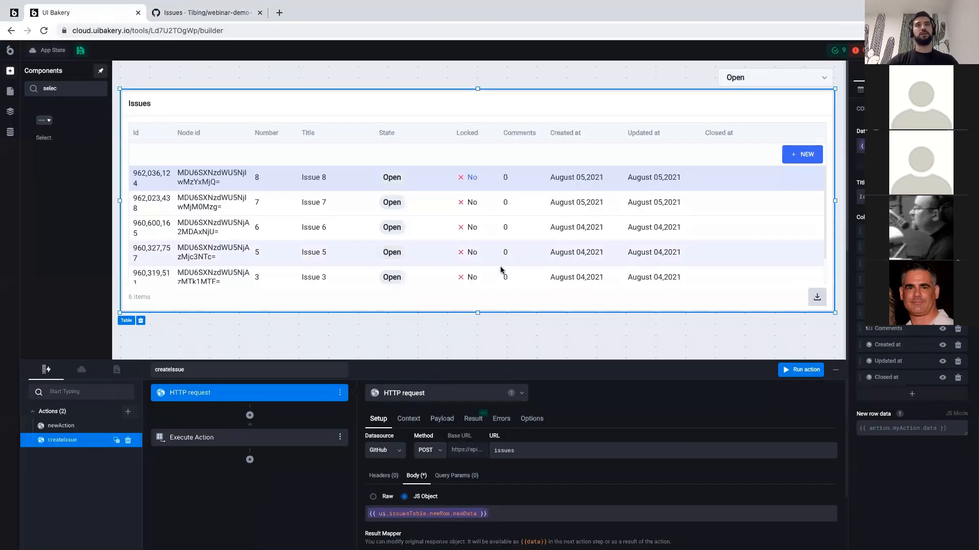
scroll(493, 271, "down", 1)
scroll(492, 270, "up", 1)
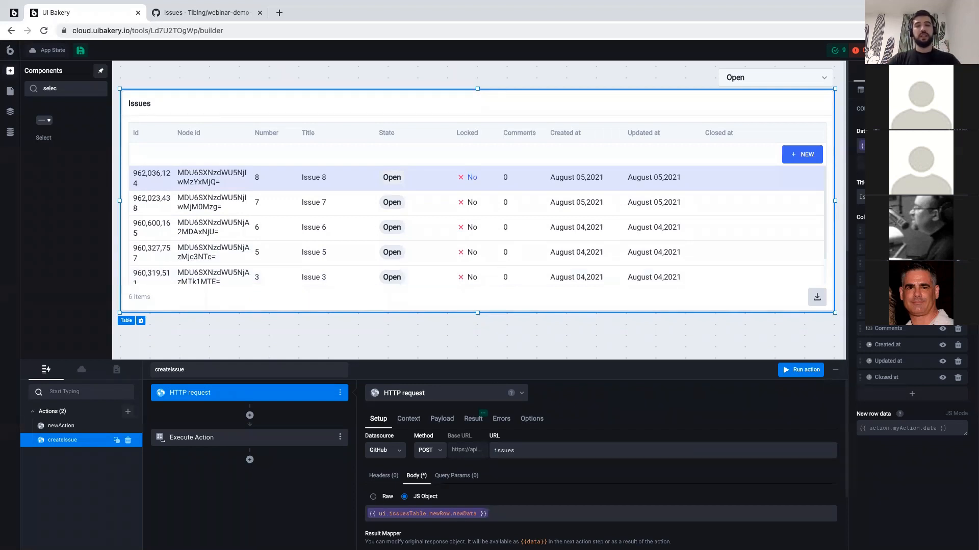
Examine the newAction result, expanding the first returned issue and its nested user object.
left_click_drag(491, 361, 493, 285)
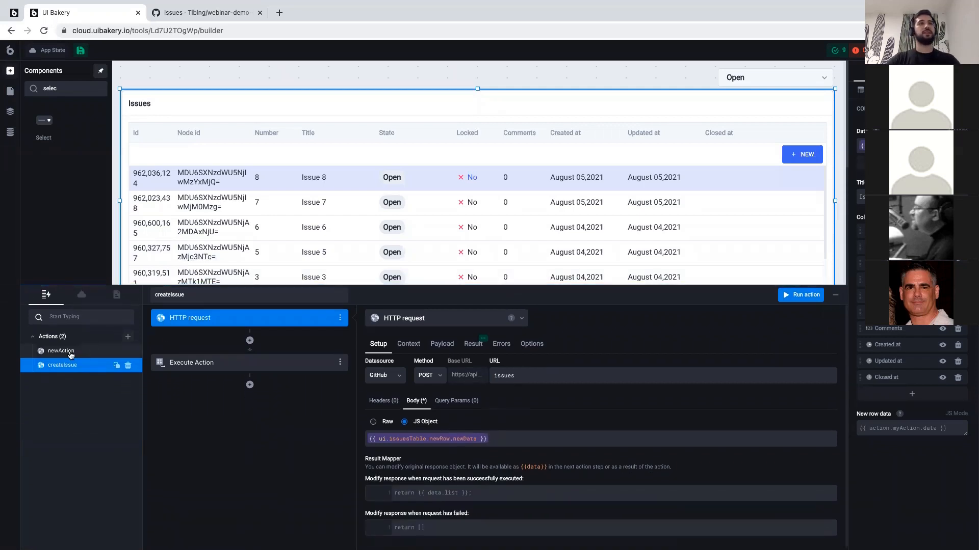
left_click(71, 354)
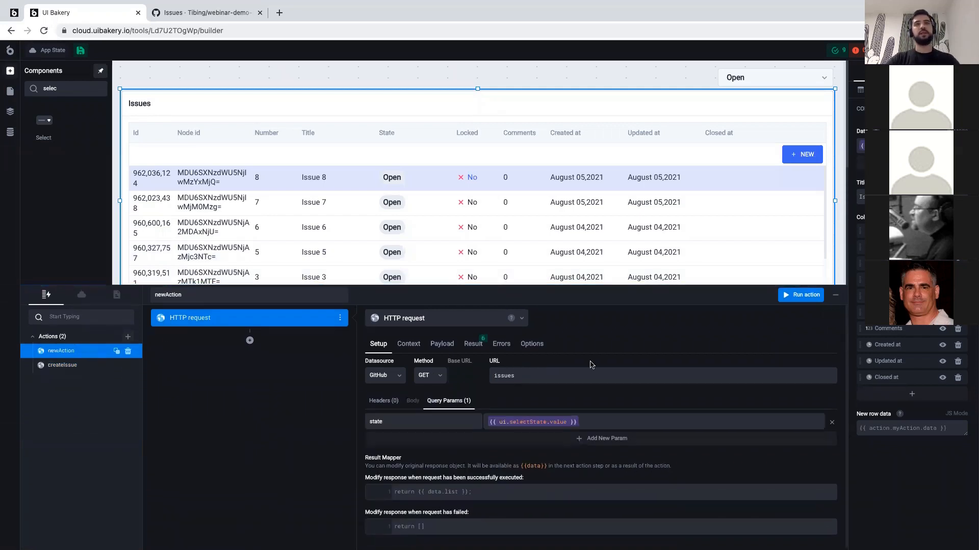
left_click(474, 344)
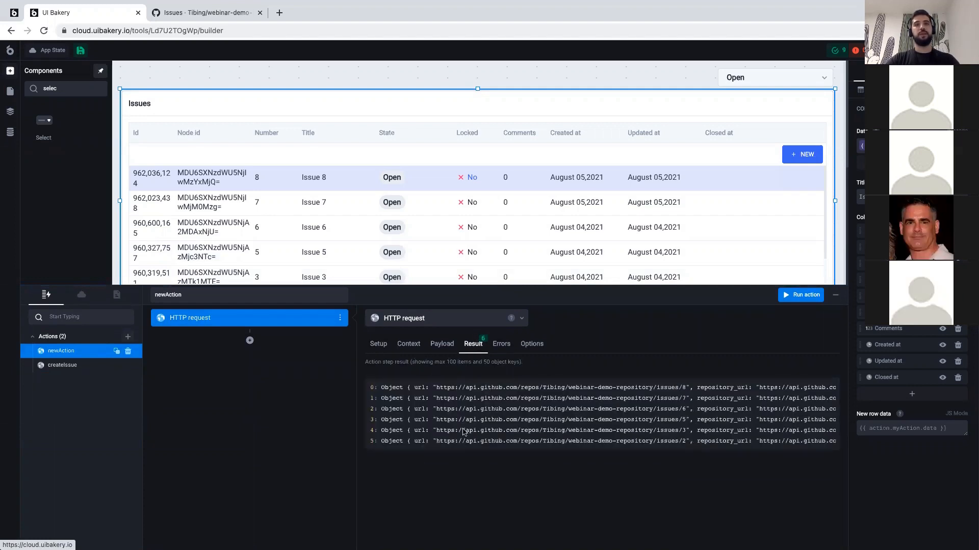
left_click_drag(498, 285, 498, 248)
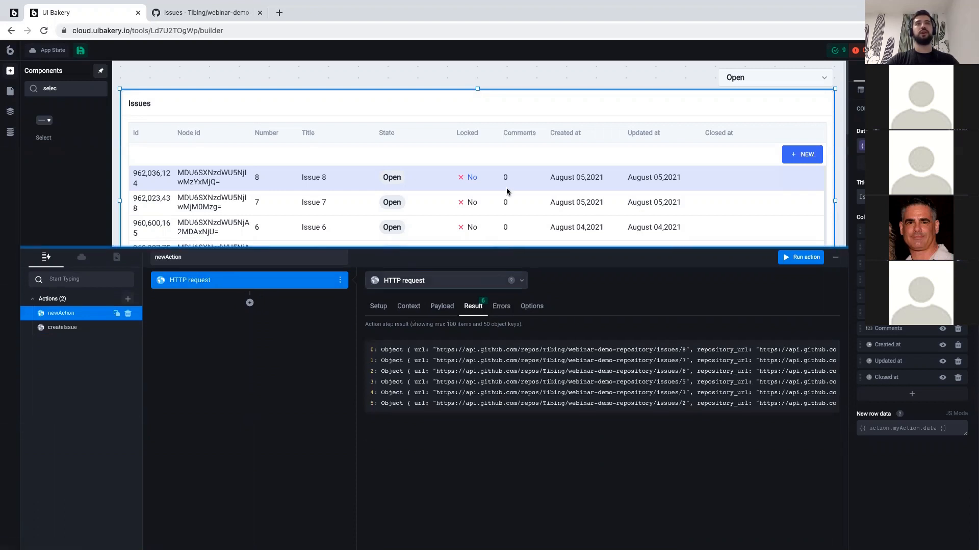
scroll(506, 192, "down", 1)
left_click(494, 352)
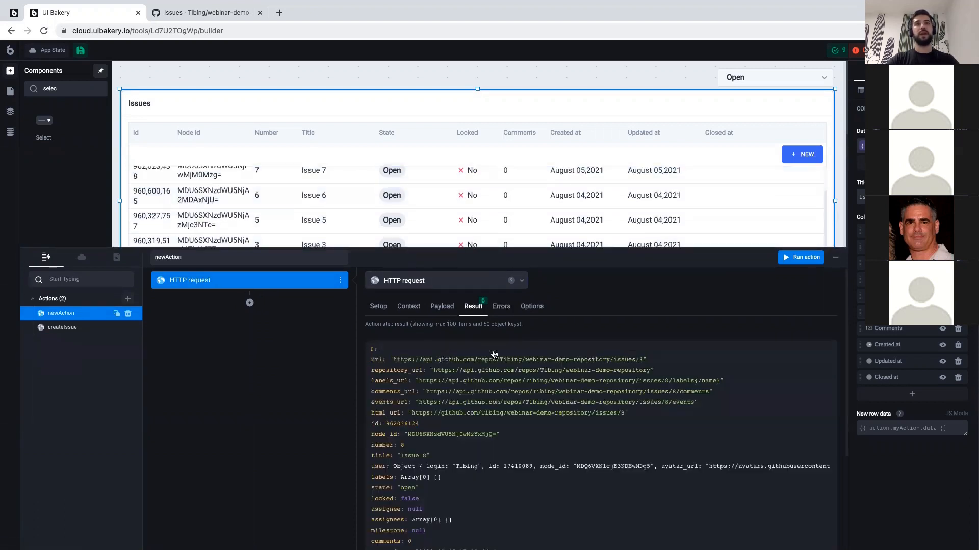
scroll(493, 355, "down", 2)
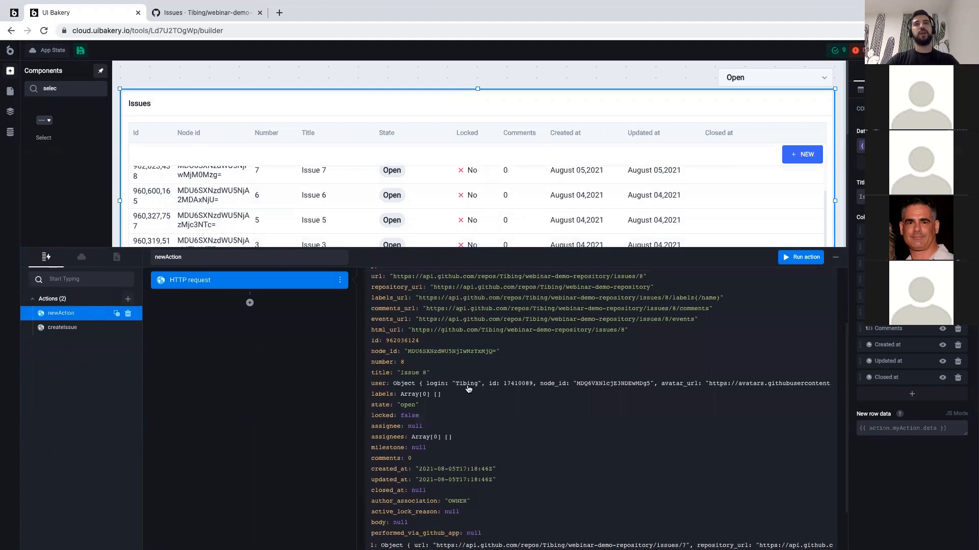
left_click(373, 384)
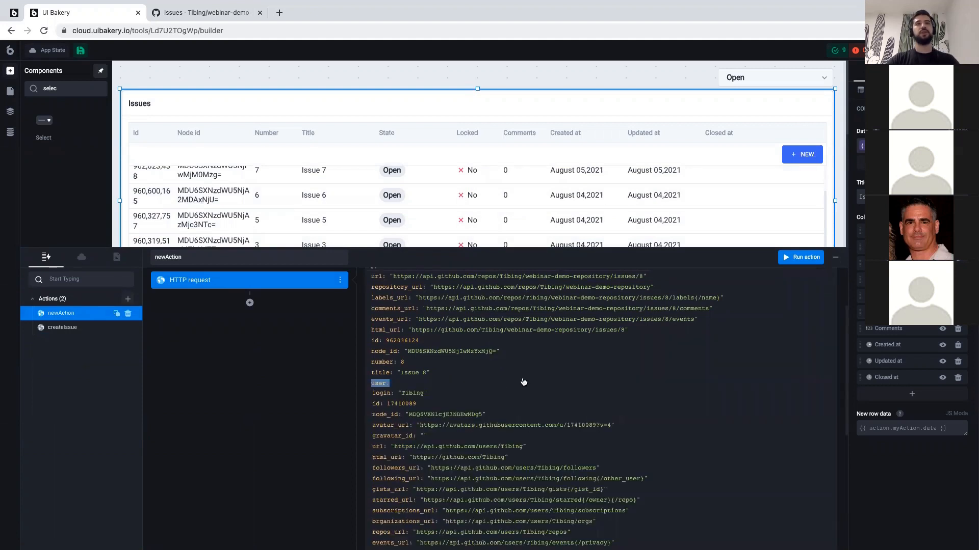
left_click(377, 385)
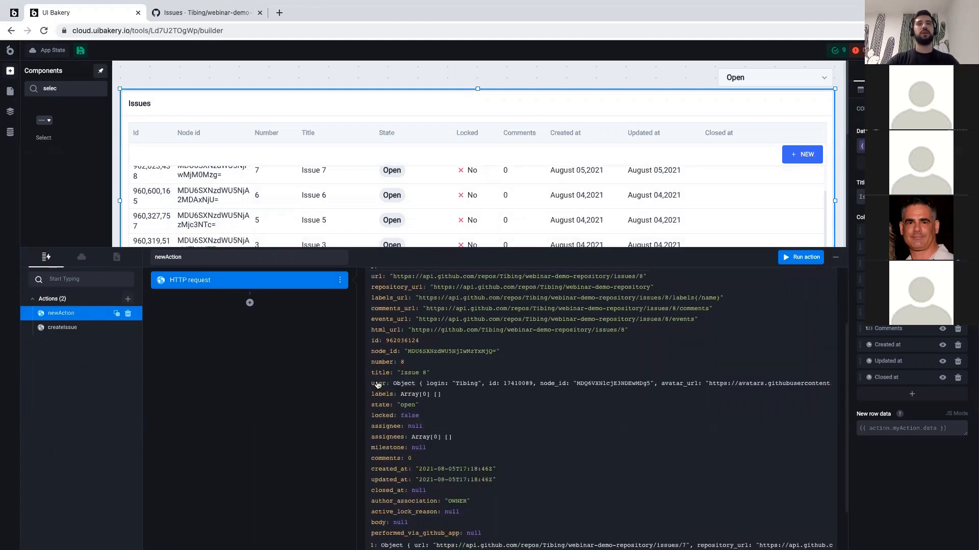
left_click(493, 386)
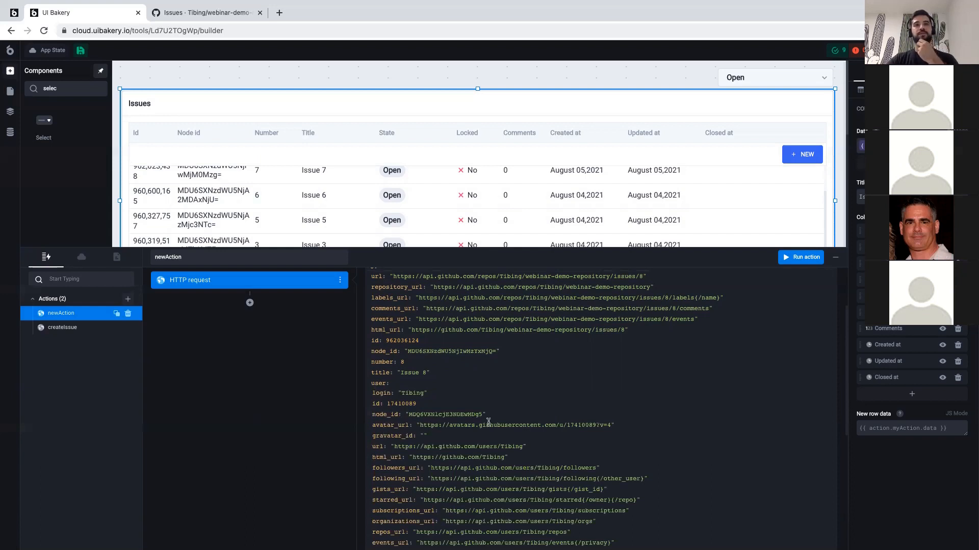
scroll(486, 425, "up", 3)
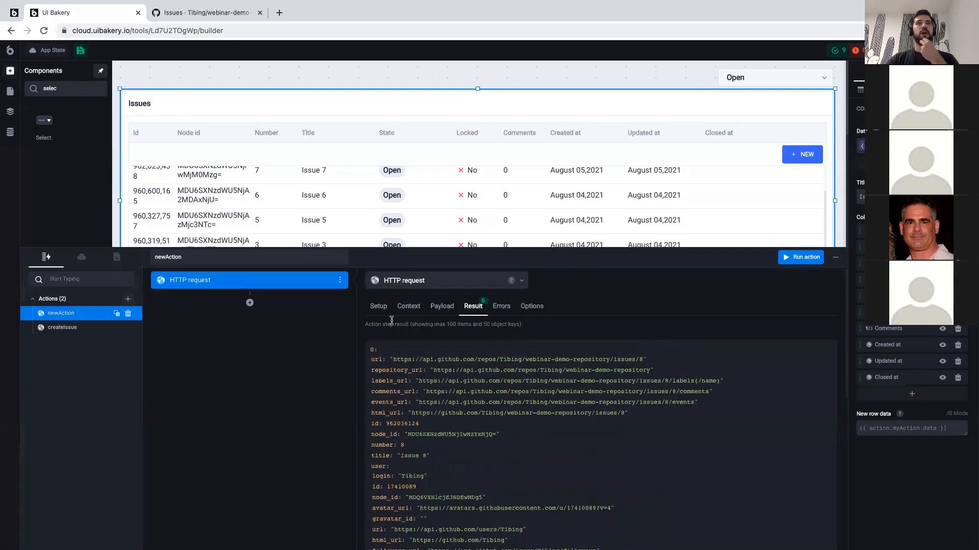
In newAction's setup, open the success response mapper in the expanded code editor and start it with return {{ data }}.
left_click(378, 306)
left_click(485, 451)
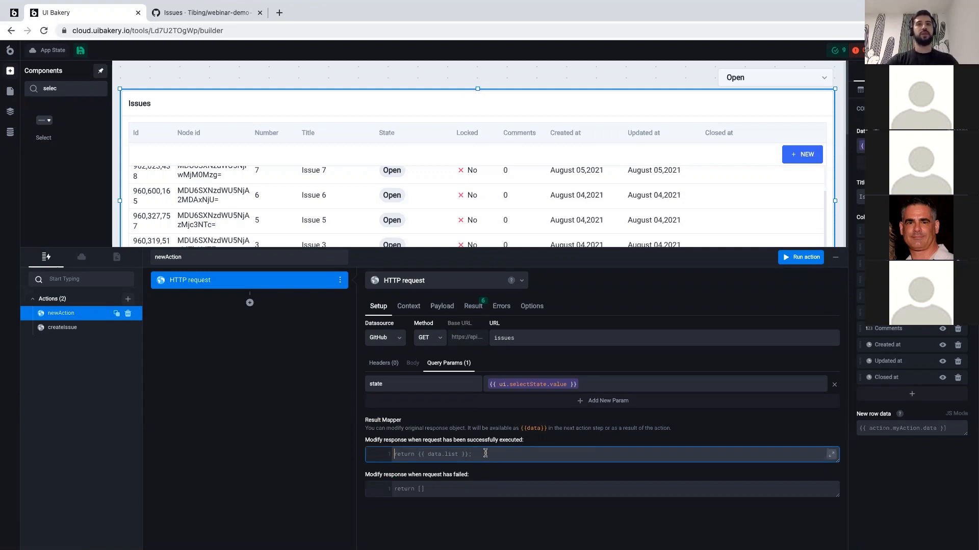
left_click(831, 454)
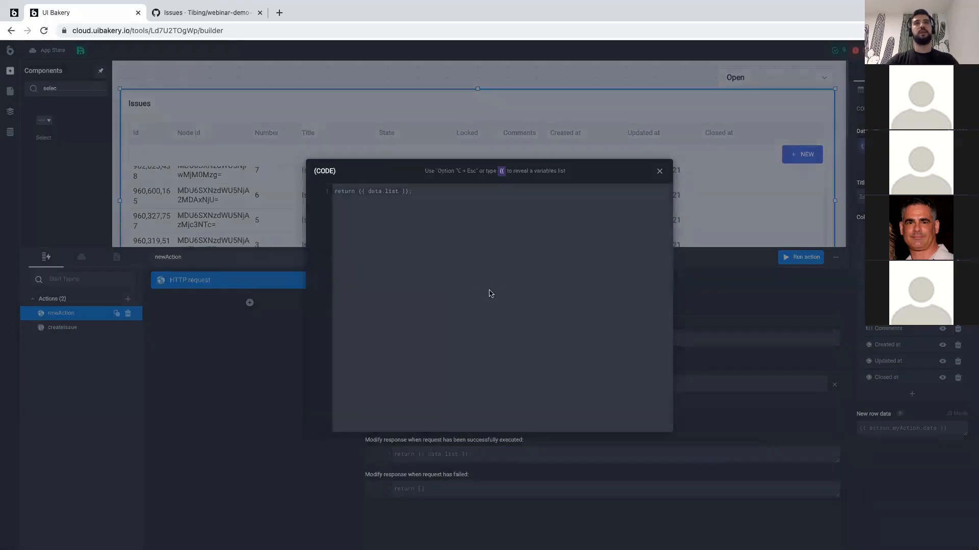
key("super+a")
type("return {{ data")
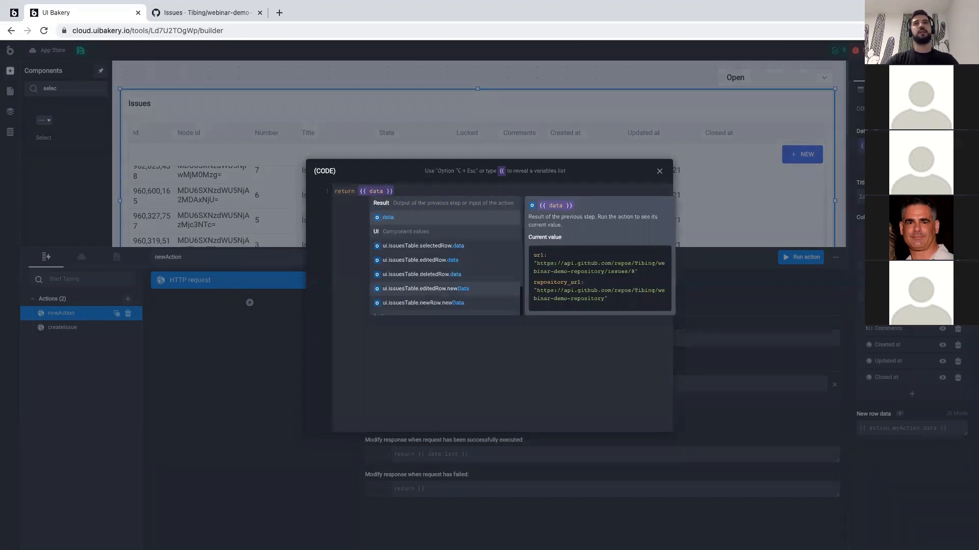
scroll(559, 276, "down", 3)
scroll(560, 275, "up", 3)
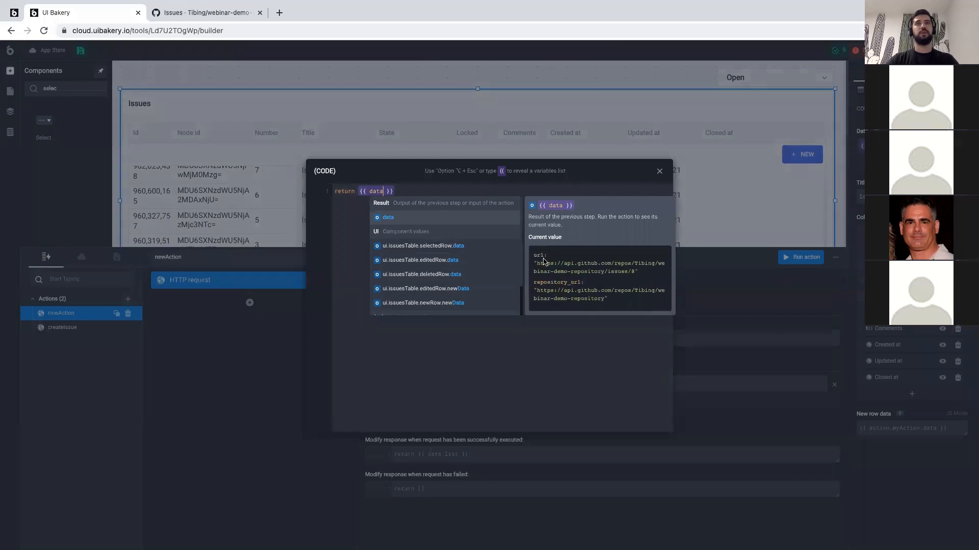
Extend the mapper expression to data.map(issue => ({ ...issue, })) so each issue's existing fields are spread into a new object.
key("Escape")
type(".map")
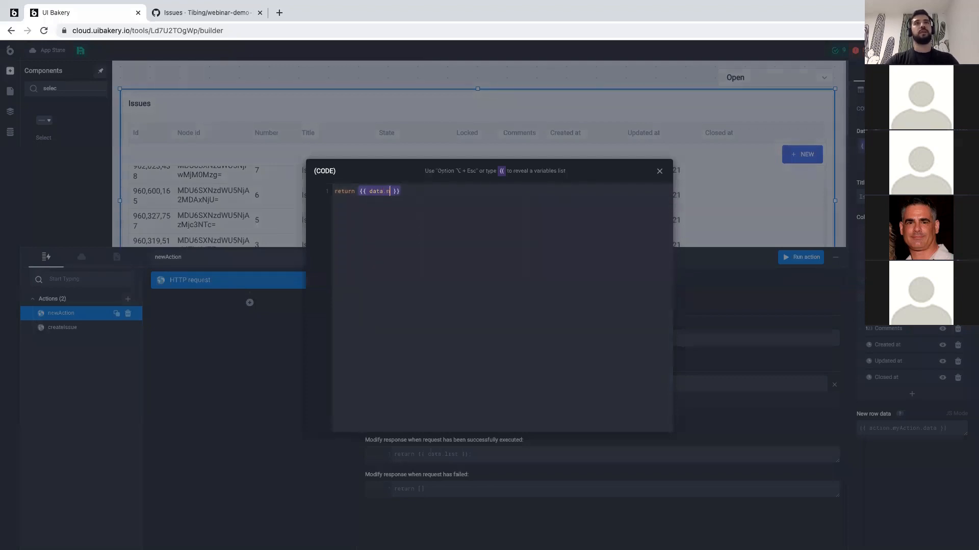
type("(")
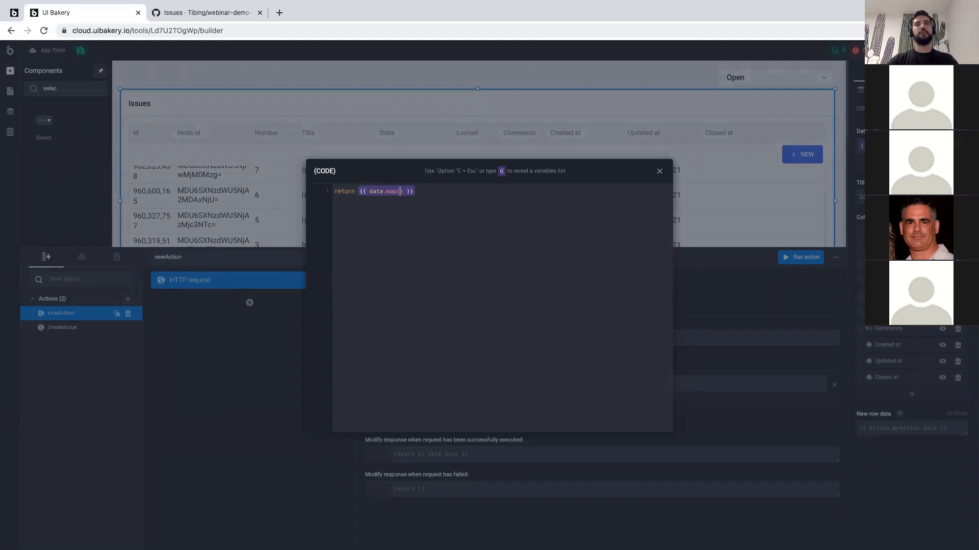
type("issue =")
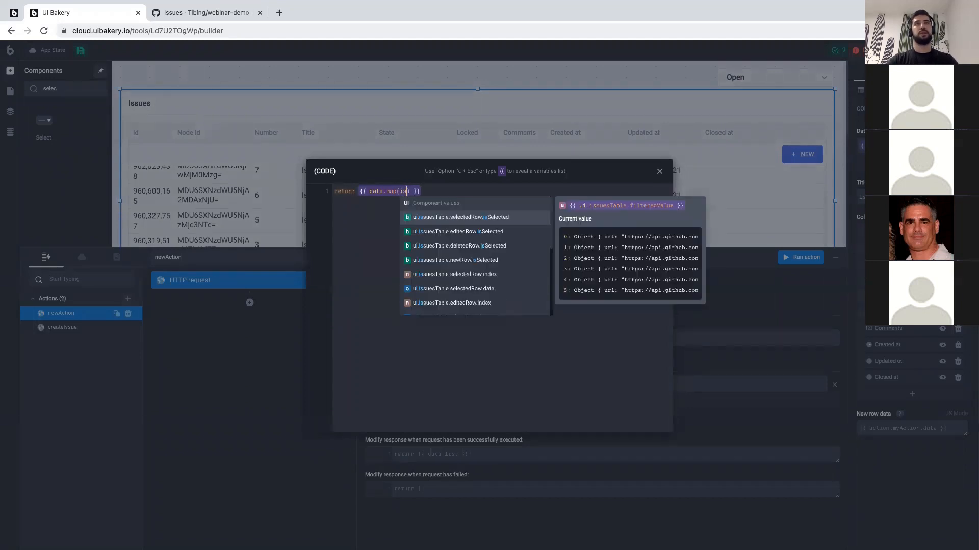
type("> ()")
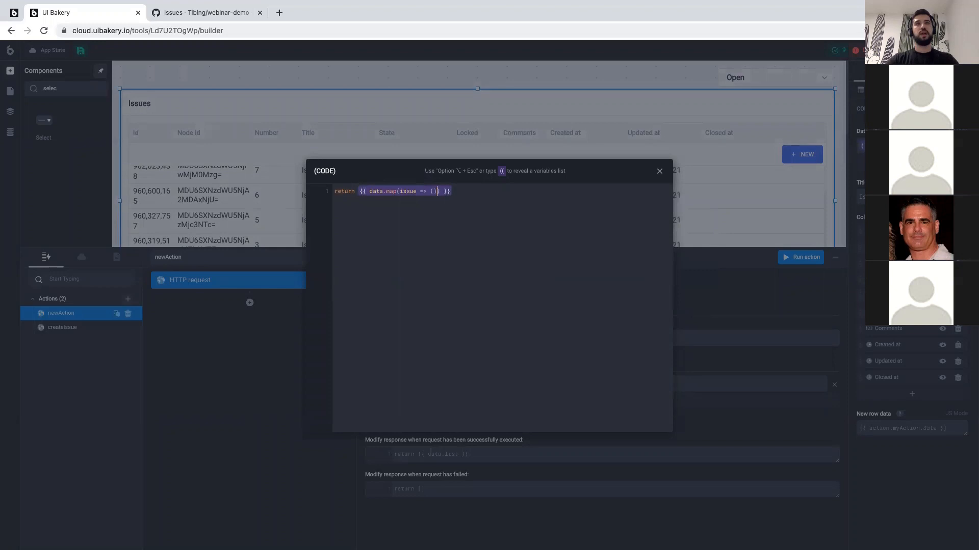
type("{ ..")
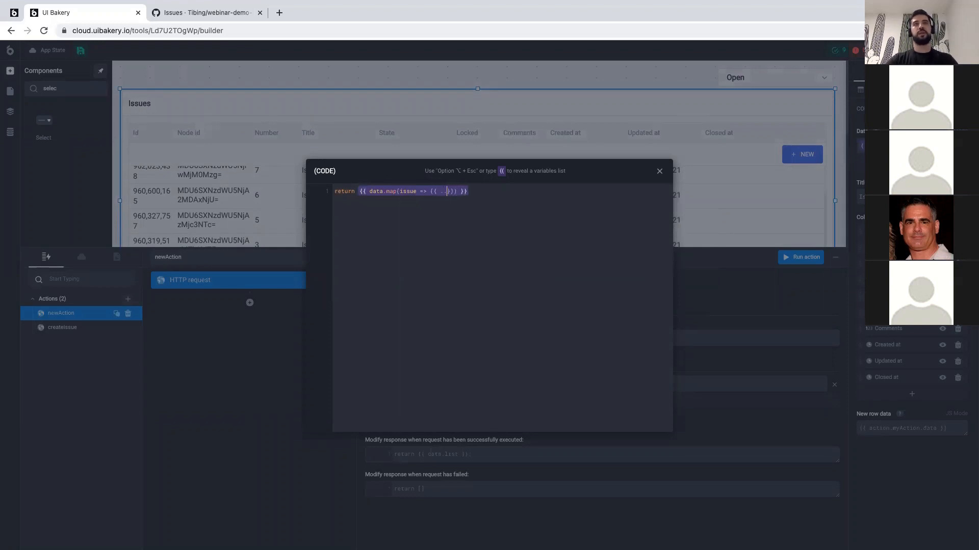
type(".issue,")
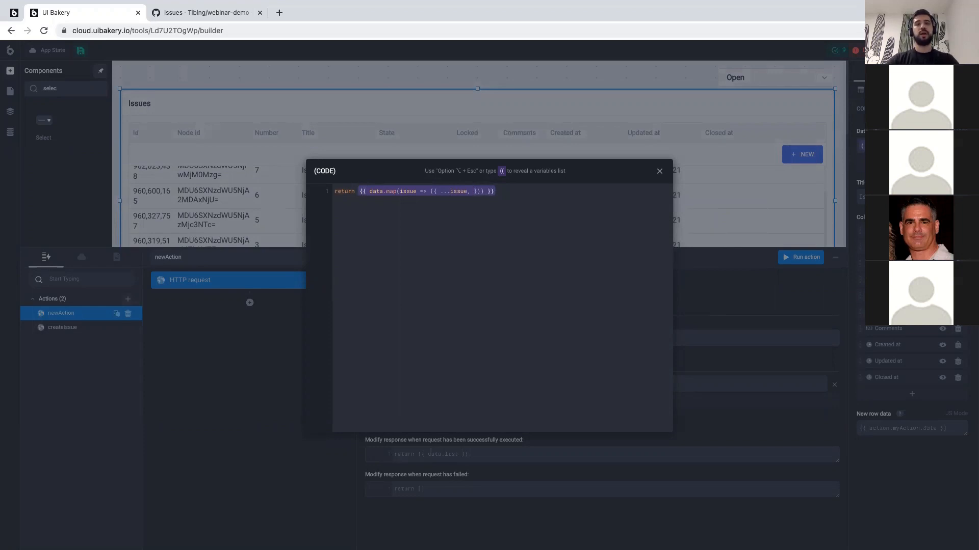
Add userLogin: issue.user.login and userAvatar: issue.user.avatar_url to the mapped object, and close the code editor.
type("userLogin: ")
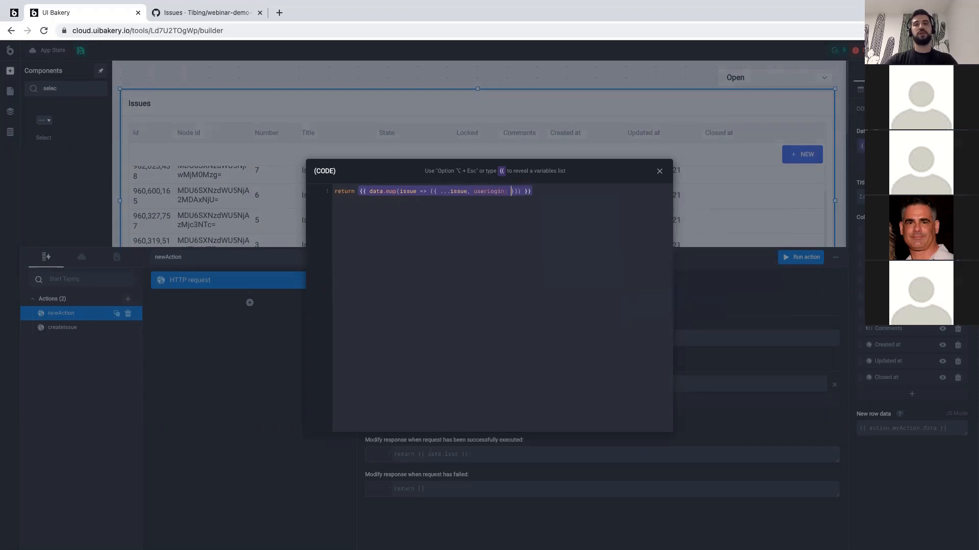
type("issue.user.login, ")
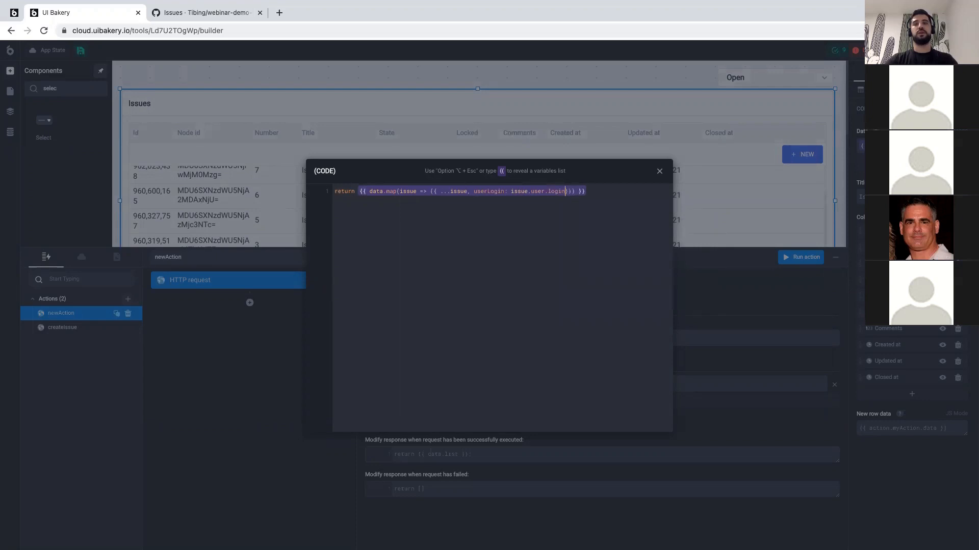
type("userAvata")
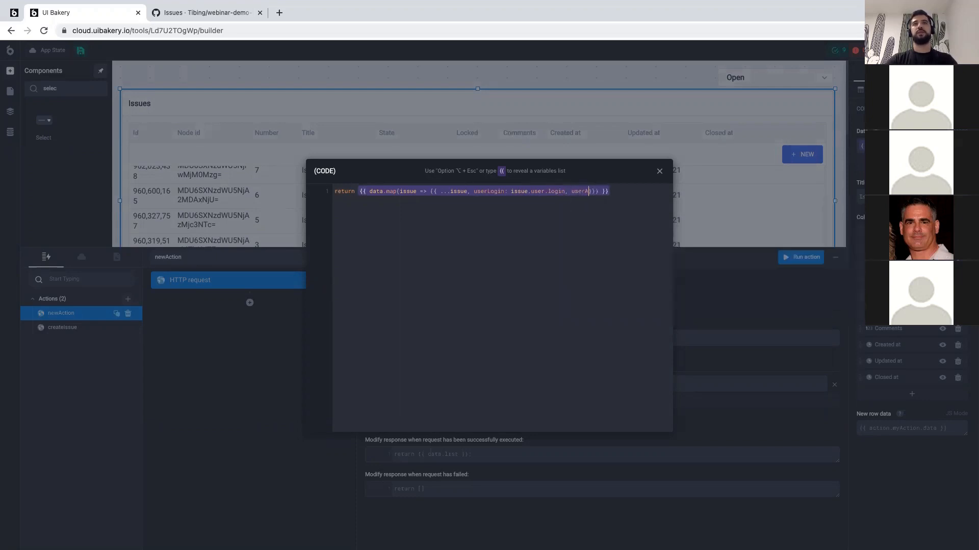
type("r: issue.")
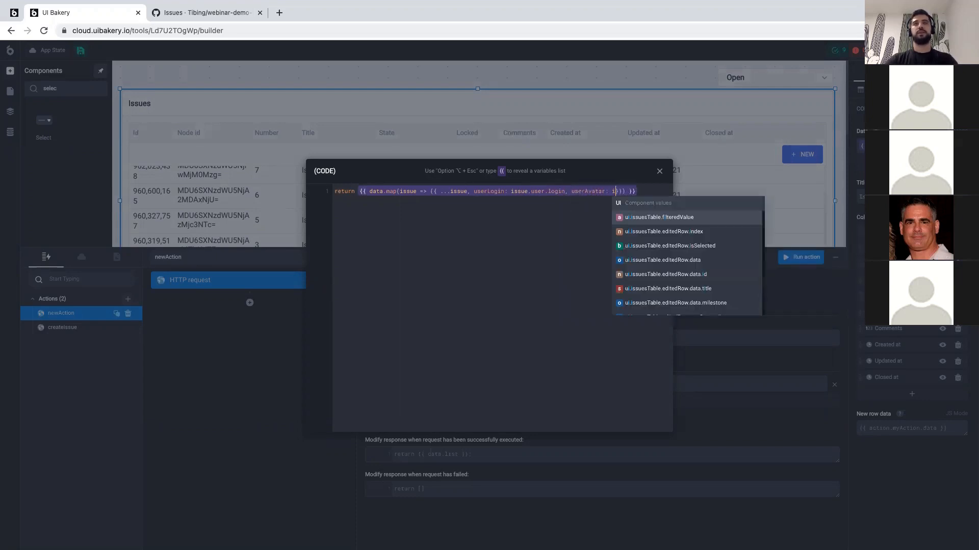
type("user.")
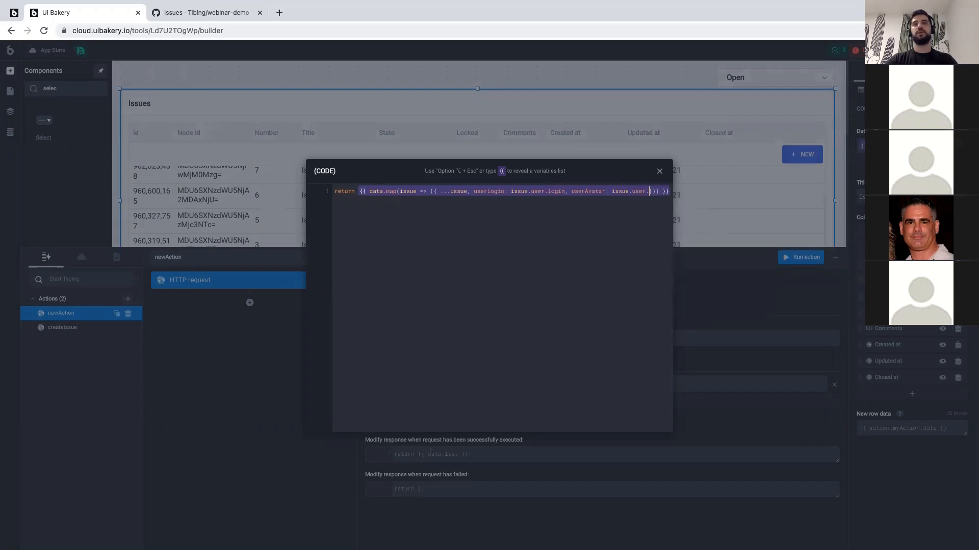
type("avatar_url")
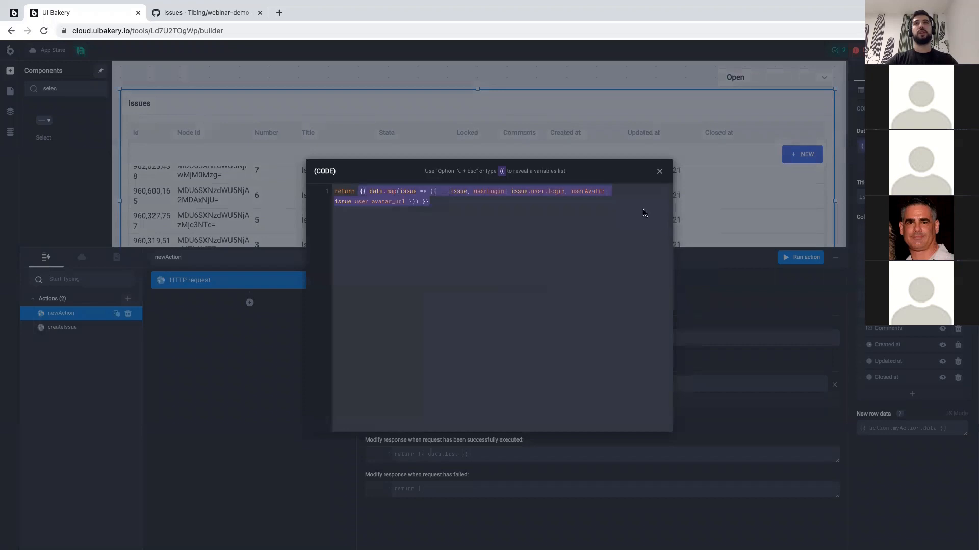
key("super+a")
left_click(756, 234)
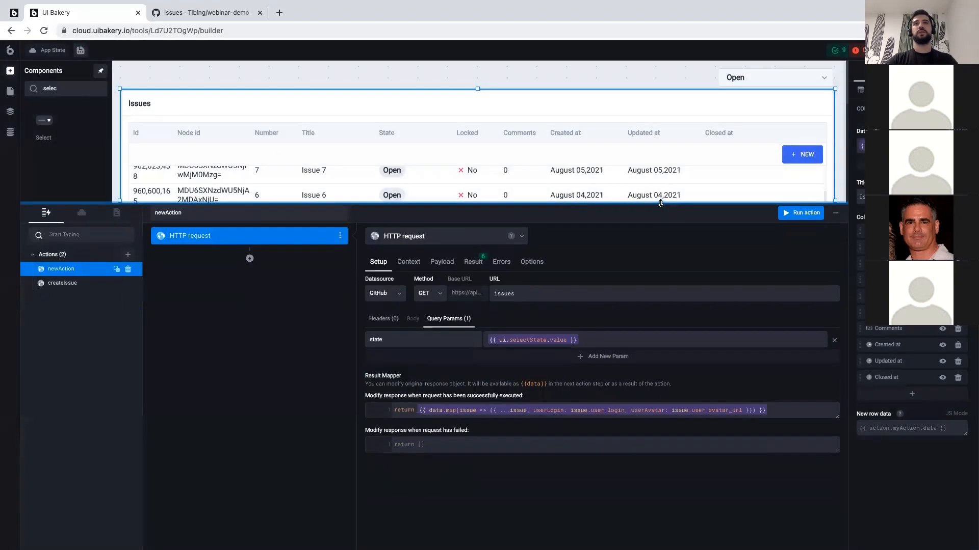
Run newAction with the new mapper and expand the first issue in its result.
left_click(804, 214)
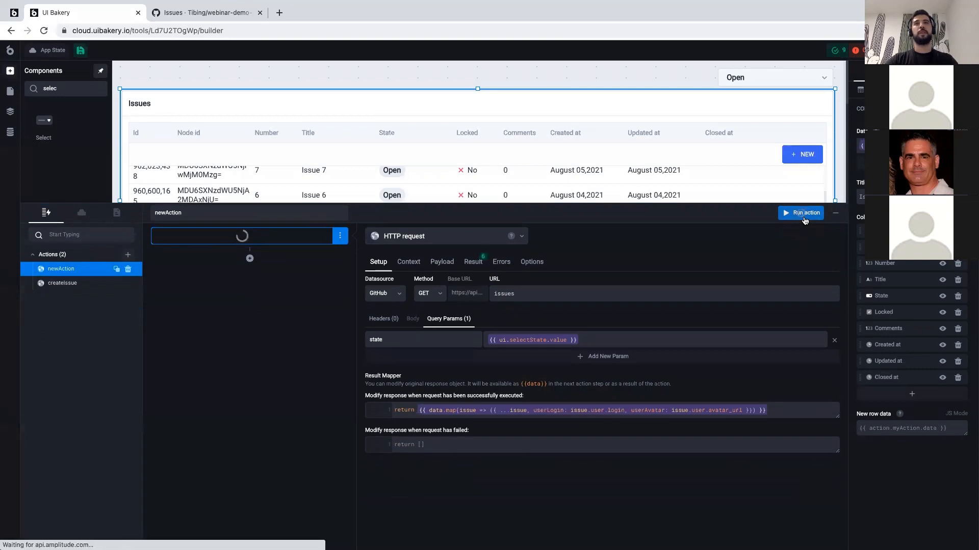
left_click(471, 262)
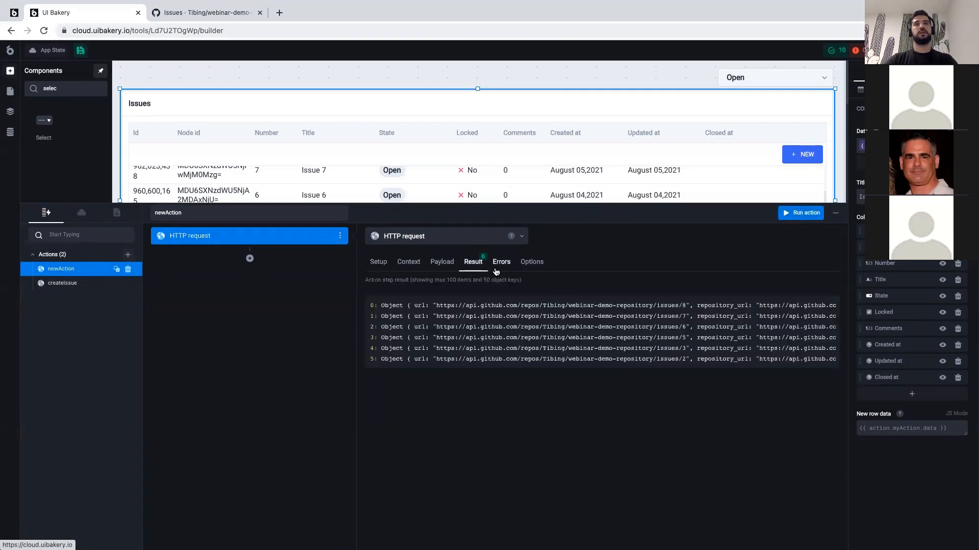
left_click(488, 307)
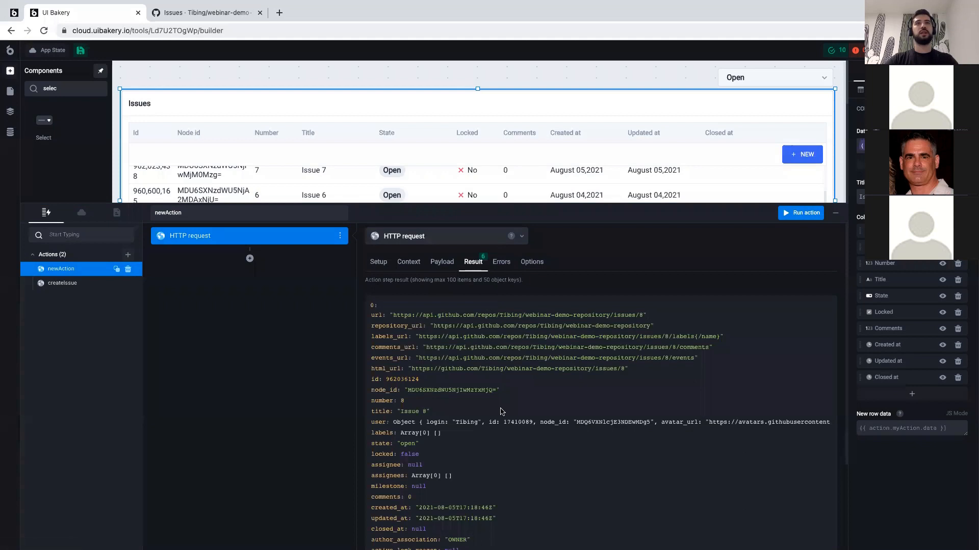
Examine the userLogin and userAvatar fields in the first returned issue, and return to newAction's request setup.
scroll(488, 308, "down", 3)
scroll(439, 449, "up", 3)
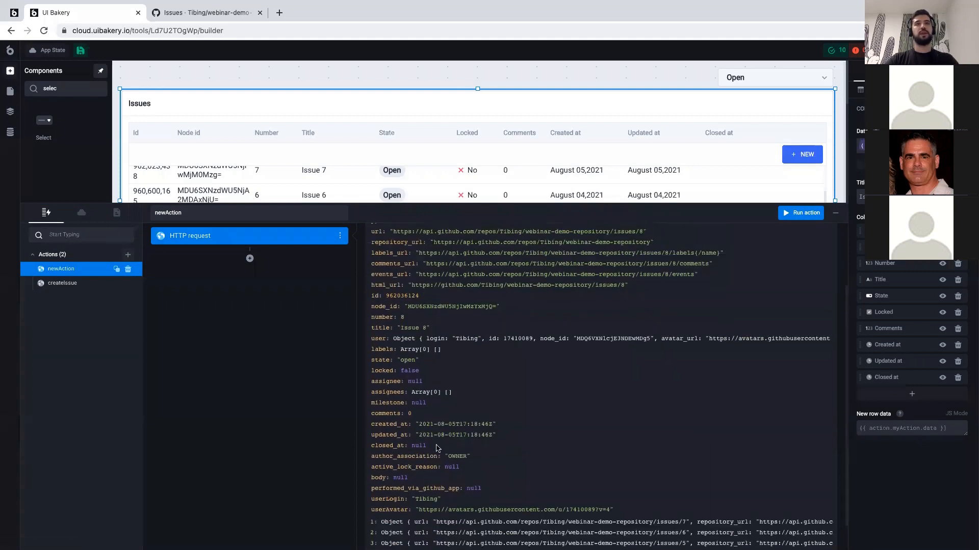
scroll(464, 476, "down", 2)
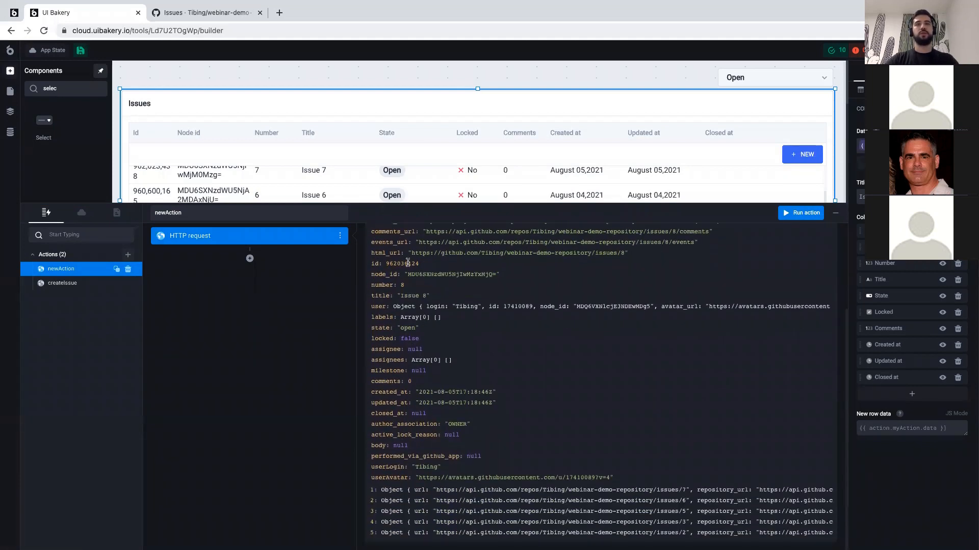
double_click(387, 467)
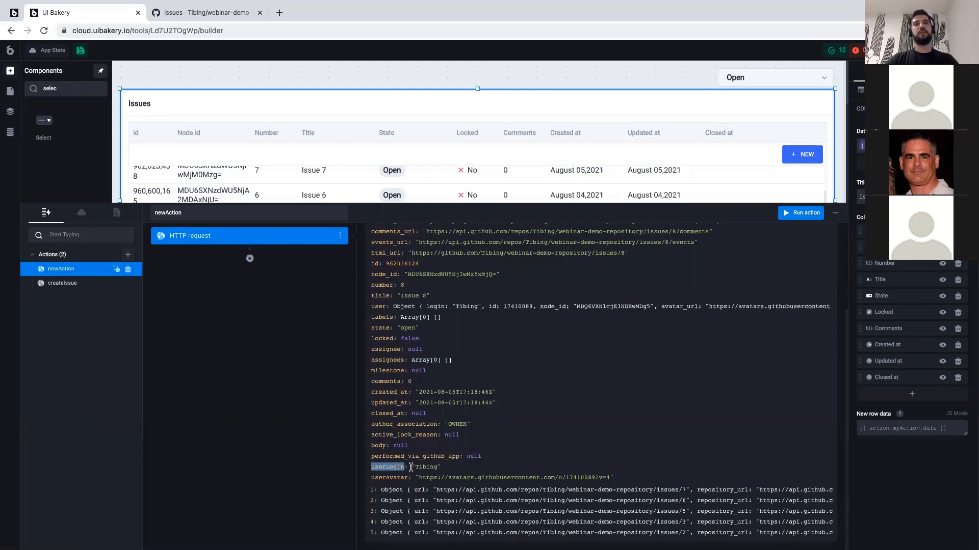
left_click(389, 479)
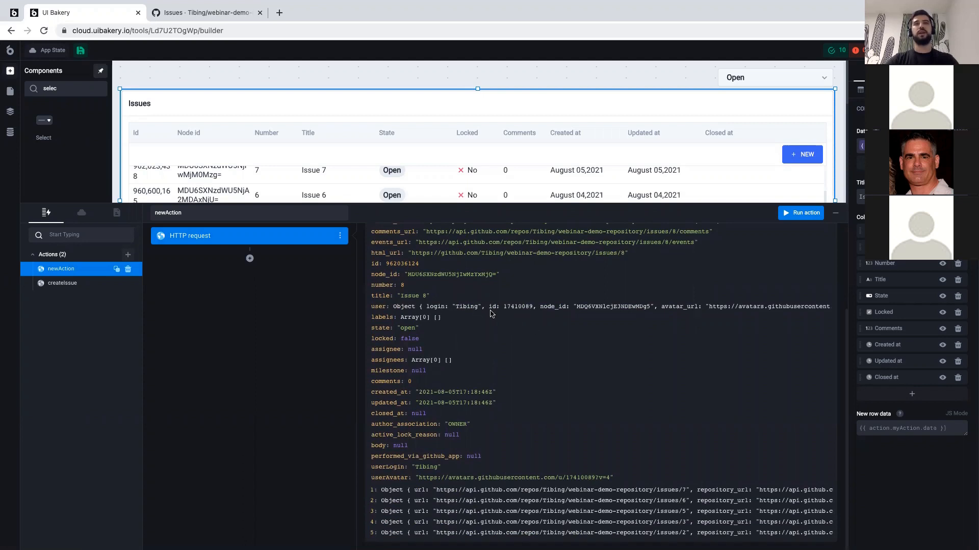
scroll(507, 313, "up", 1)
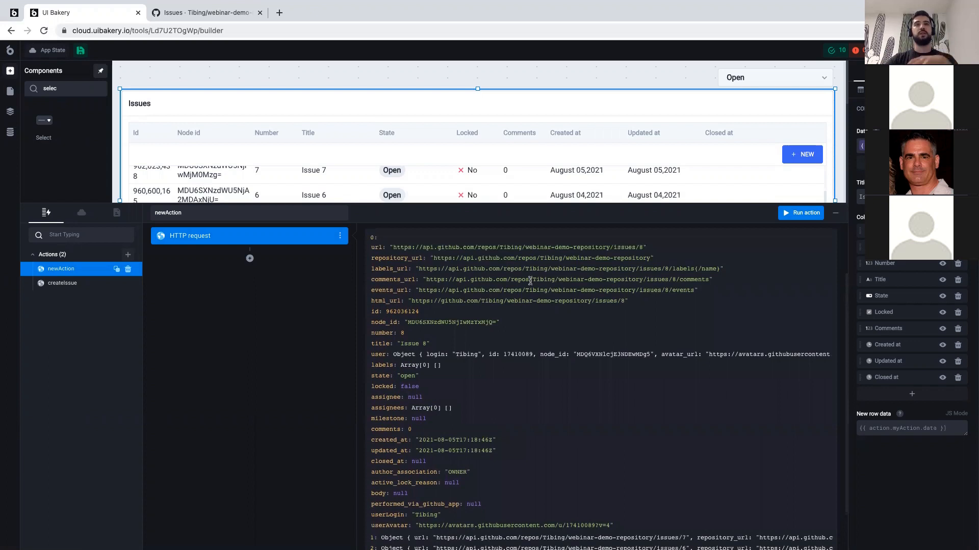
scroll(502, 300, "up", 2)
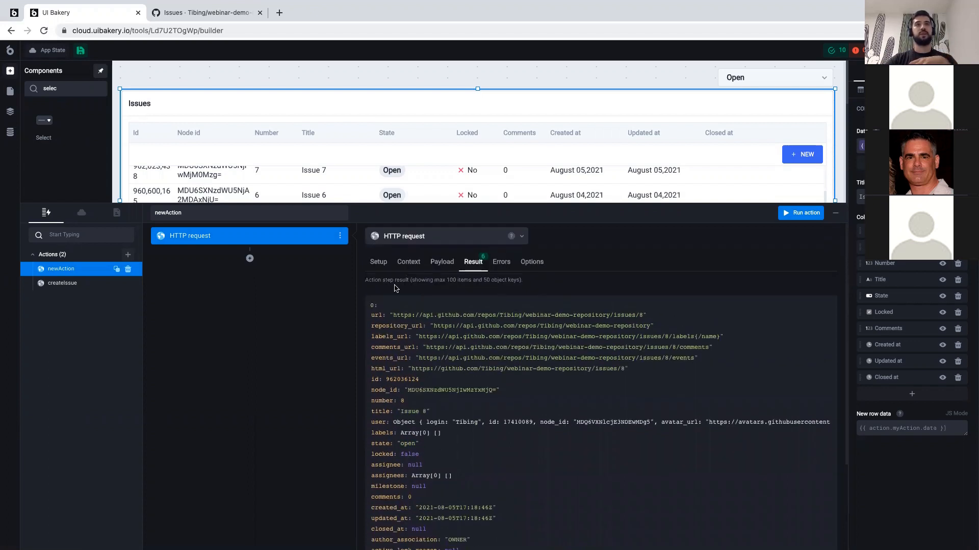
left_click(373, 306)
left_click(378, 263)
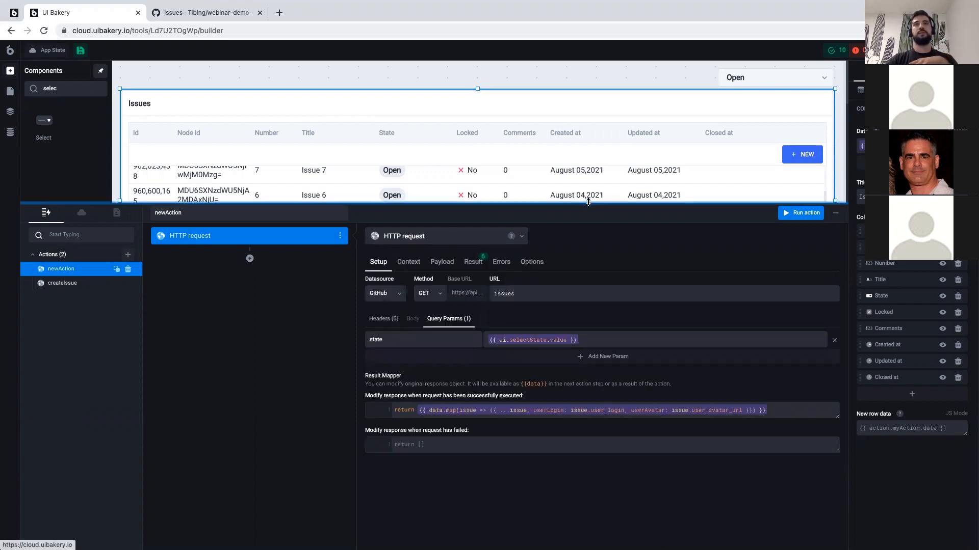
Add a text column for the userLogin field to the Issues table and move it to the first column position.
left_click_drag(589, 202, 588, 345)
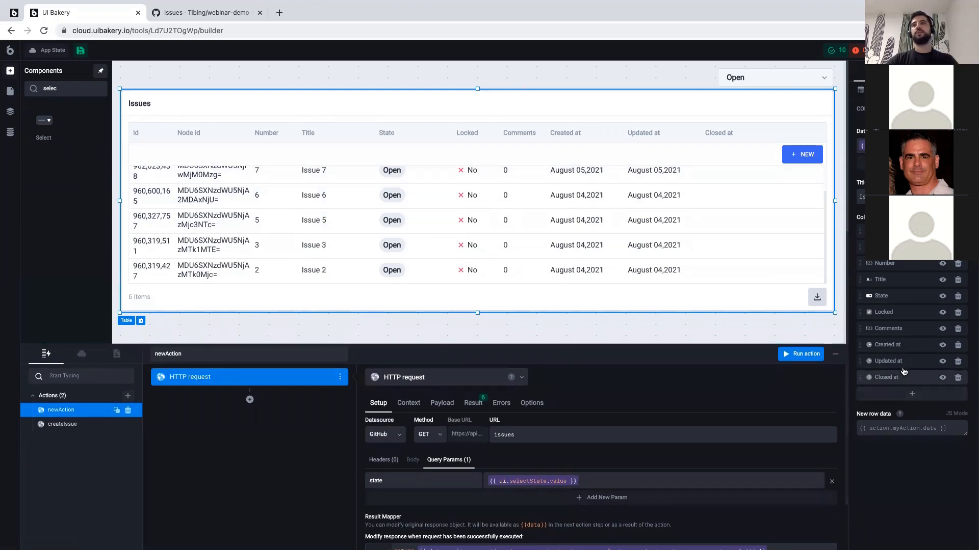
left_click(909, 393)
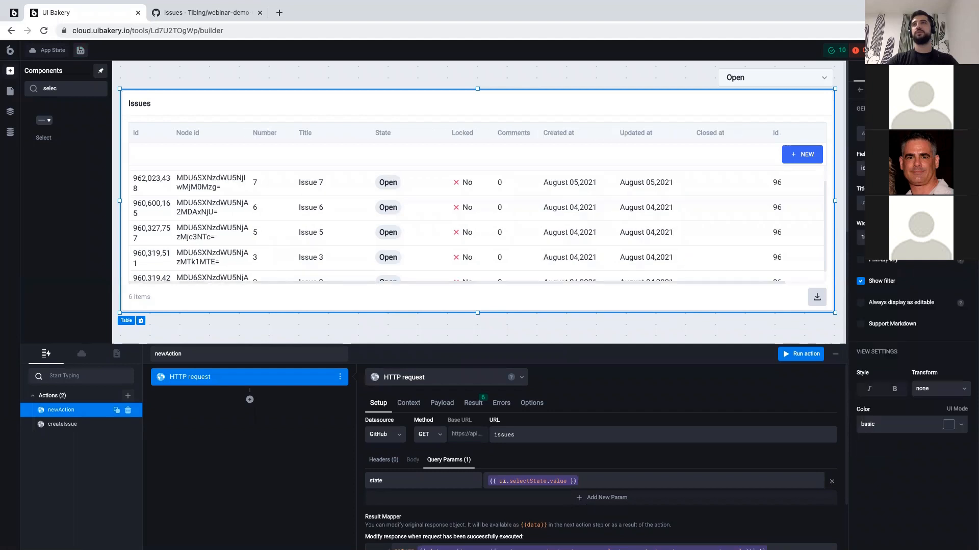
double_click(893, 168)
key("BackSpace")
type("u")
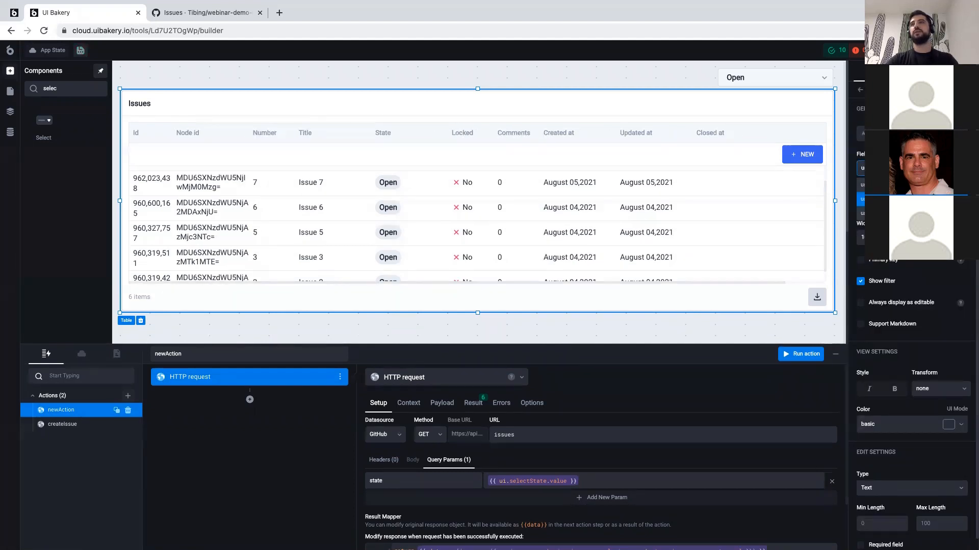
left_click(893, 199)
left_click(911, 133)
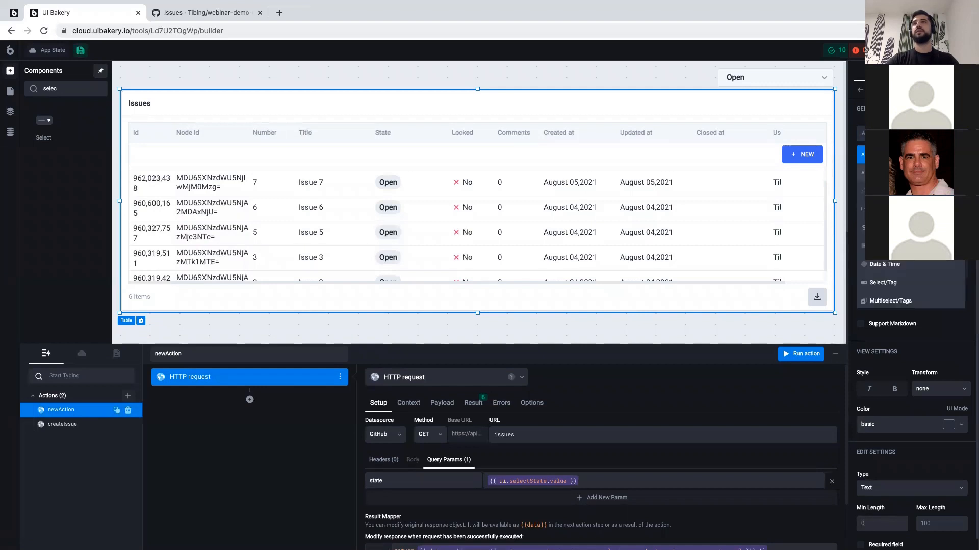
left_click(910, 154)
scroll(717, 214, "right", 1)
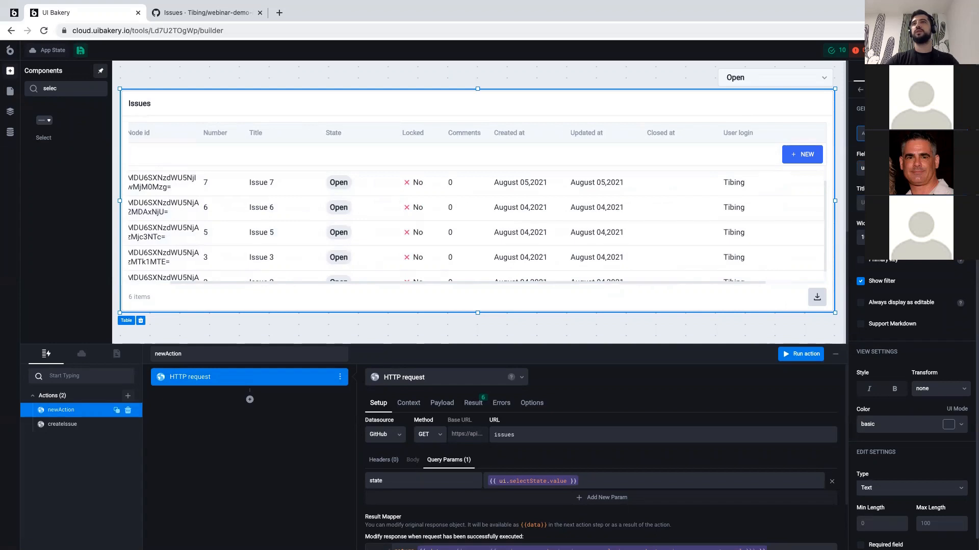
left_click(861, 89)
left_click_drag(859, 396, 858, 232)
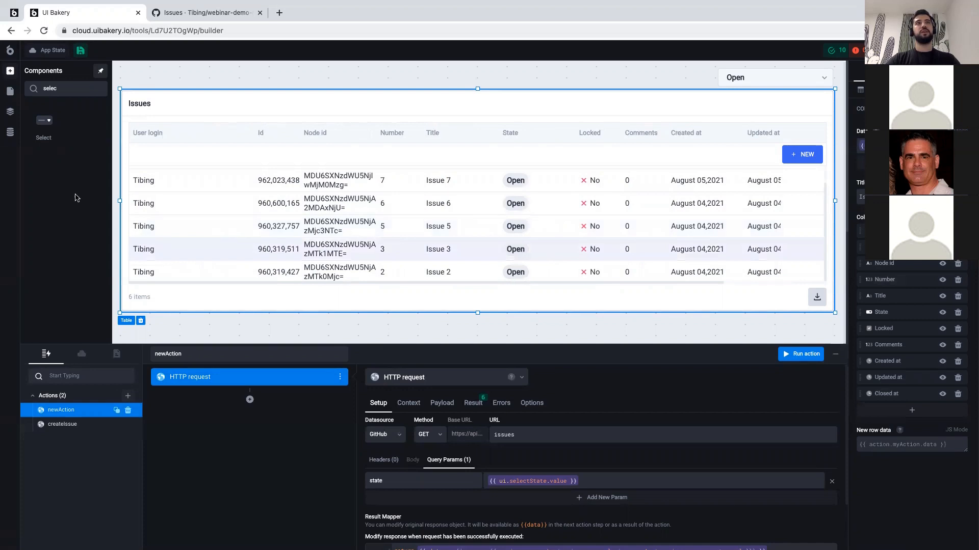
Add an image column for the userAvatar field to the Issues table and move it directly after the User login column.
left_click(912, 410)
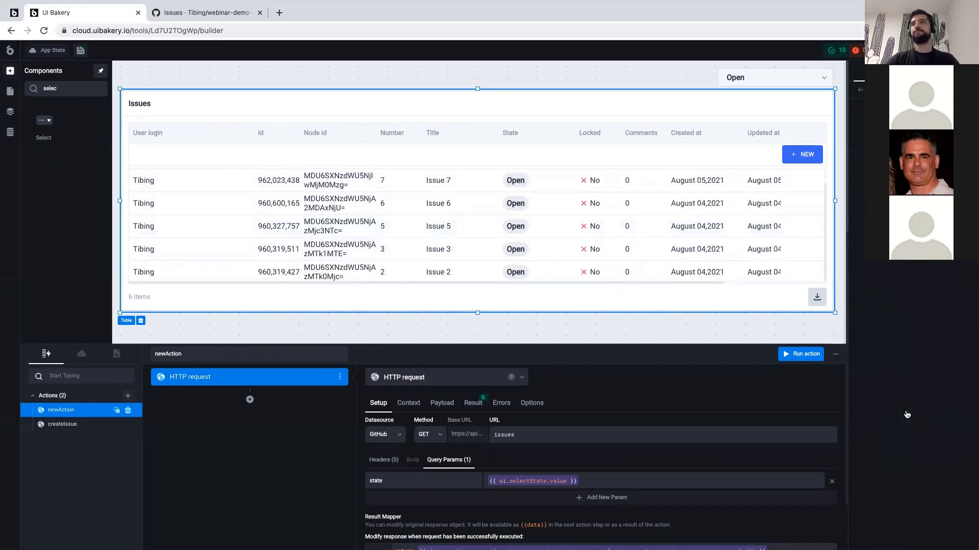
left_click(910, 168)
type("us")
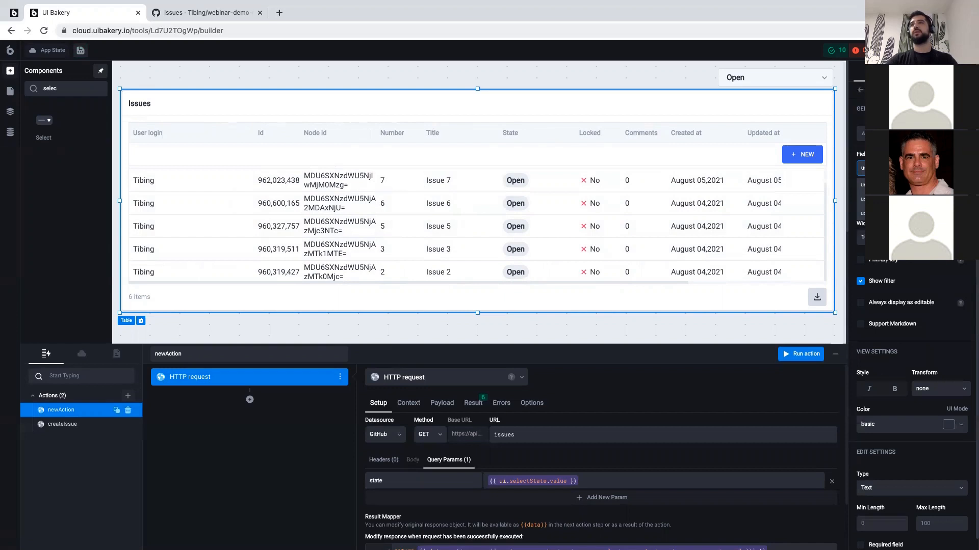
left_click(910, 185)
left_click(910, 133)
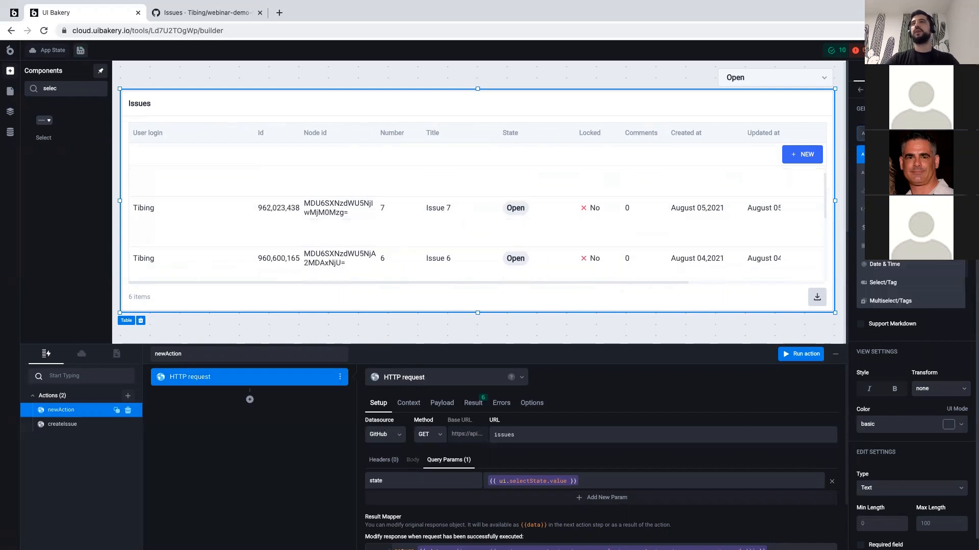
scroll(903, 296, "down", 2)
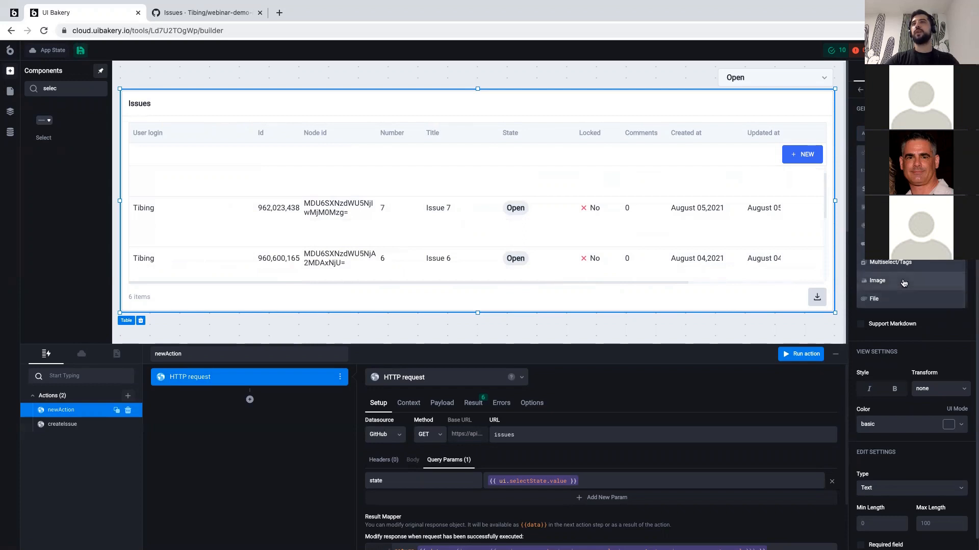
left_click(904, 282)
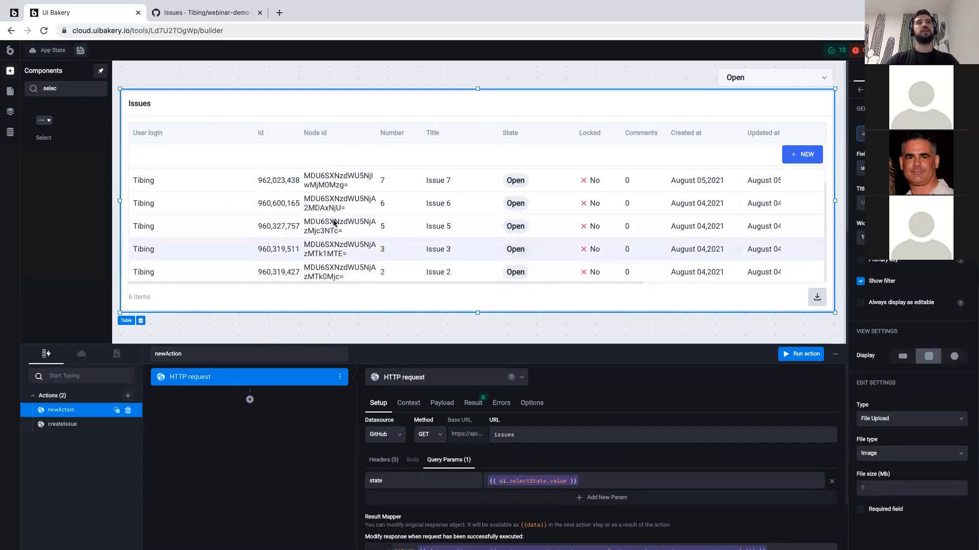
left_click(859, 89)
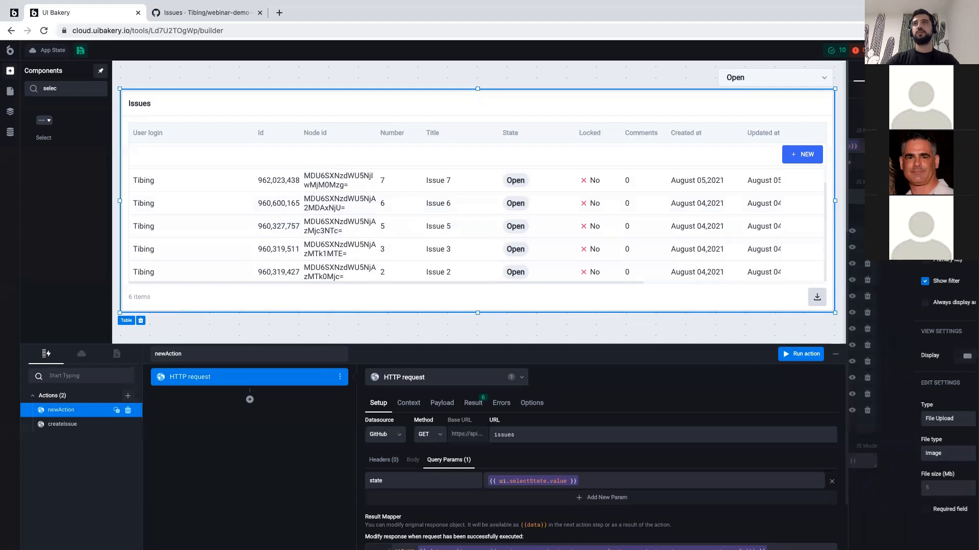
left_click_drag(856, 409, 860, 244)
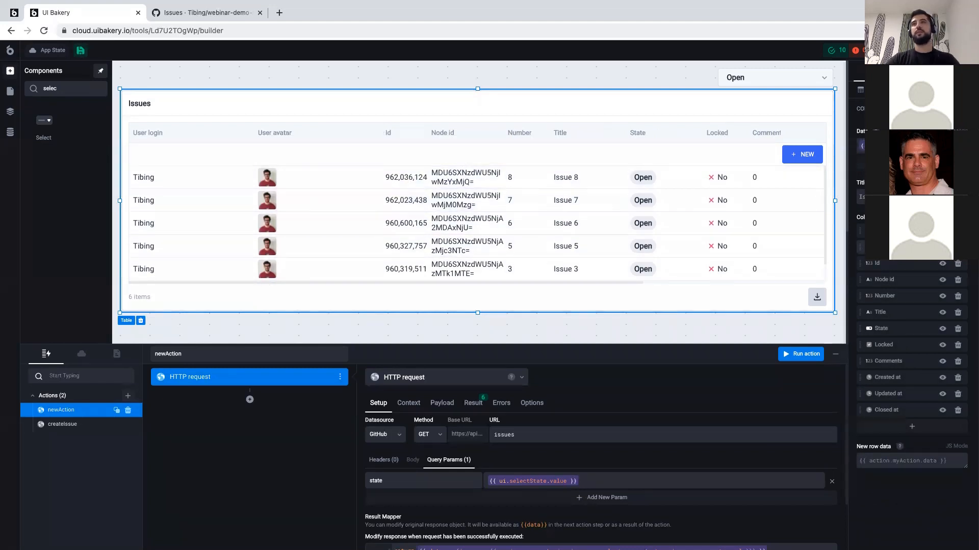
Set the User avatar column's width to 80 and check the table's columns.
left_click(882, 247)
double_click(911, 238)
key("BackSpace")
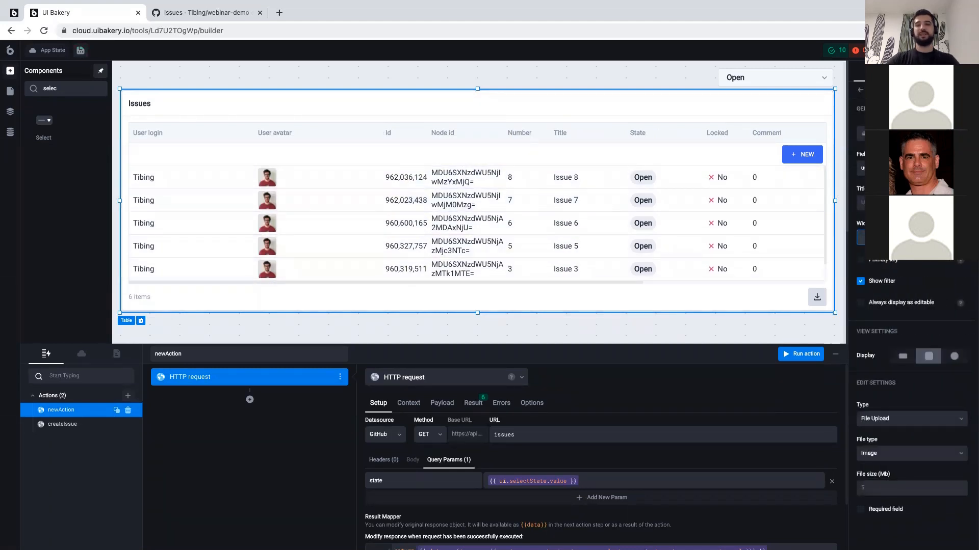
type("80")
left_click(860, 89)
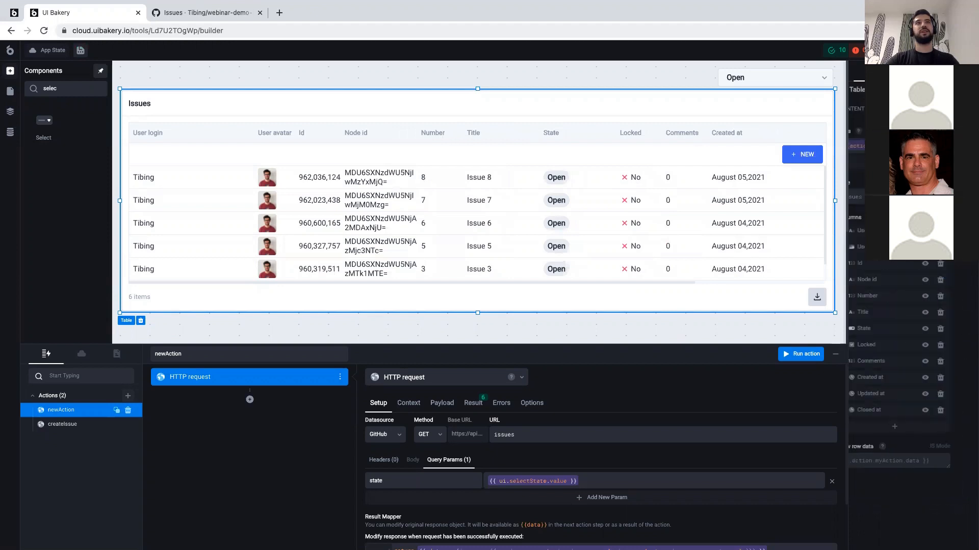
scroll(515, 237, "right", 3)
scroll(515, 237, "left", 2)
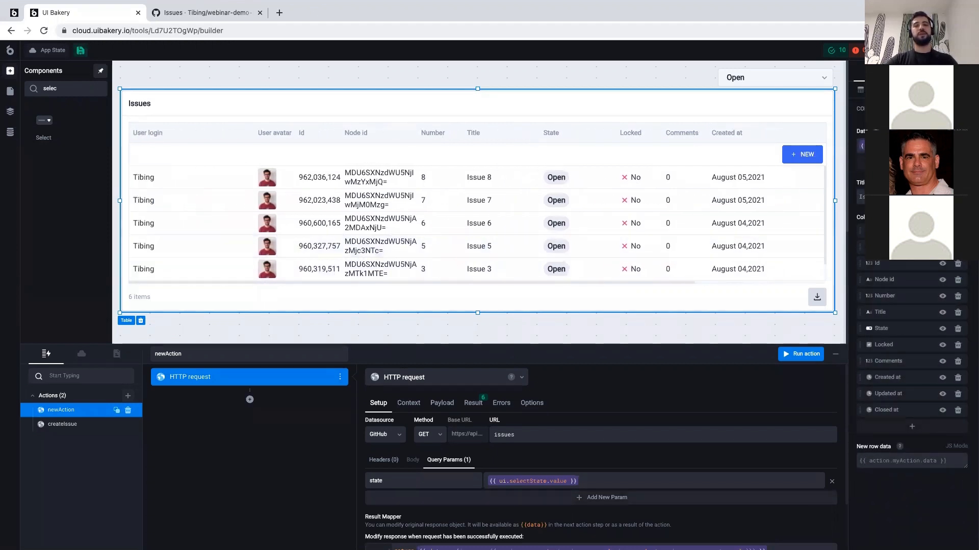
Enlarge the action editor to examine newAction's Result Mapper expression.
left_click_drag(510, 345, 506, 306)
left_click(493, 504)
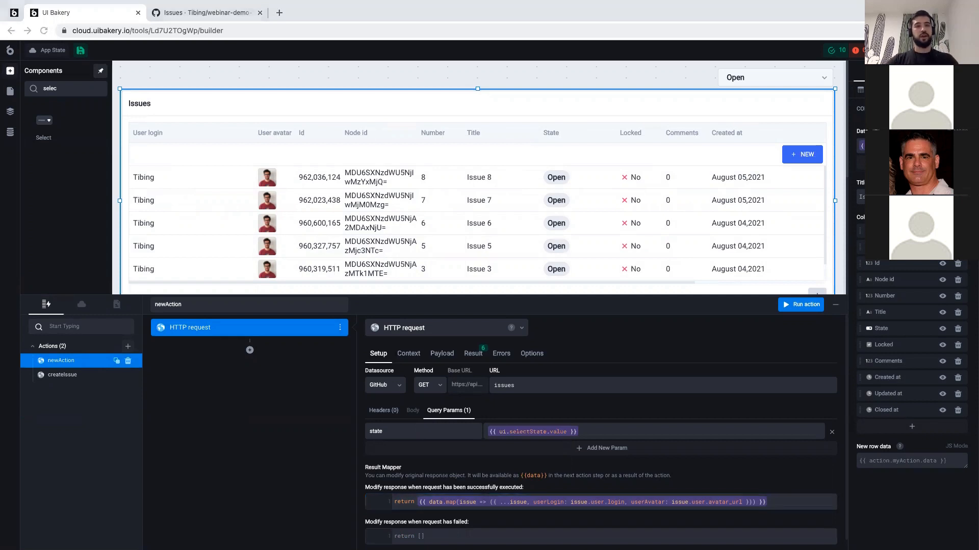
left_click(489, 366)
Open the app preview and look through the rows of the Issues table.
left_click(911, 49)
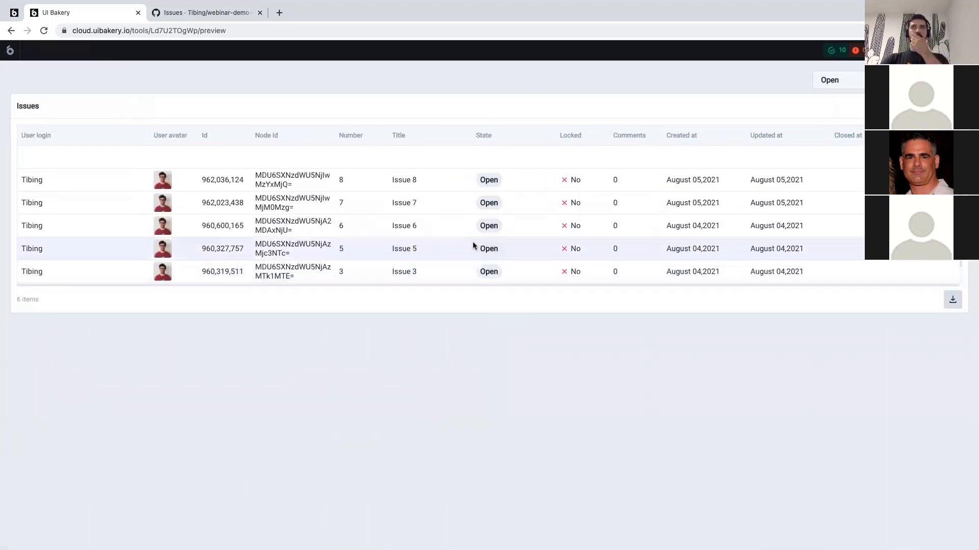
scroll(472, 245, "down", 1)
scroll(472, 246, "up", 1)
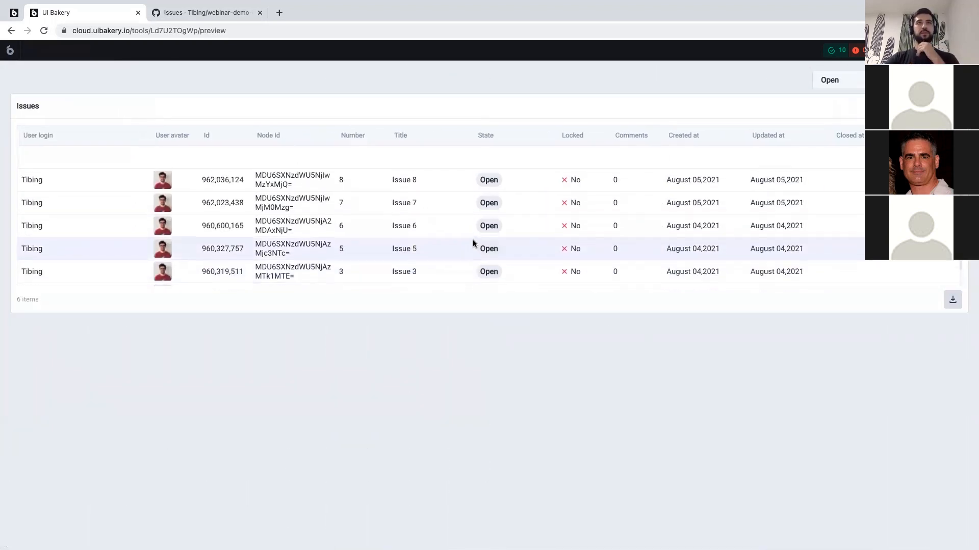
scroll(484, 204, "down", 1)
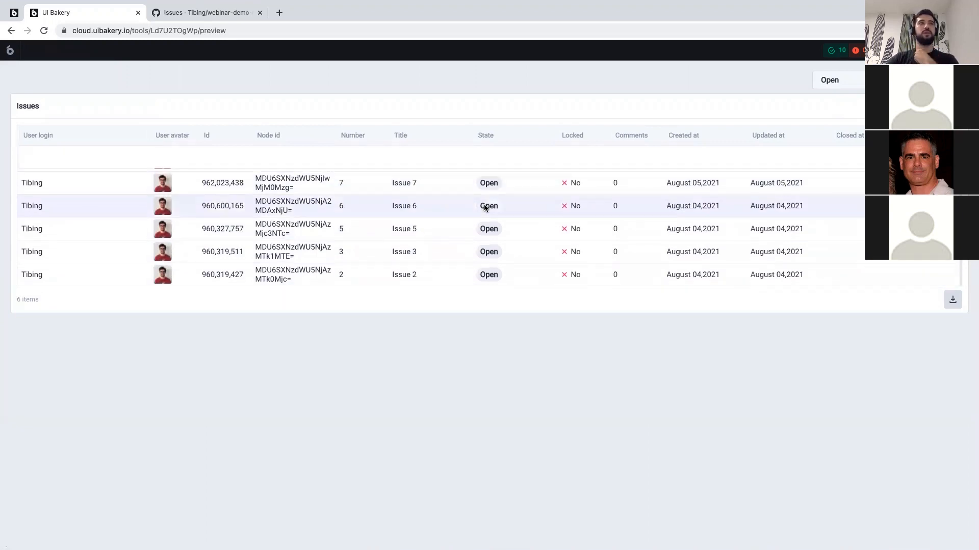
scroll(484, 203, "up", 1)
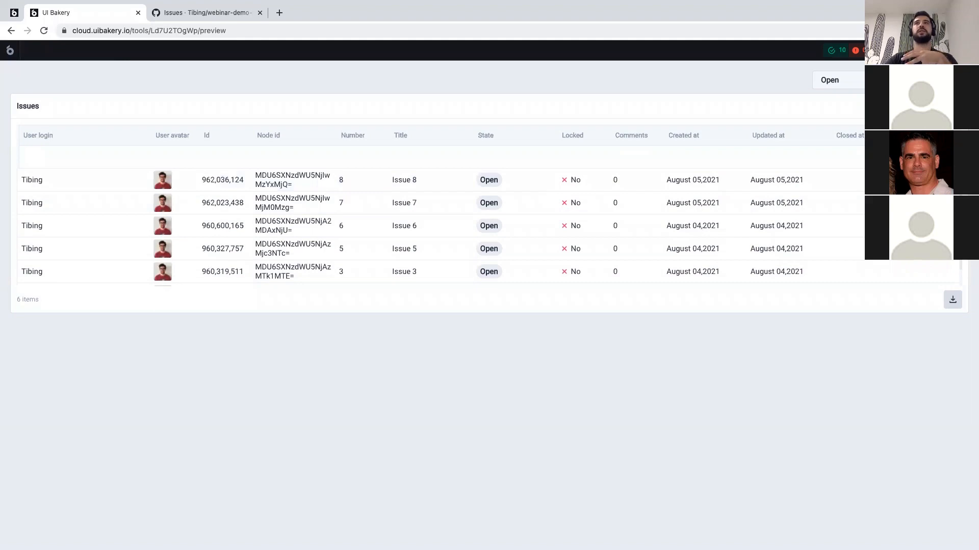
Filter the previewed issues by Closed, and set the state filter to All.
left_click(887, 80)
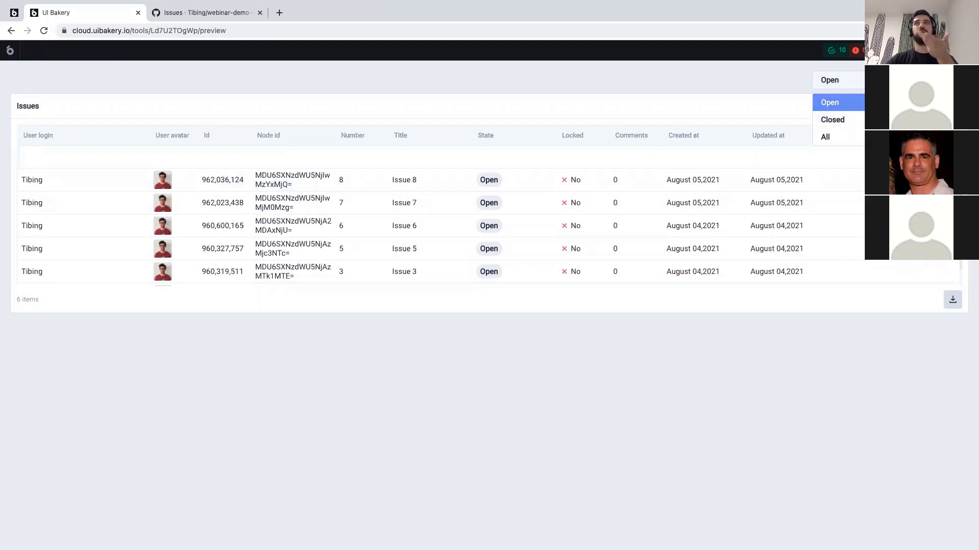
left_click(887, 119)
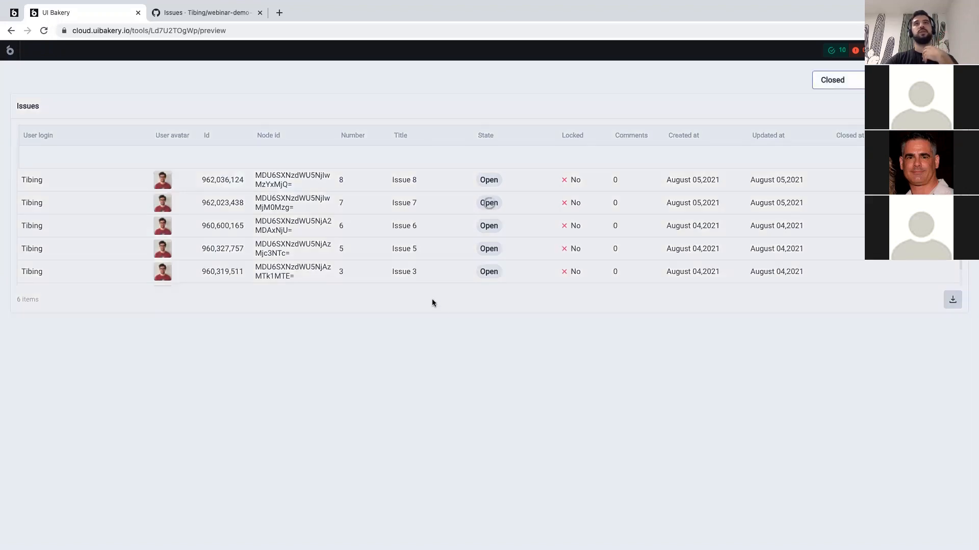
left_click(887, 80)
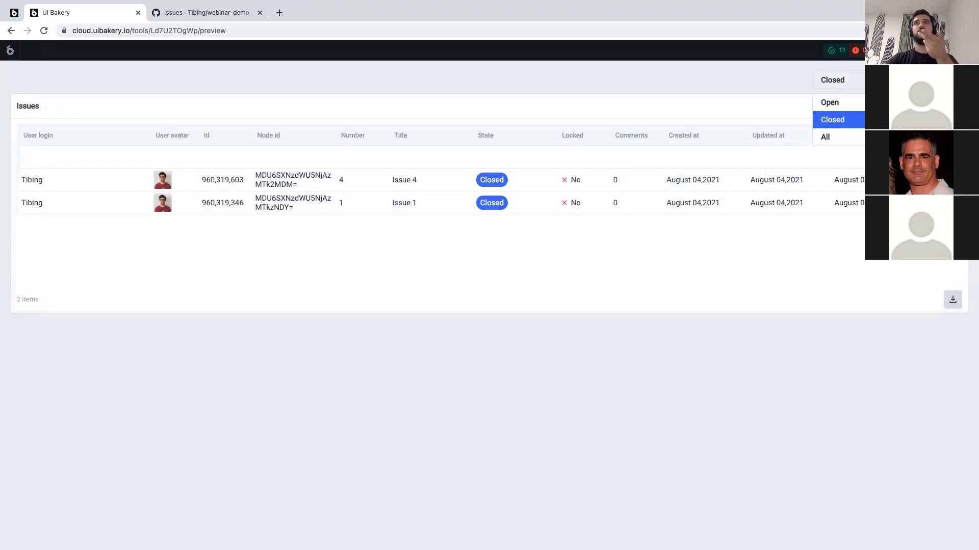
left_click(887, 137)
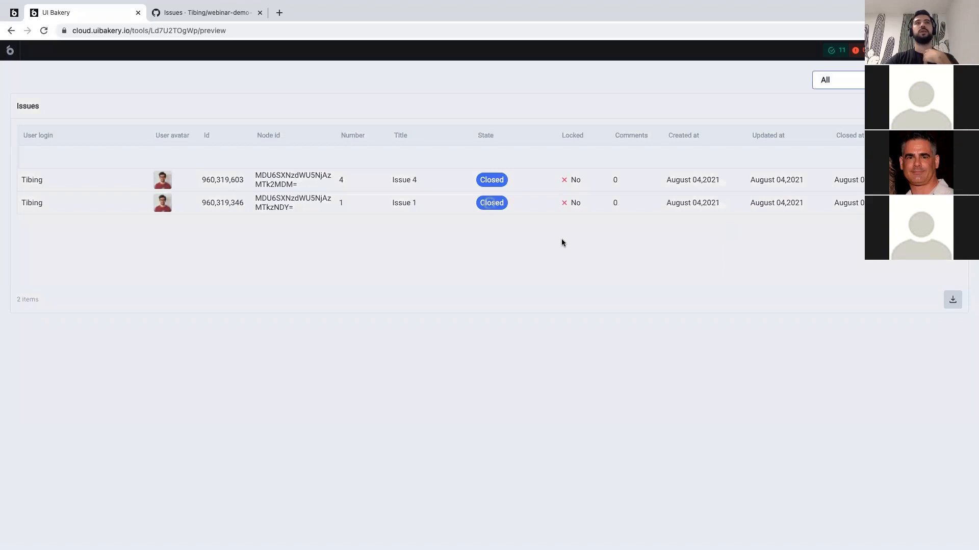
scroll(500, 232, "up", 2)
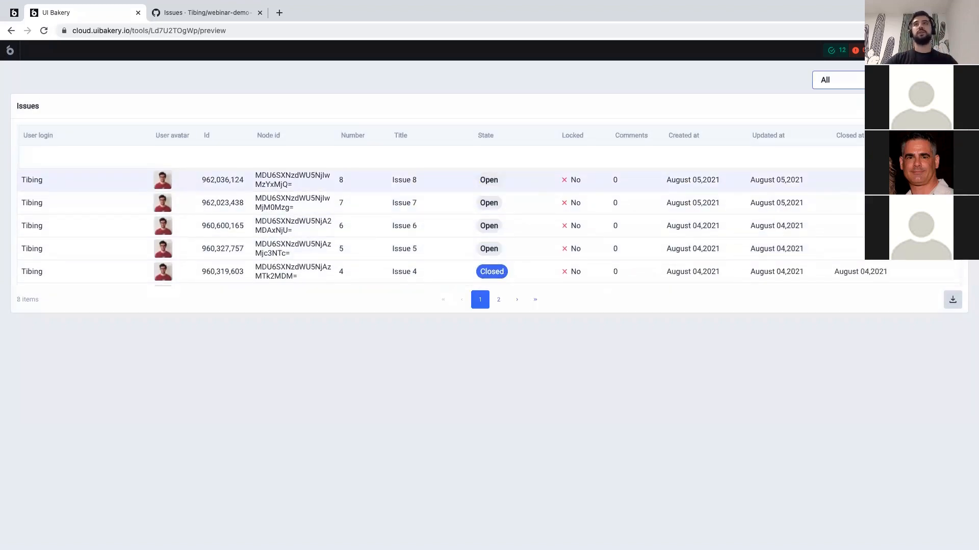
Create a new issue titled "One more issue" from the table's new row.
left_click(502, 158)
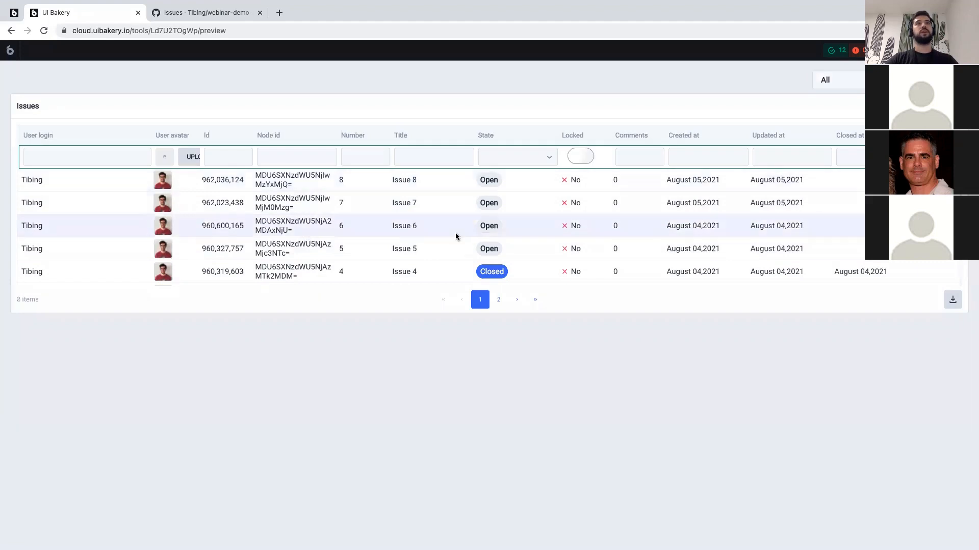
left_click(427, 155)
type("One more issue")
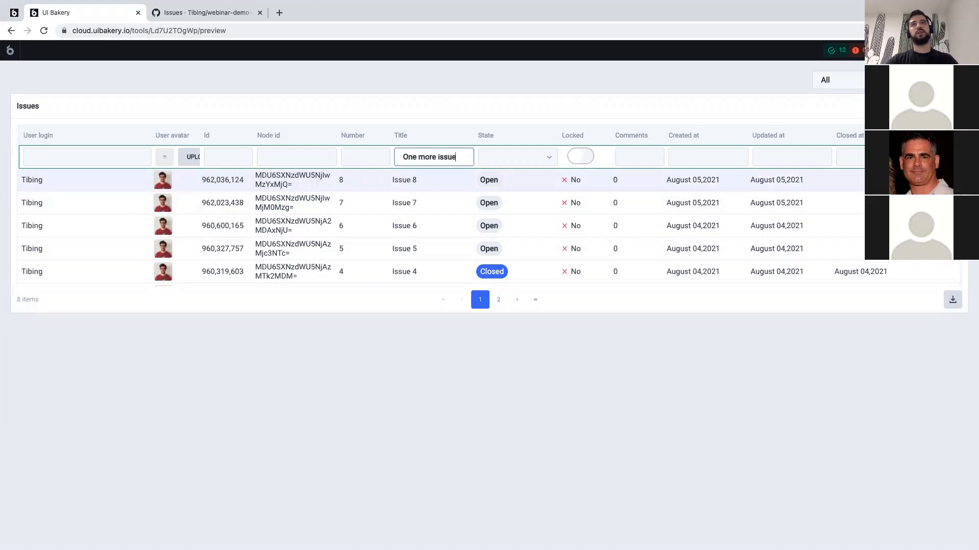
key("Return")
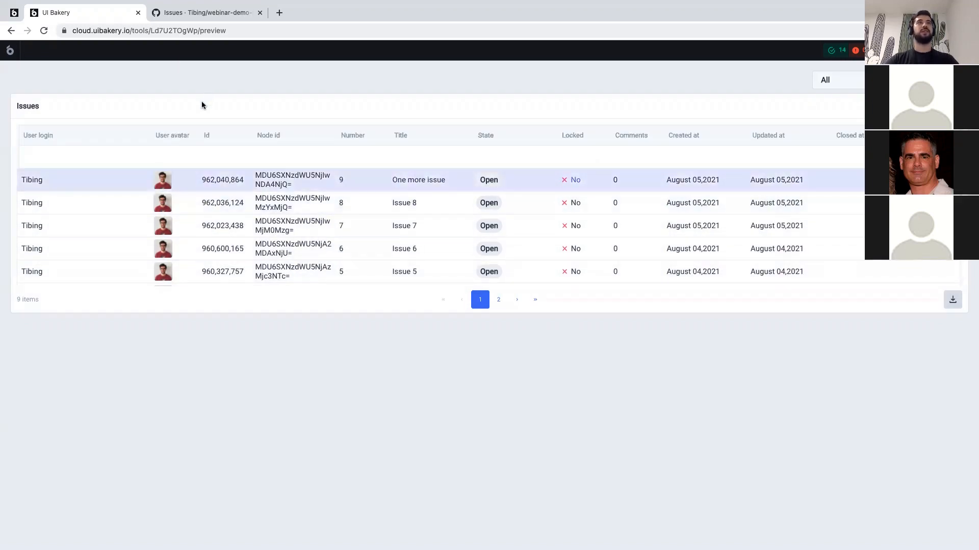
Switch to the repository's issues page on GitHub, reload it to check for the new issue, and return to the app preview.
left_click(208, 15)
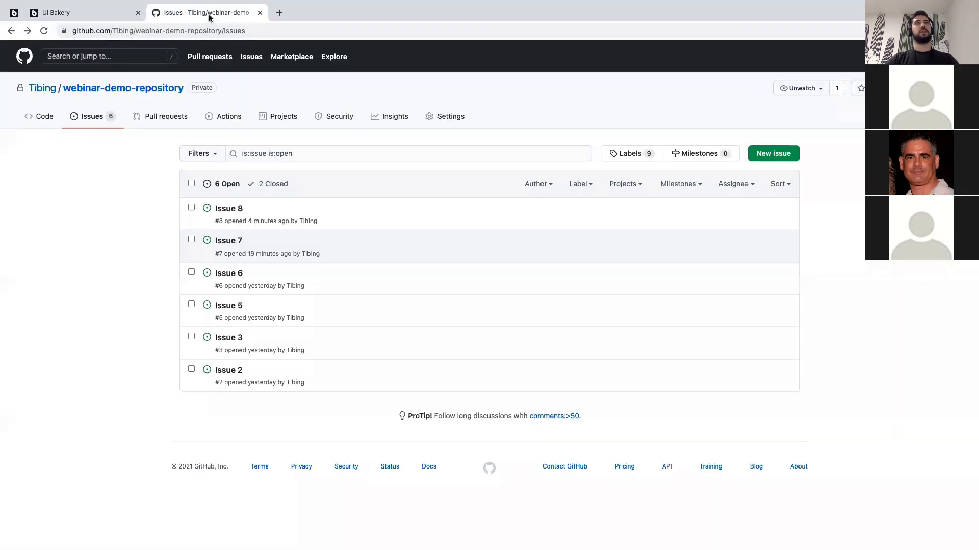
left_click(209, 30)
key("Return")
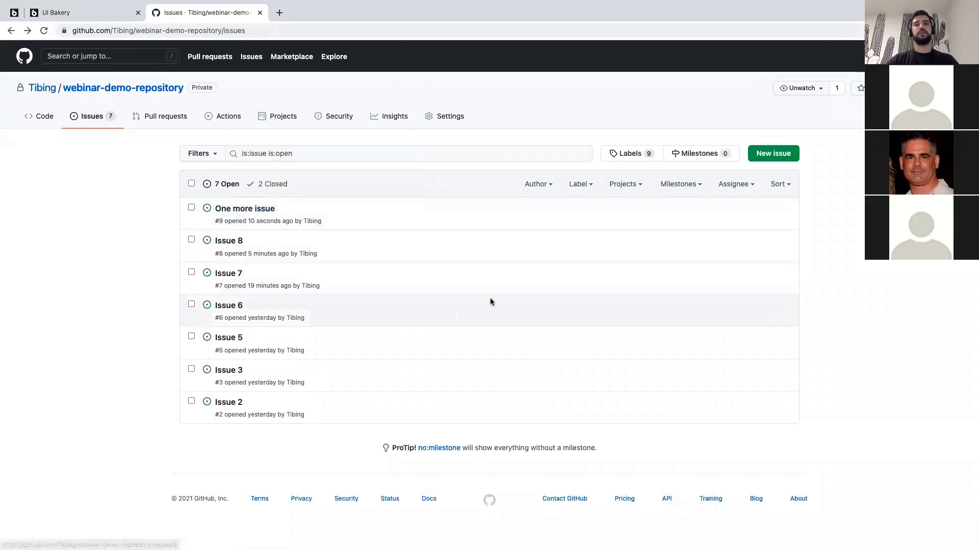
key("ctrl+shift+Tab")
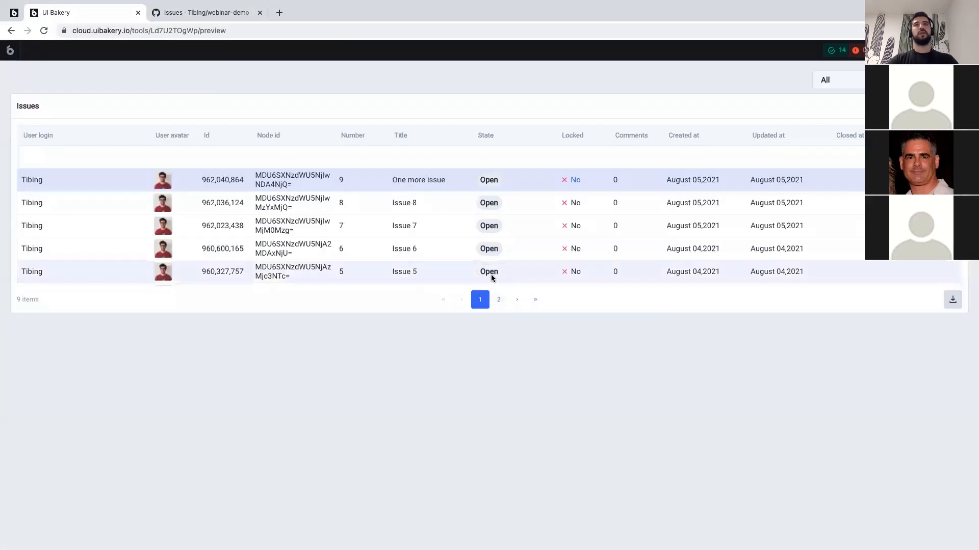
left_click(490, 275)
left_click(491, 249)
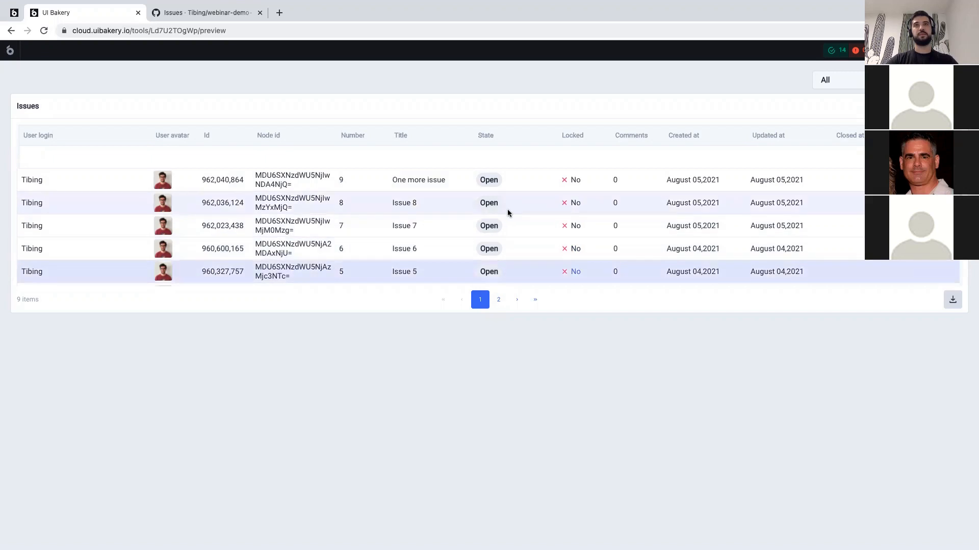
Return to the builder and examine the value of newAction's state query parameter.
left_click(918, 50)
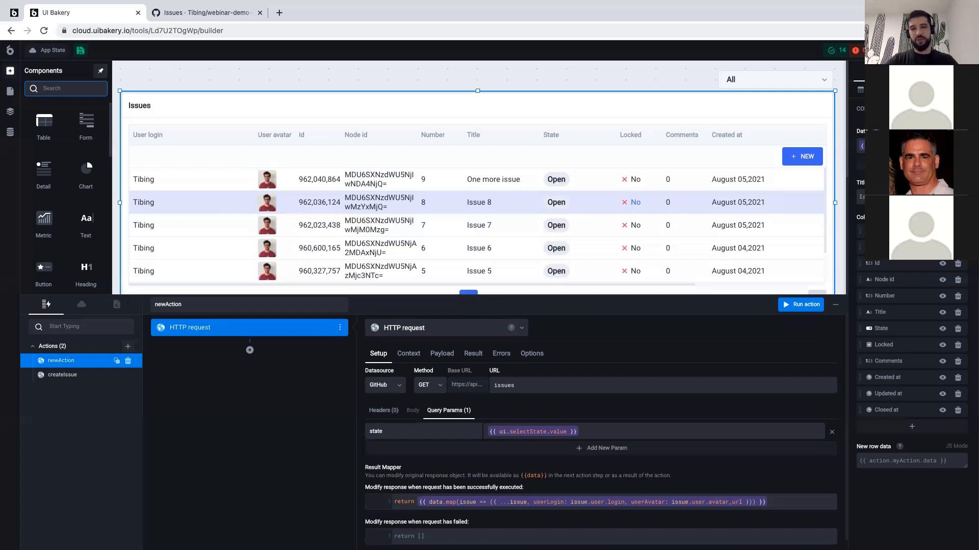
left_click(502, 432)
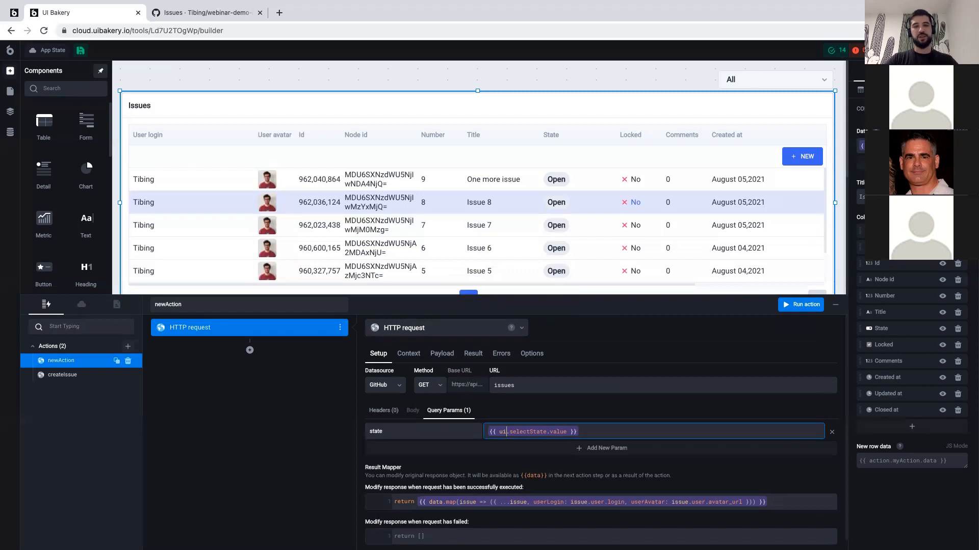
left_click(651, 400)
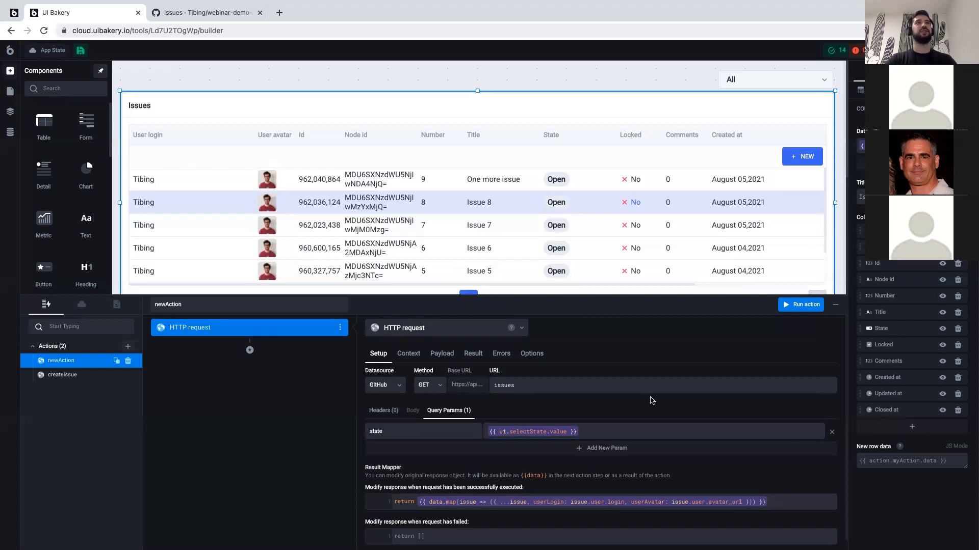
Open the UI Bakery website in a new browser tab and examine its pricing plans.
key("ctrl+t")
type("uibak")
key("Return")
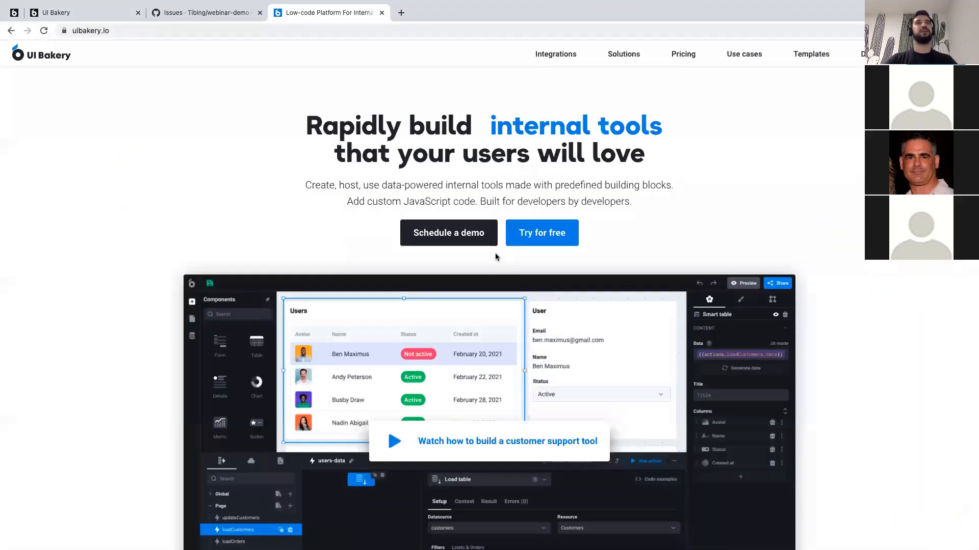
left_click(683, 56)
scroll(491, 266, "down", 3)
scroll(485, 268, "up", 1)
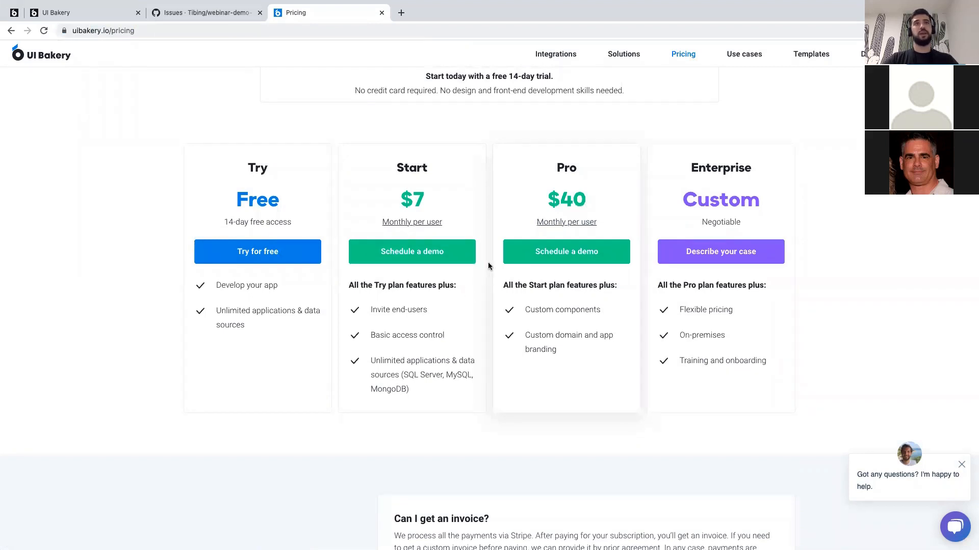
scroll(490, 268, "up", 1)
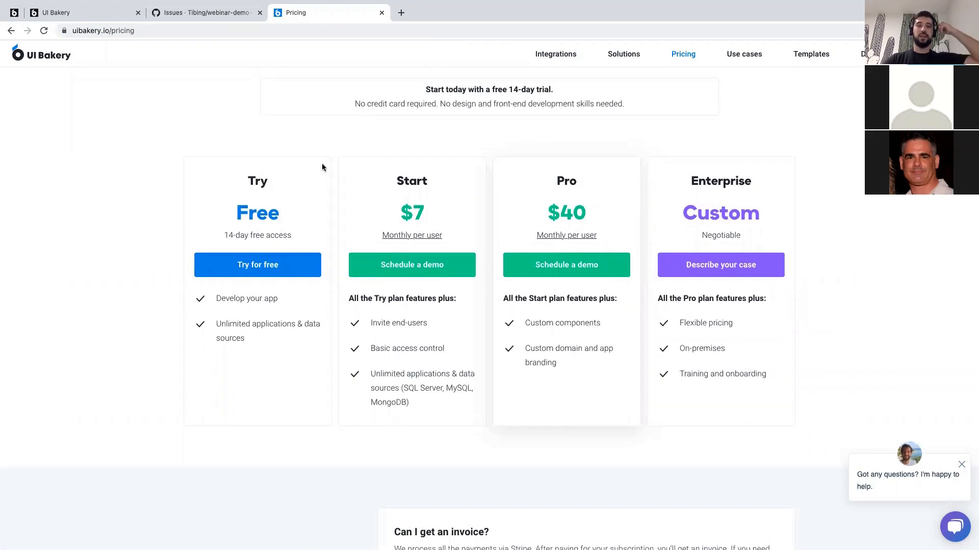
Return to the app builder and open the form for connecting a new datasource to examine the available types.
left_click(92, 12)
left_click(9, 134)
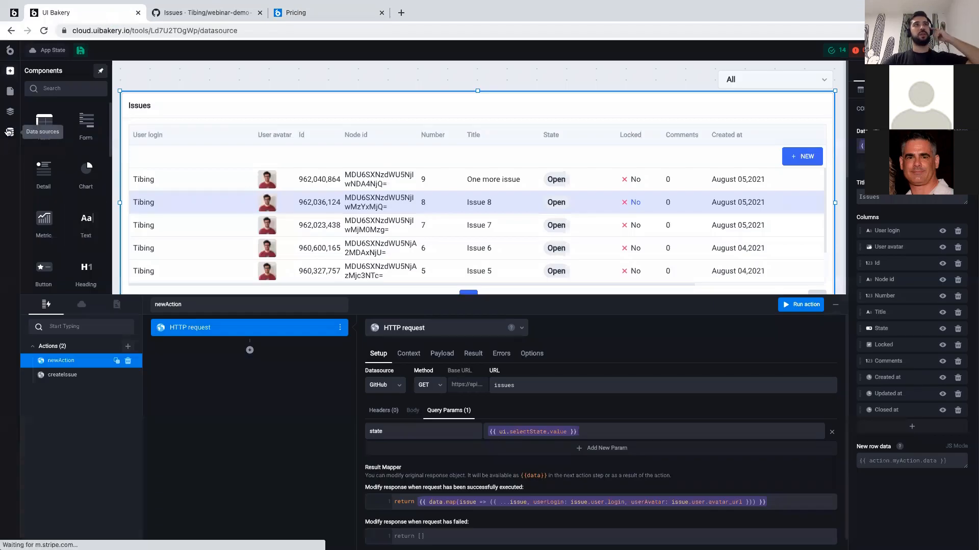
left_click(124, 70)
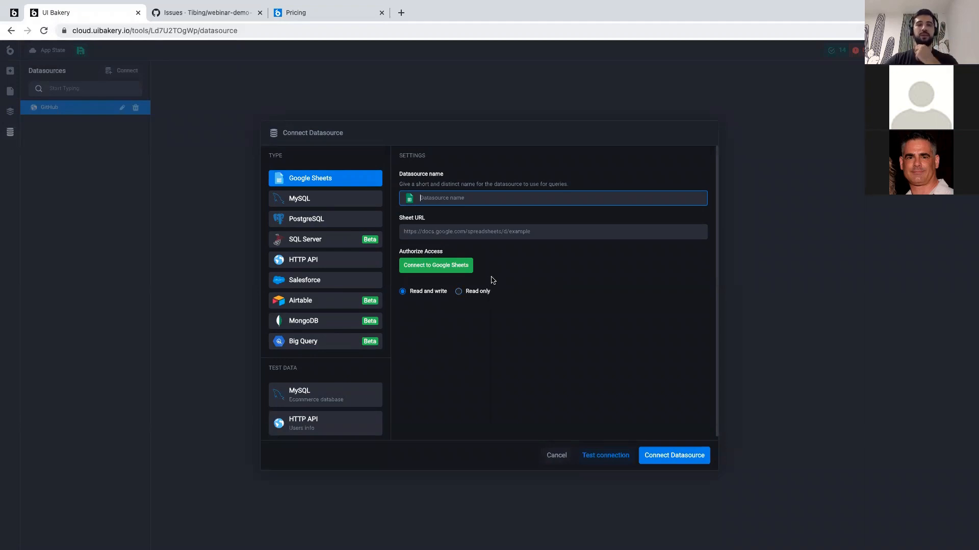
left_click(482, 454)
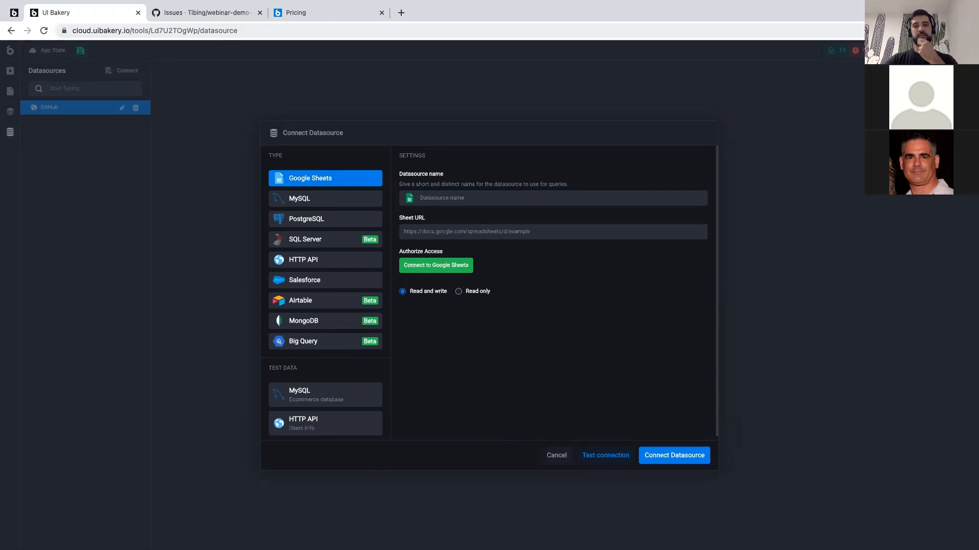